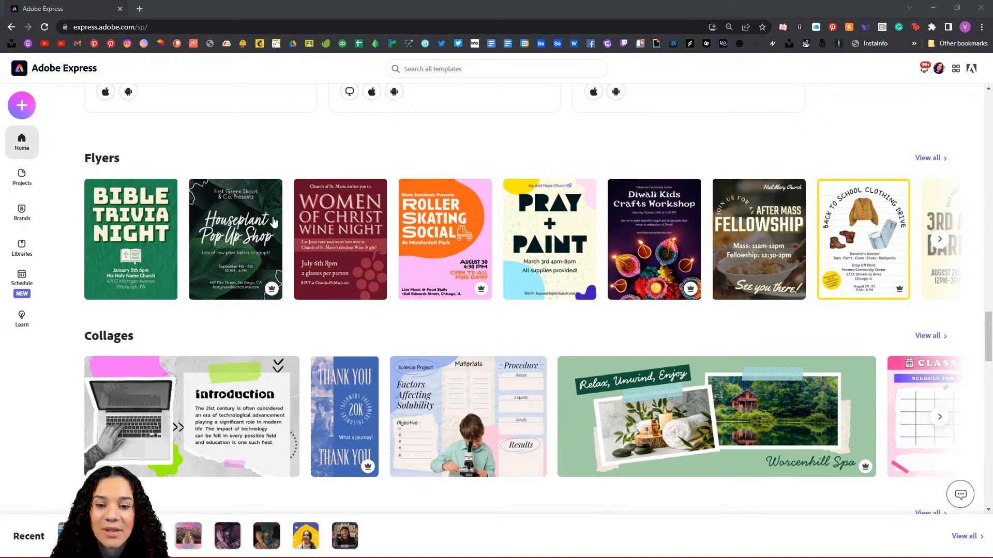
scroll(637, 379, down, 4)
scroll(637, 379, down, 5)
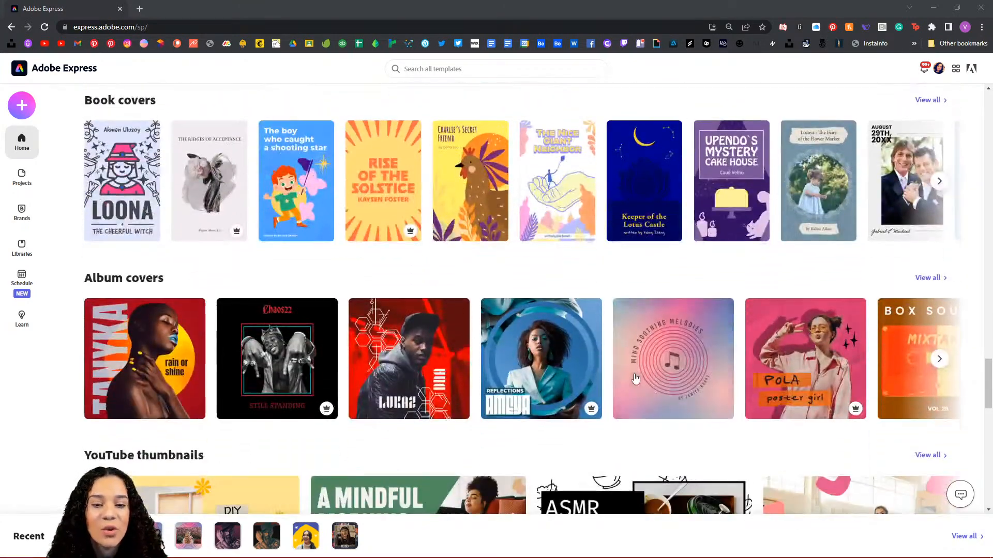
scroll(660, 400, down, 6)
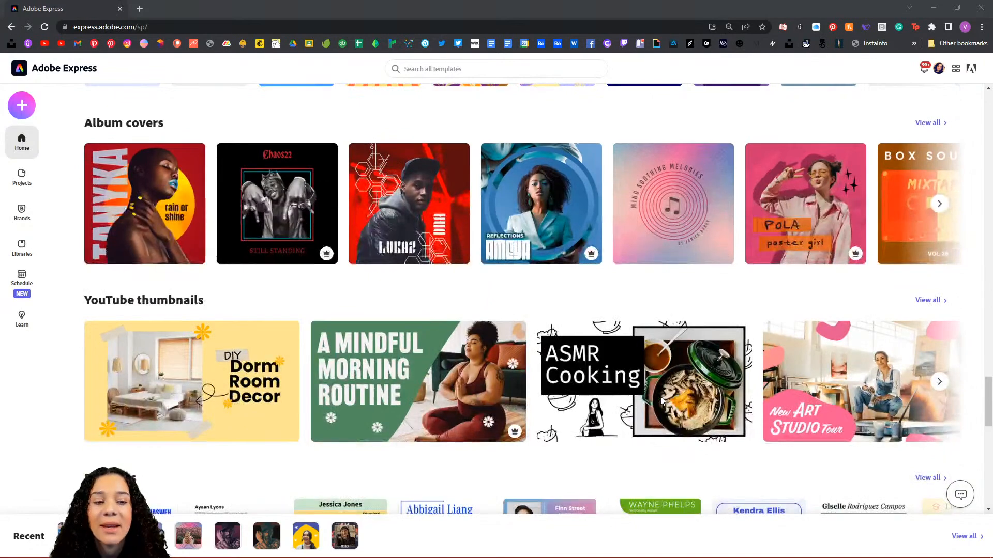
scroll(661, 402, down, 1)
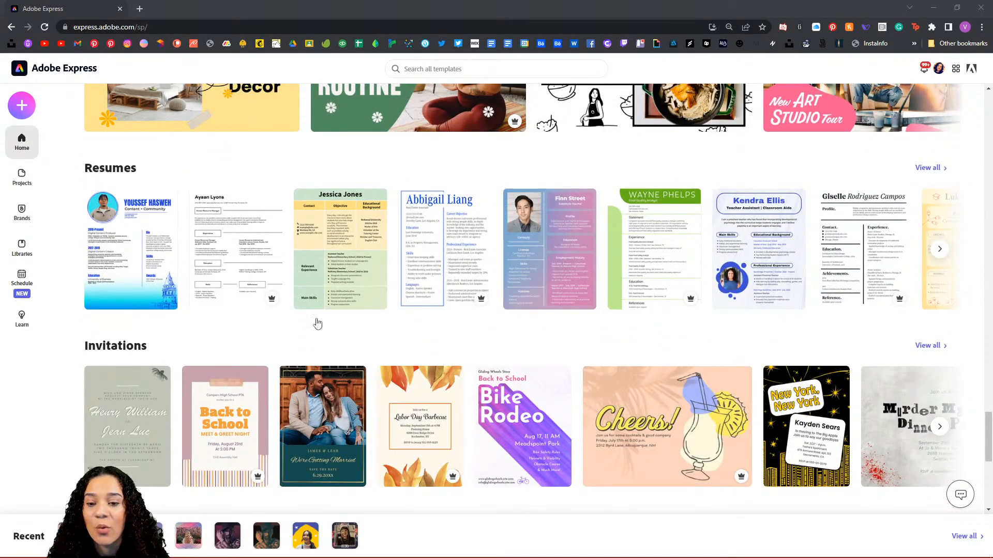
scroll(370, 348, down, 1)
scroll(370, 348, down, 7)
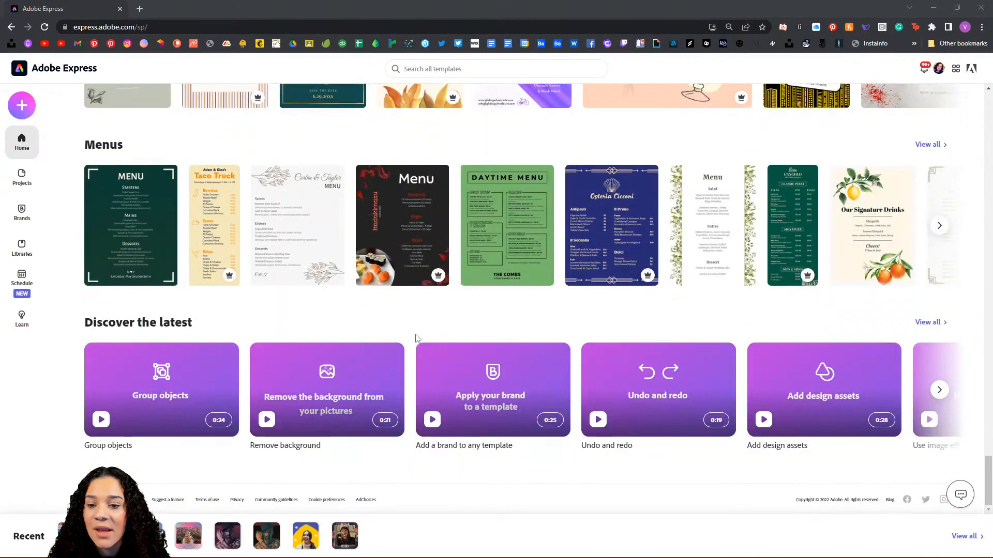
scroll(415, 336, up, 2)
scroll(415, 334, up, 16)
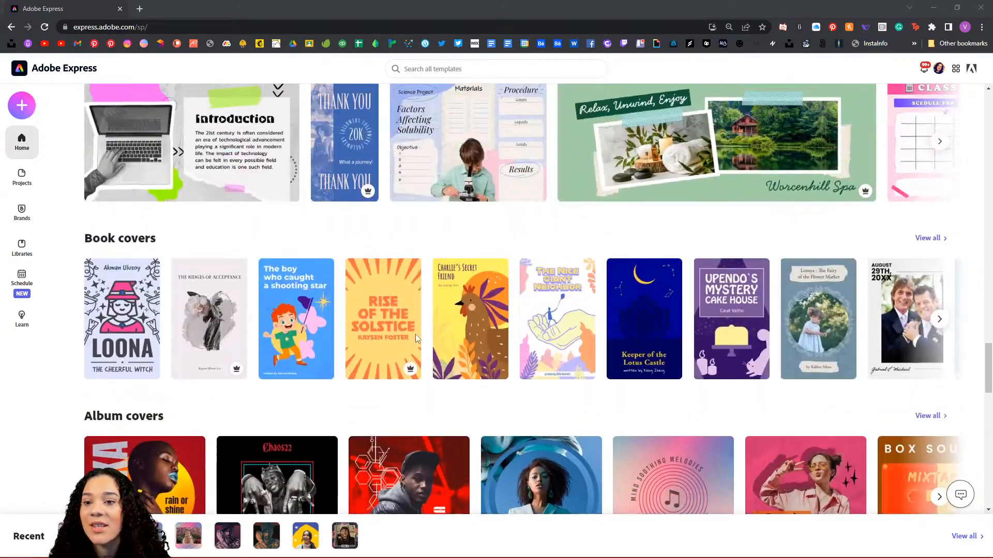
mouse_move(637, 302)
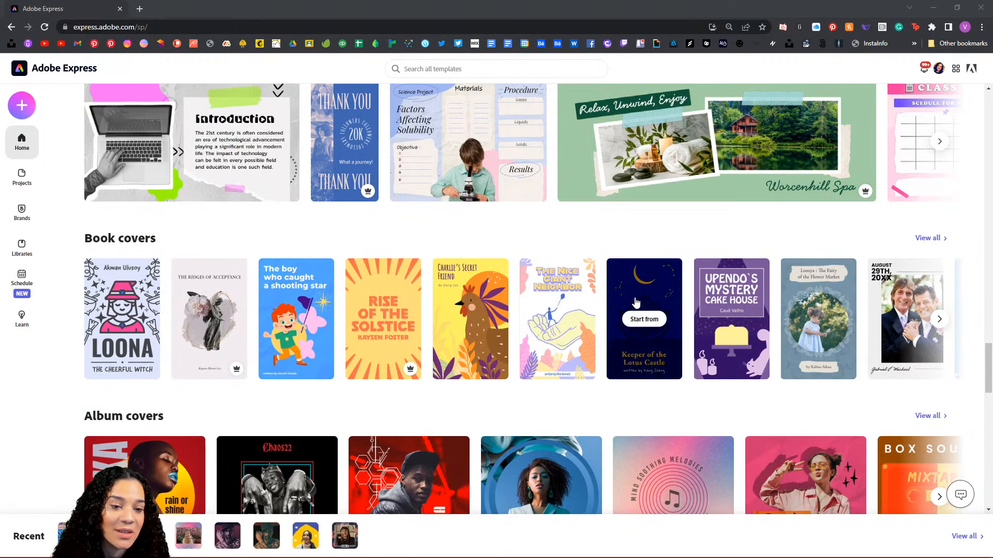
scroll(612, 341, down, 2)
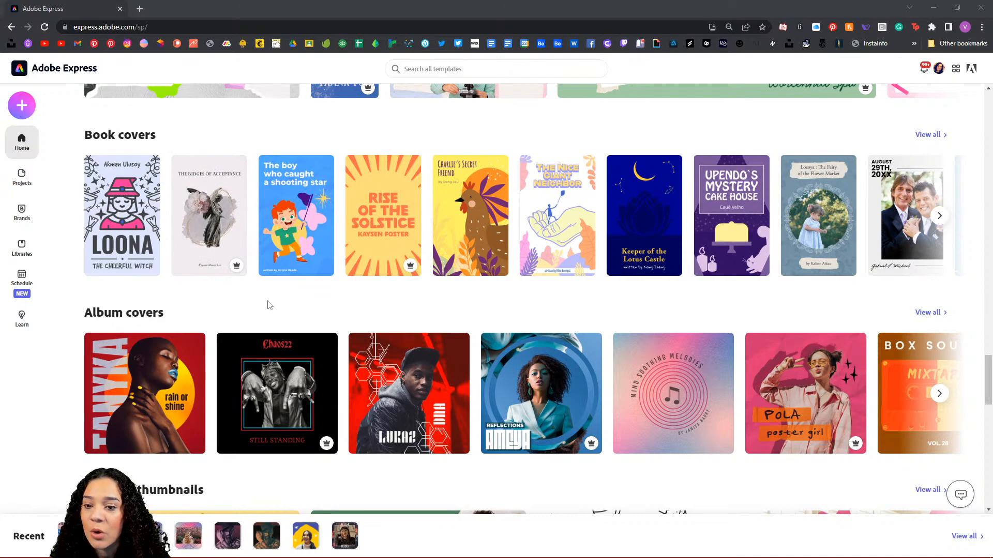
scroll(270, 305, down, 10)
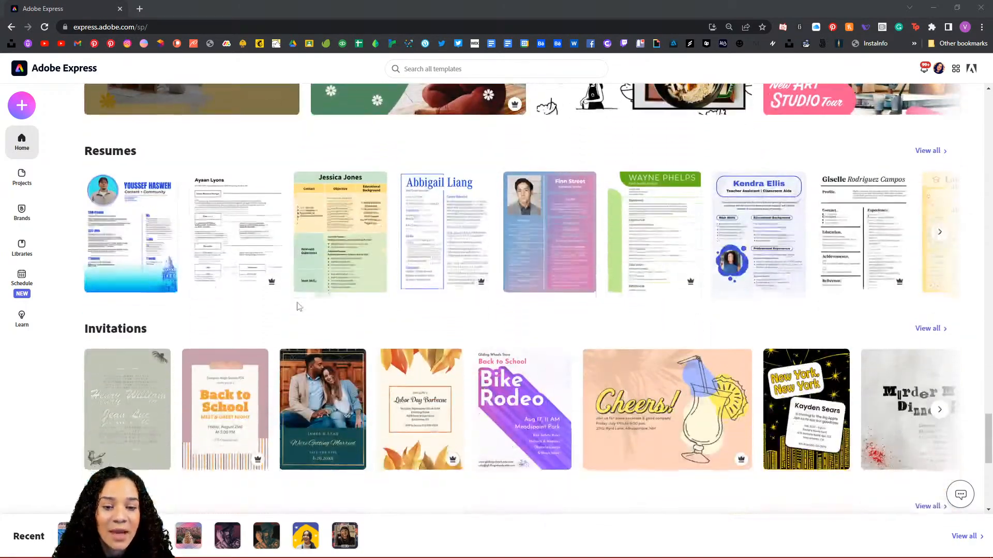
scroll(299, 307, down, 7)
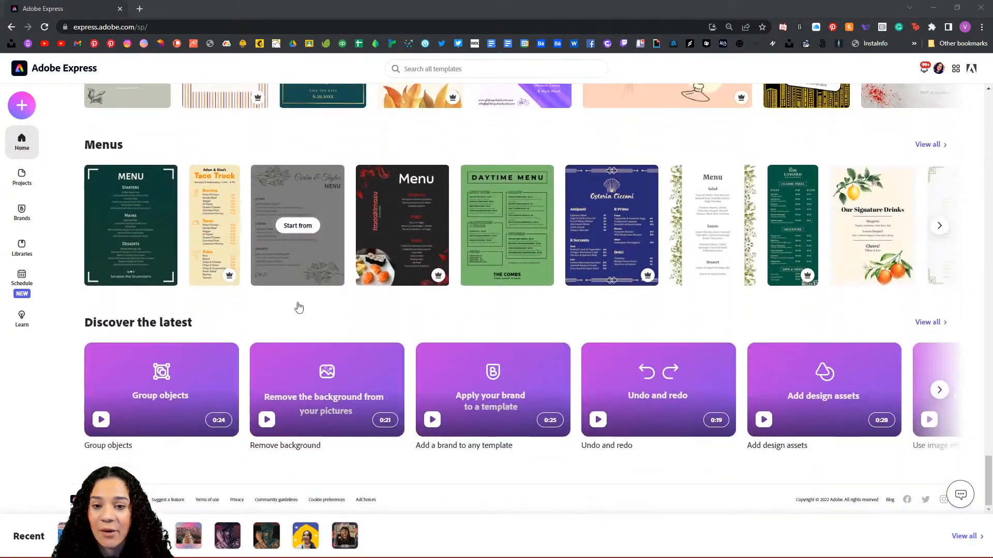
scroll(561, 326, up, 1)
scroll(561, 325, up, 15)
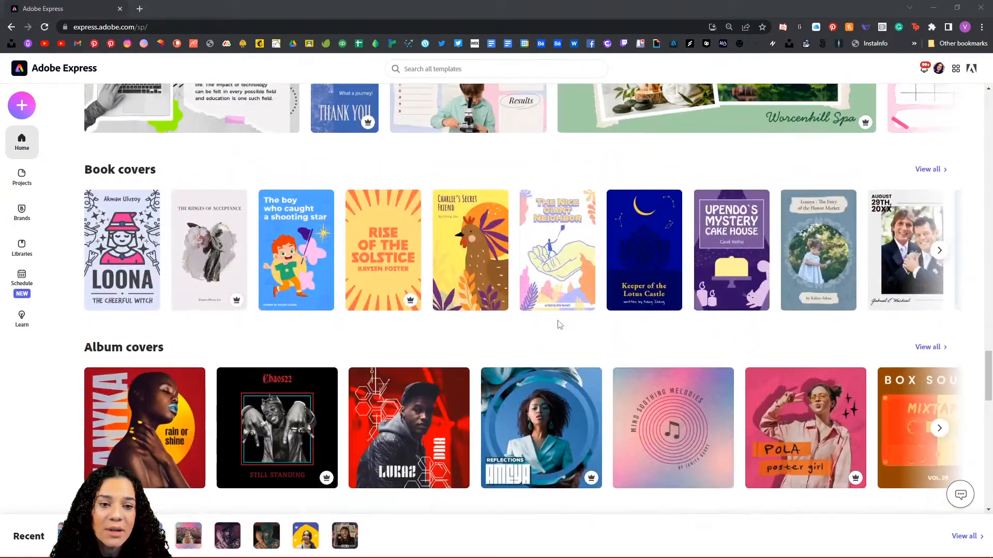
scroll(559, 321, down, 2)
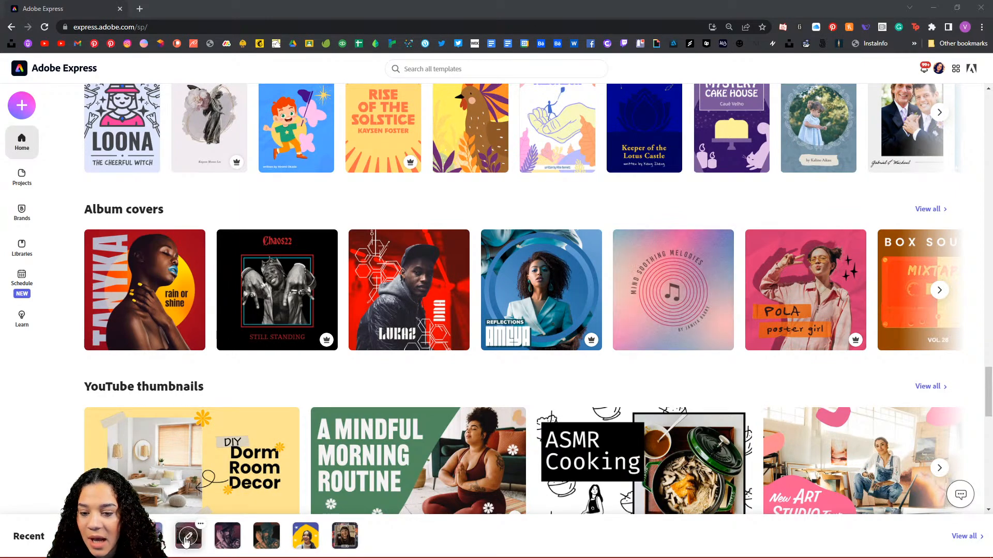
Step: Open the recent pink-circles project and reposition the woman photo on the canvas
click(617, 481)
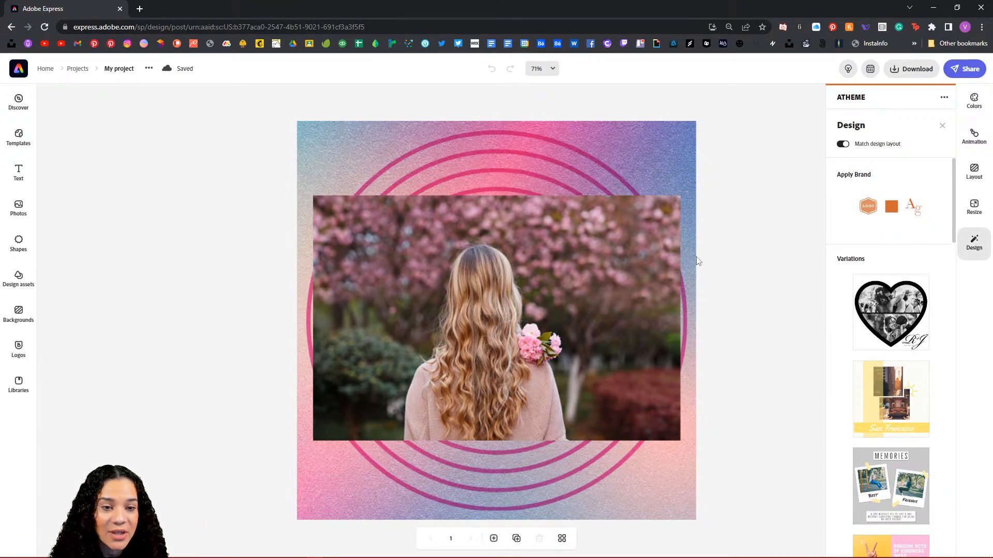
click(582, 251)
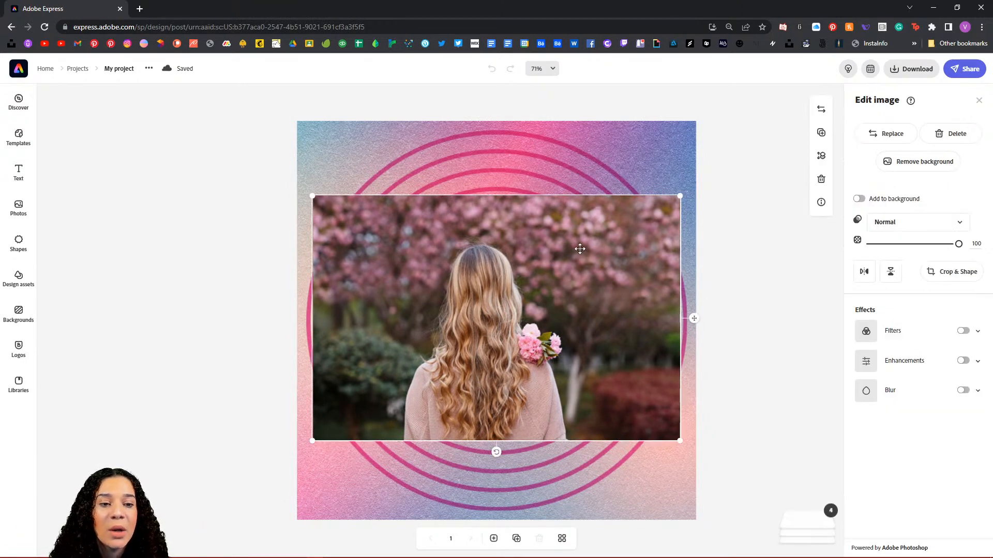
drag(579, 251, 422, 341)
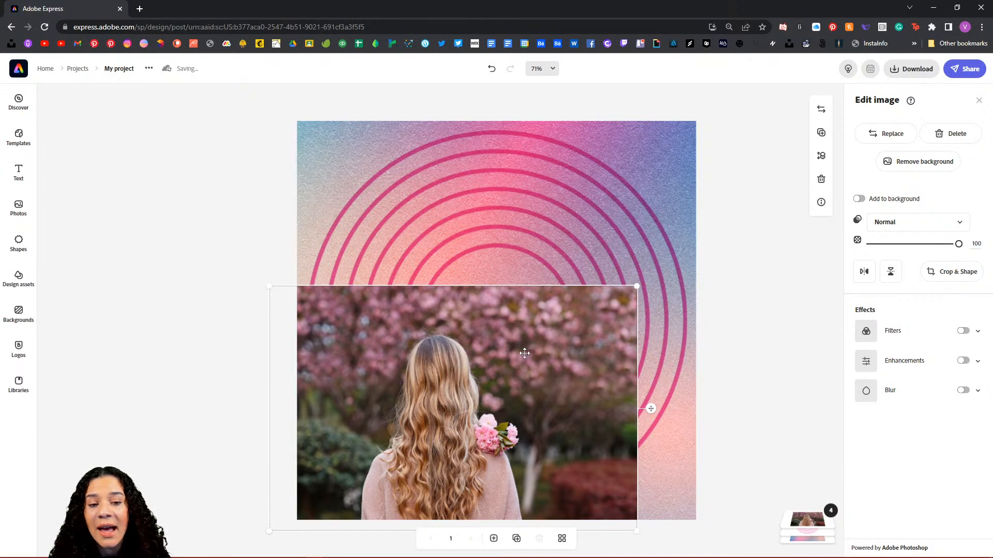
drag(497, 352, 545, 267)
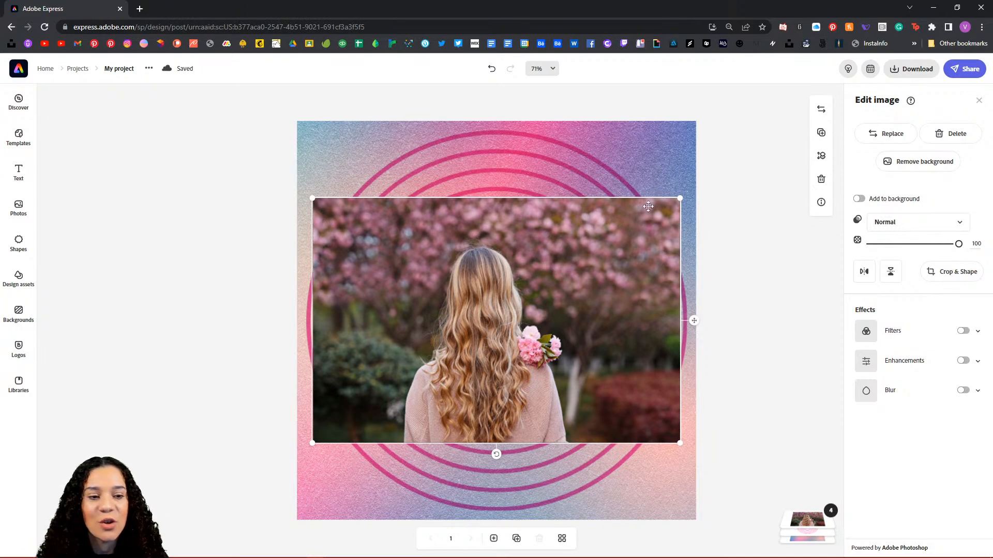
Step: Shrink the woman photo to about 446 by 298, place it at the upper centre, and open stock Photos
mouse_move(512, 278)
mouse_down()
mouse_move(620, 297)
mouse_move(497, 285)
mouse_up()
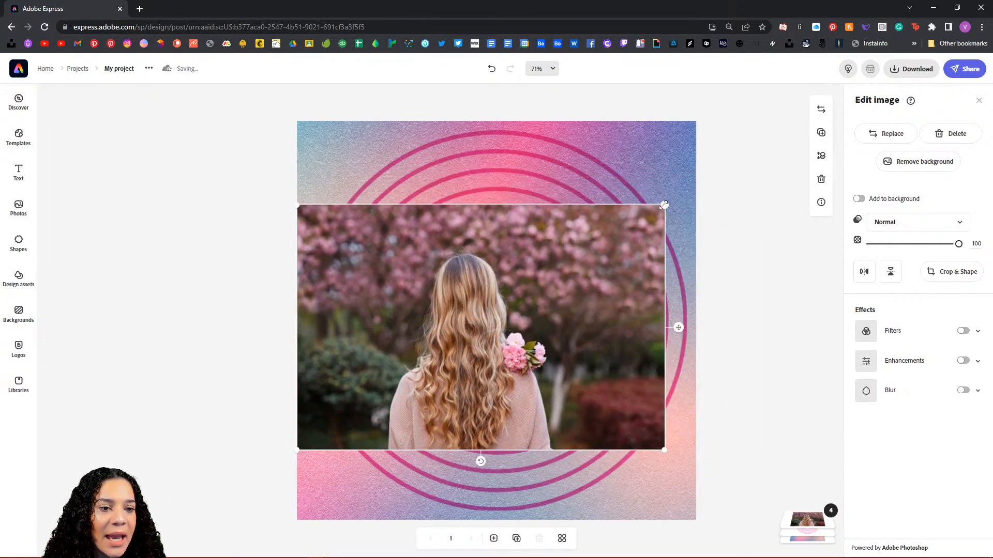
drag(665, 205, 529, 298)
drag(406, 337, 435, 209)
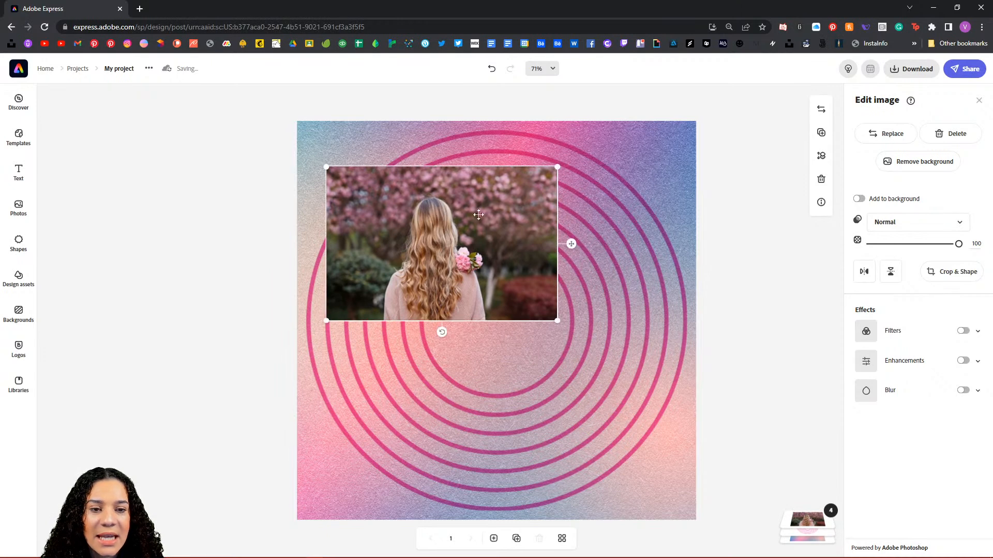
click(18, 207)
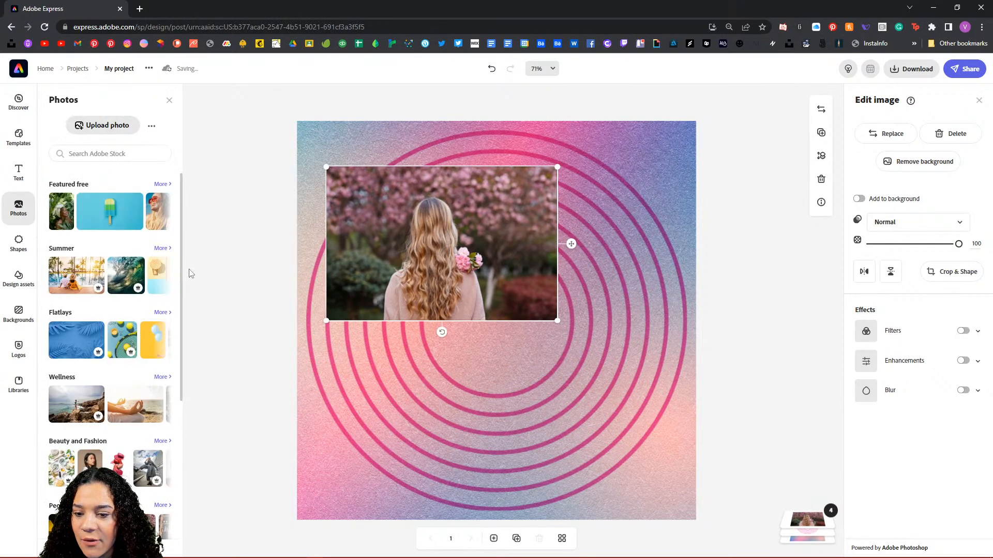
Step: Add a lipstick stock photo overlapping the woman photo's right side, browsing Beauty and Fashion and People photos
scroll(192, 269, down, 3)
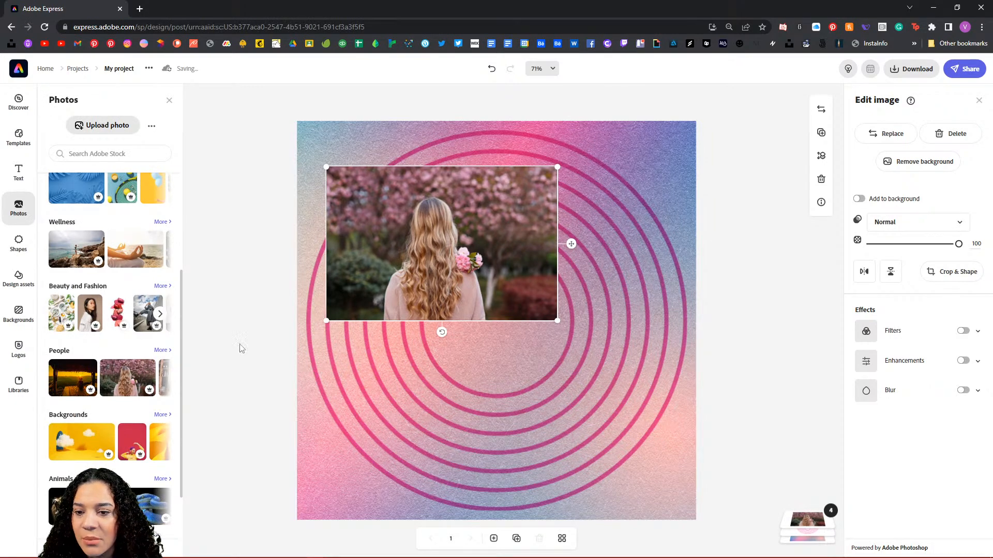
drag(504, 398, 549, 293)
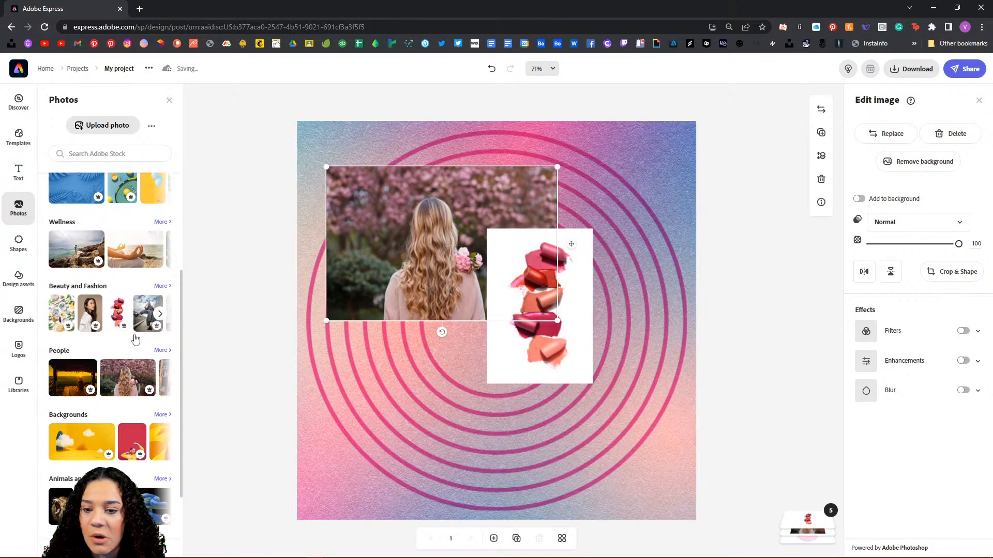
scroll(160, 372, down, 1)
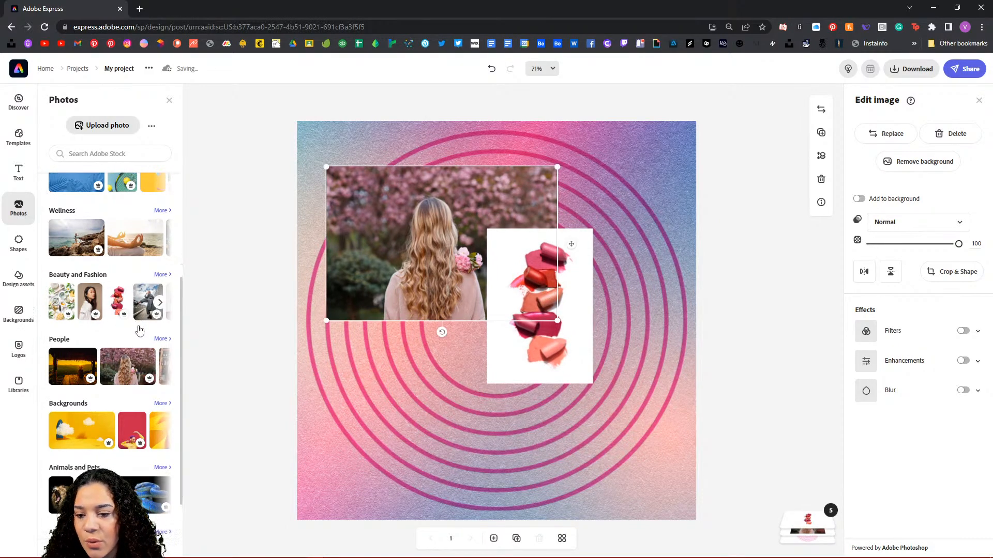
scroll(138, 330, up, 2)
scroll(139, 330, up, 2)
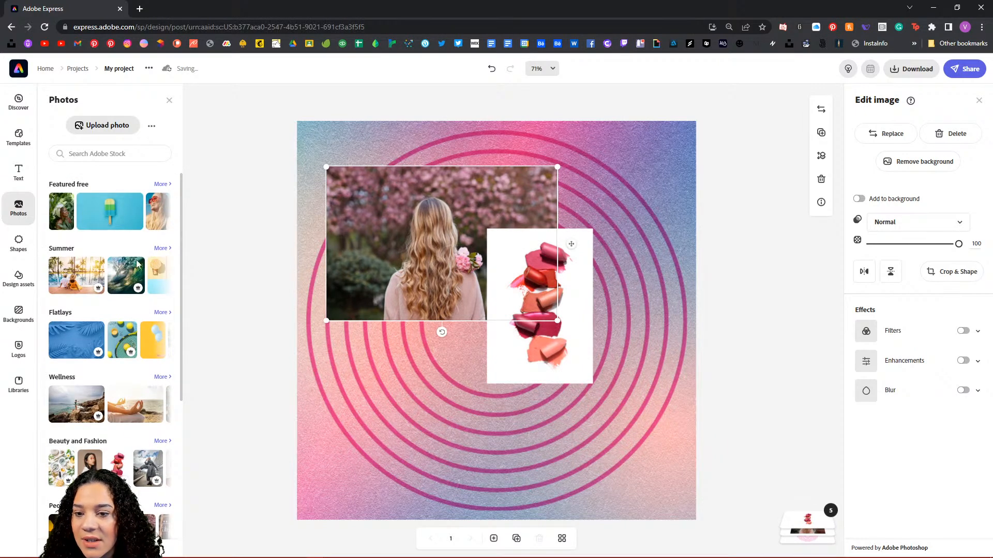
scroll(149, 364, down, 2)
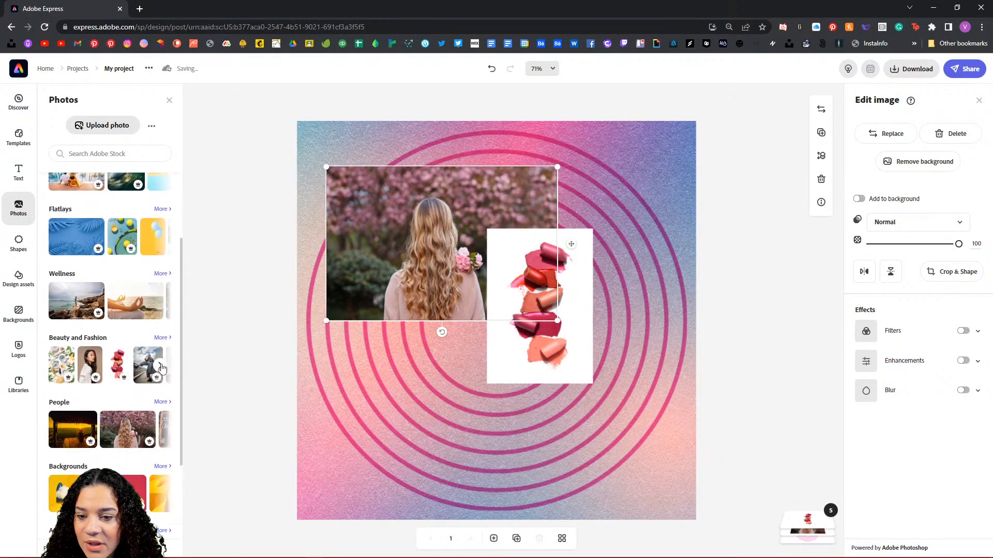
click(164, 367)
click(163, 366)
click(163, 367)
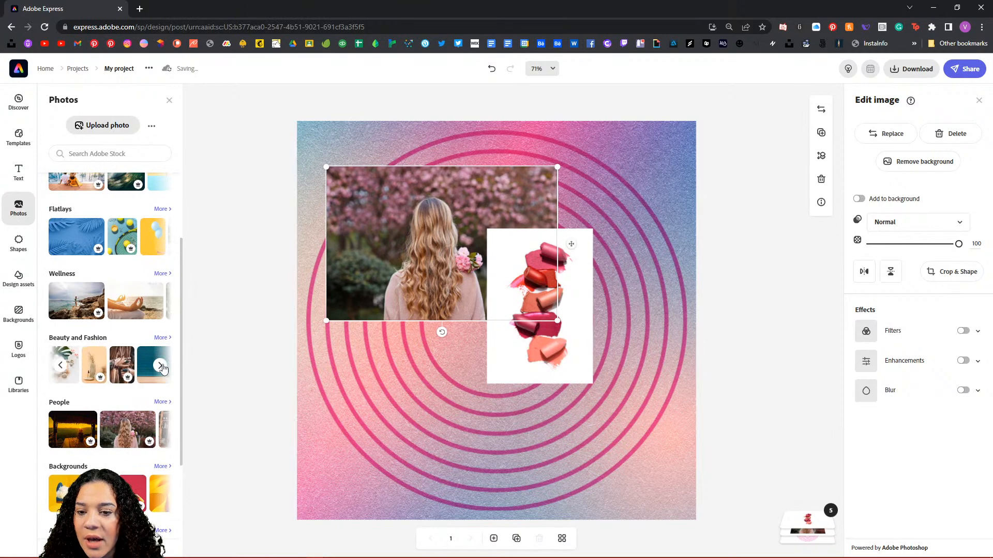
click(163, 367)
click(164, 367)
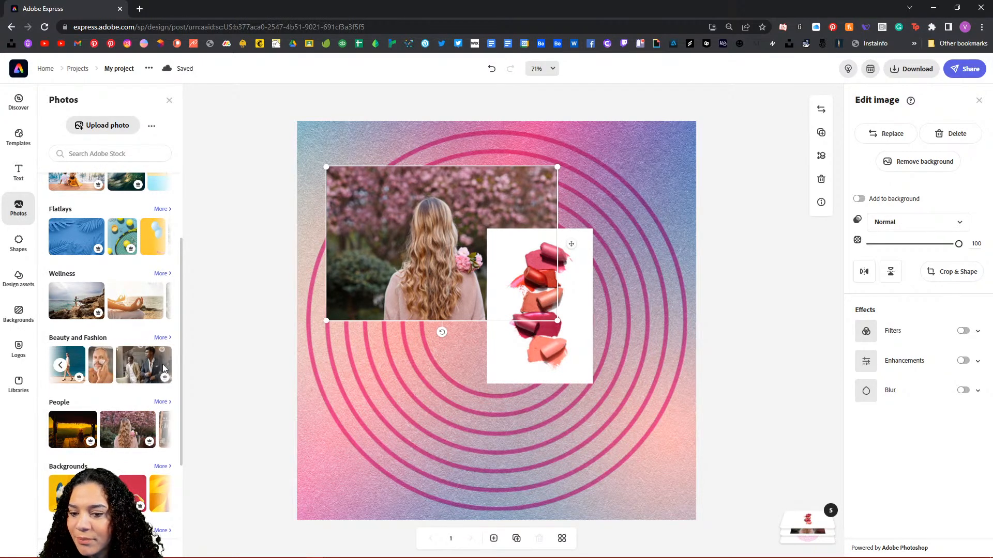
click(159, 433)
click(160, 433)
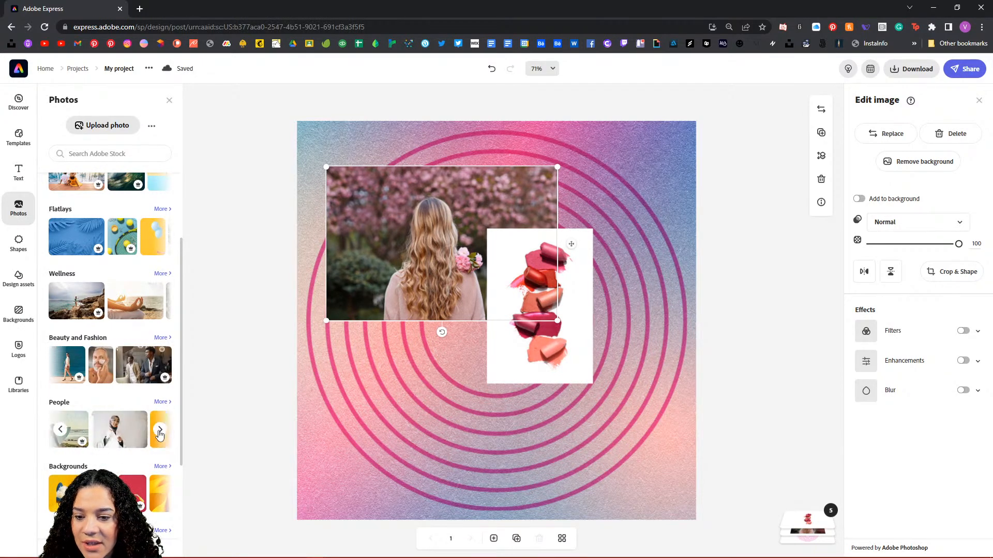
Step: Duplicate the woman photo, bring the copy in front of the lipstick, and shrink it at lower right
click(821, 132)
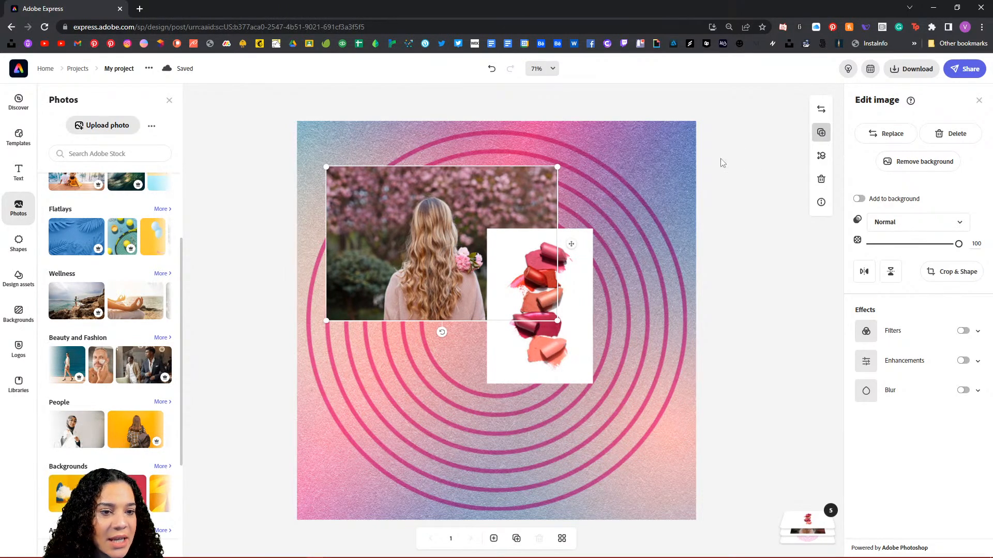
click(808, 530)
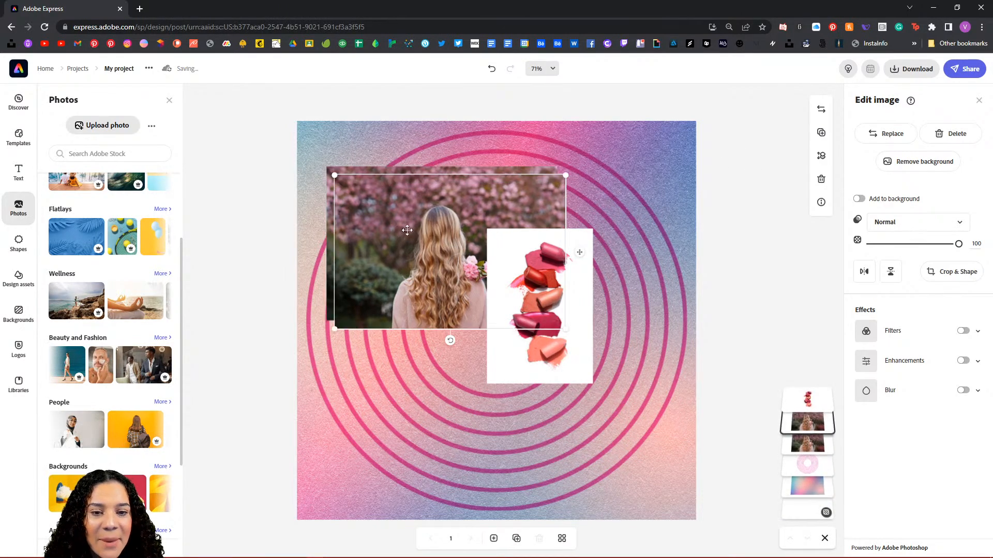
drag(807, 426, 781, 400)
drag(412, 241, 507, 410)
drag(430, 344, 483, 380)
drag(595, 382, 595, 377)
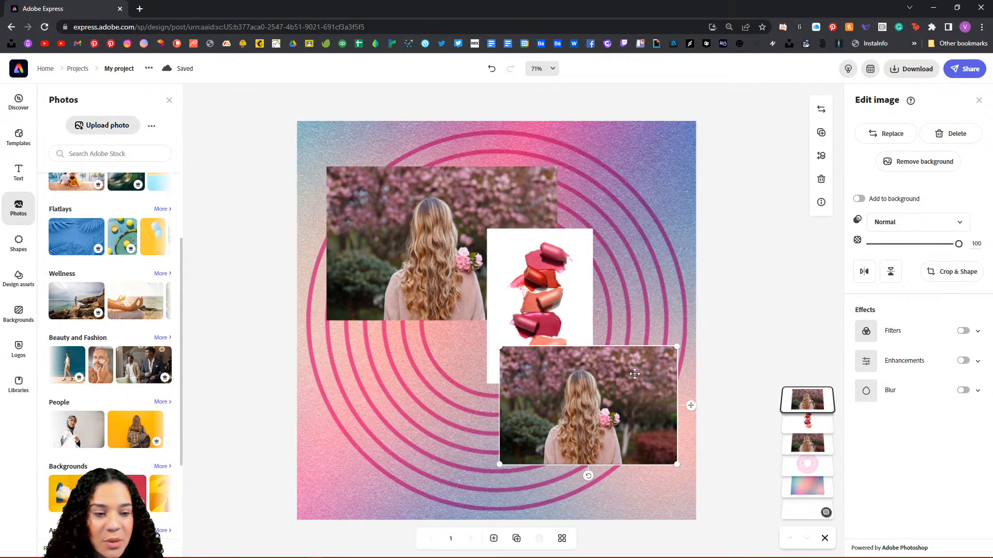
Step: Delete the duplicate woman photo and the lipstick image
key(Delete)
click(552, 293)
key(Delete)
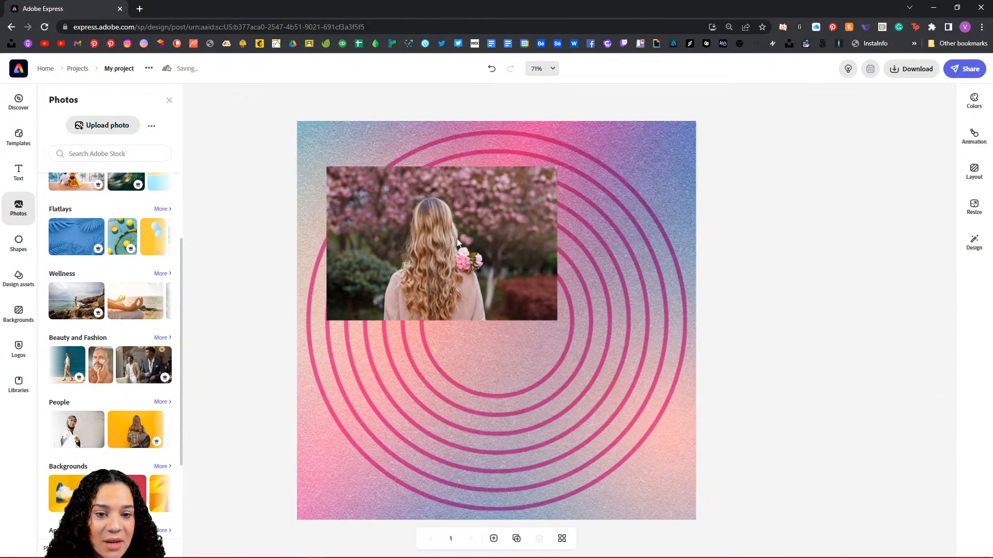
Step: Enlarge the flower-girl photo and centre it over the pink rings
drag(443, 230, 499, 311)
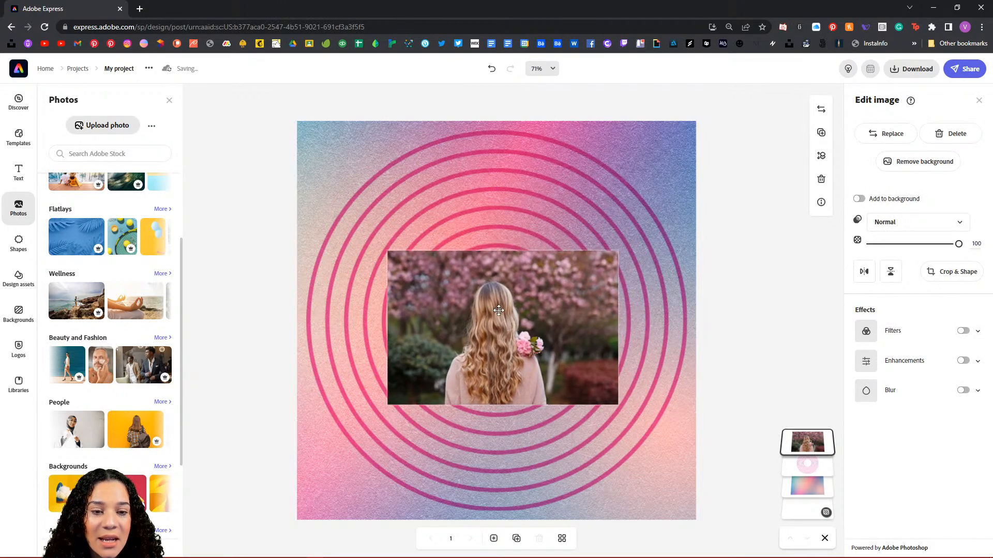
drag(618, 252, 724, 200)
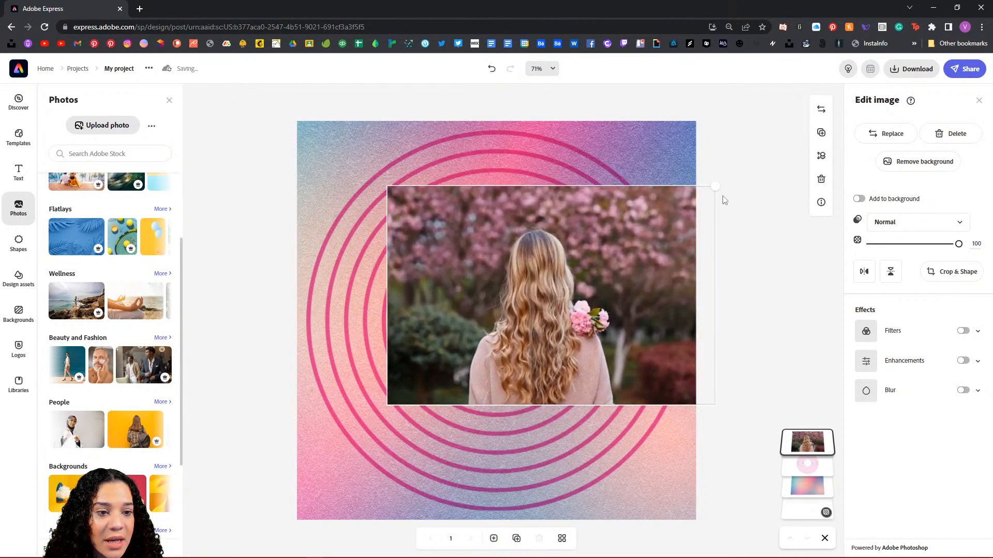
drag(595, 255, 539, 282)
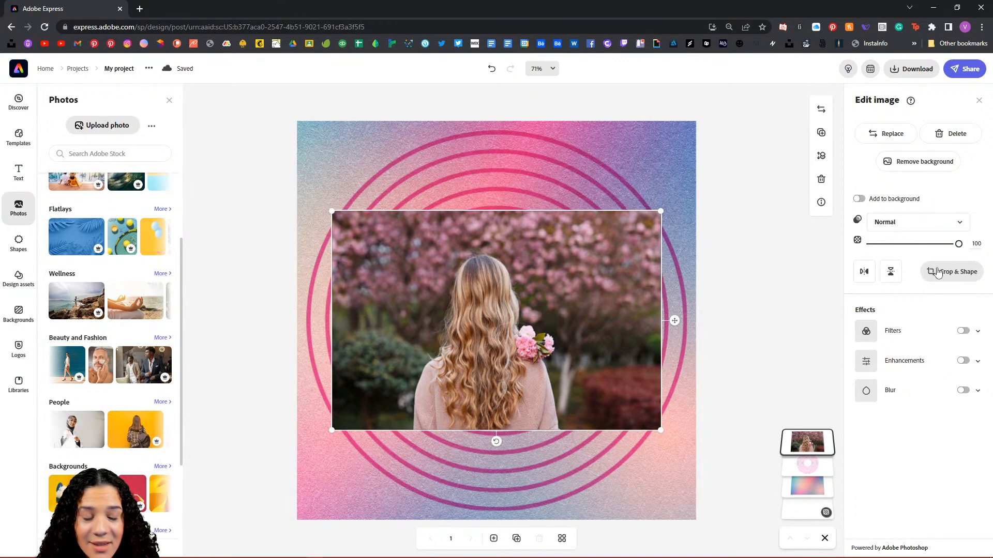
Step: Crop the flower-girl photo into a circle shape and apply the crop
click(951, 275)
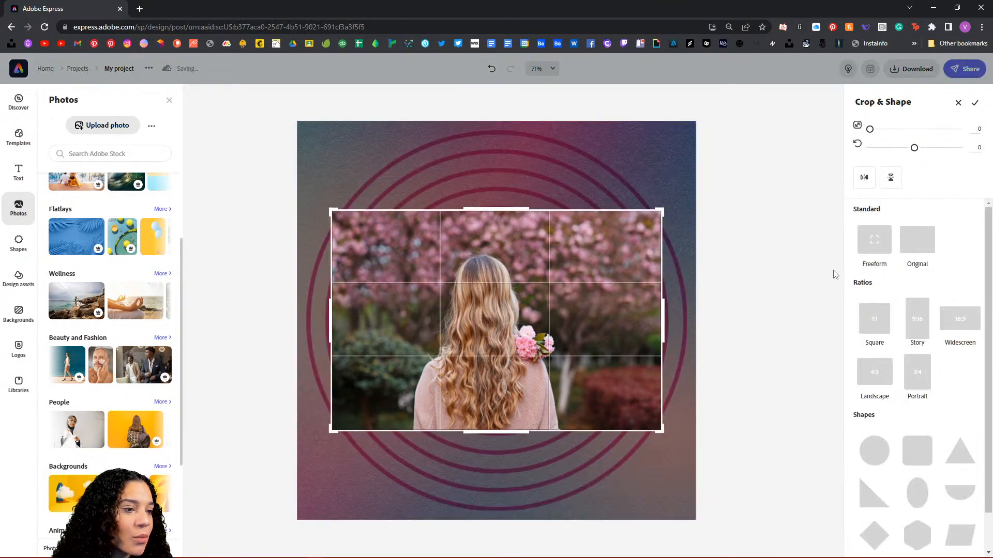
scroll(911, 313, down, 2)
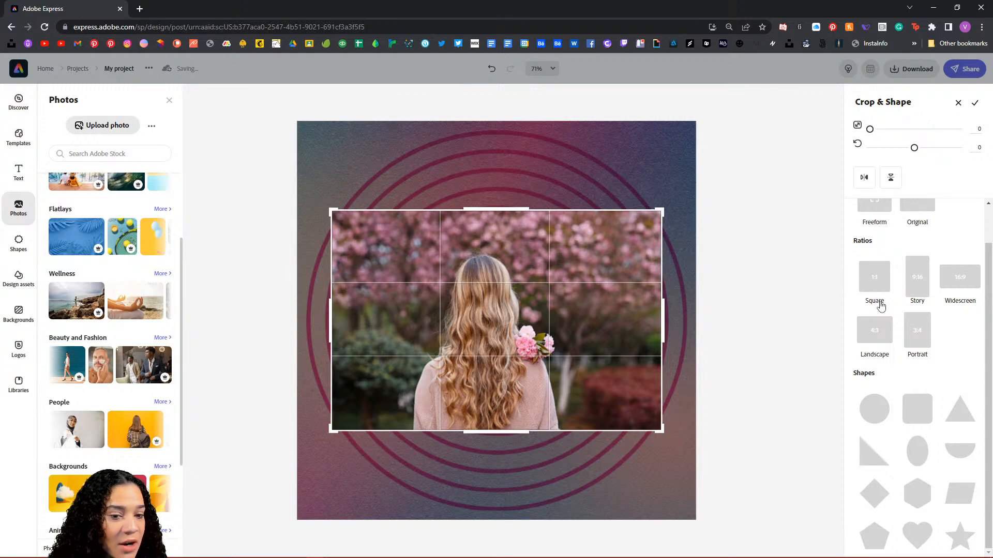
click(918, 334)
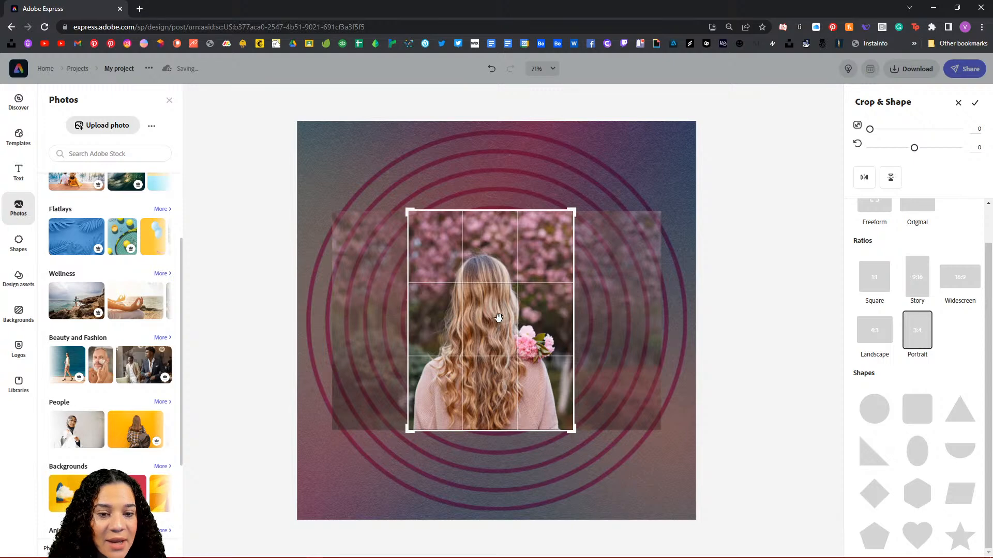
mouse_move(511, 318)
mouse_down()
mouse_move(500, 320)
mouse_move(515, 324)
mouse_up()
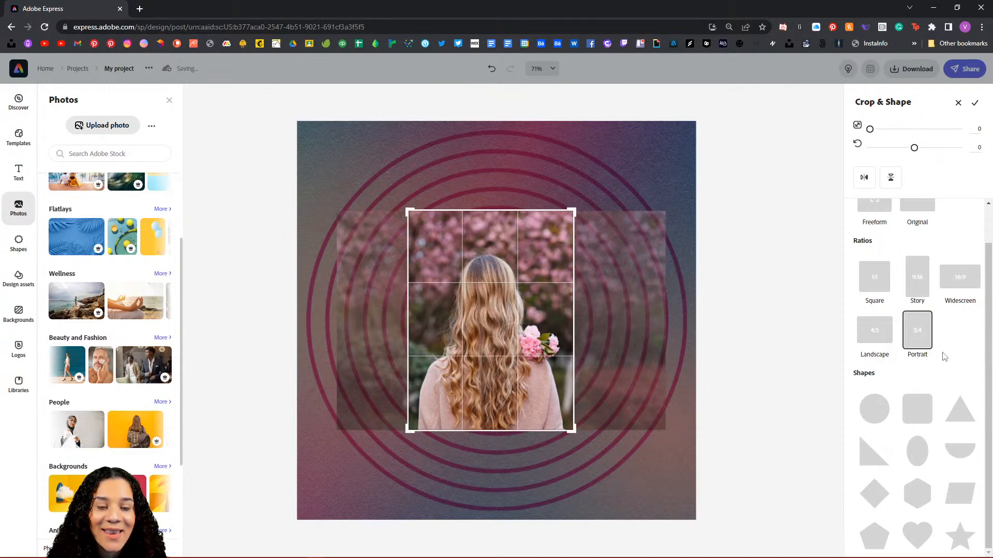
click(876, 411)
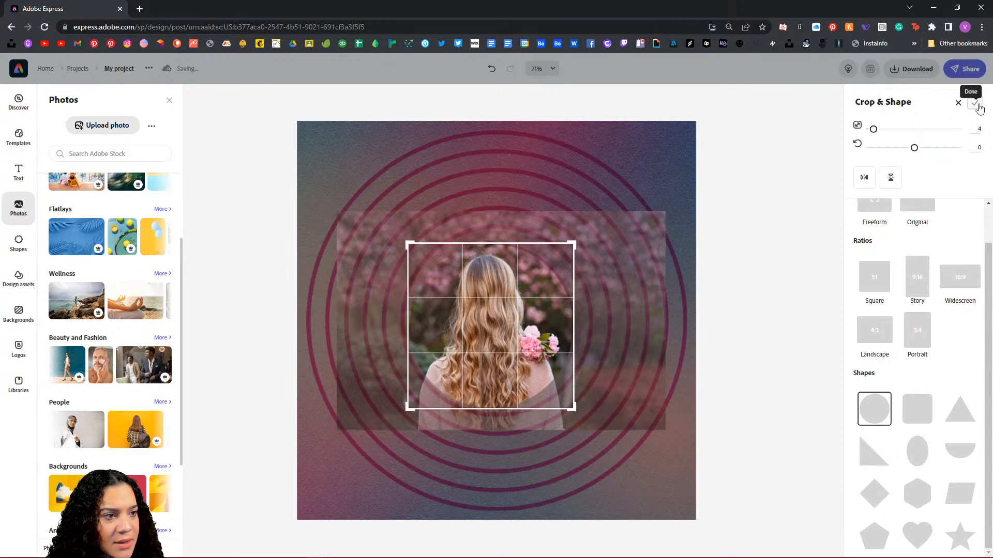
click(976, 103)
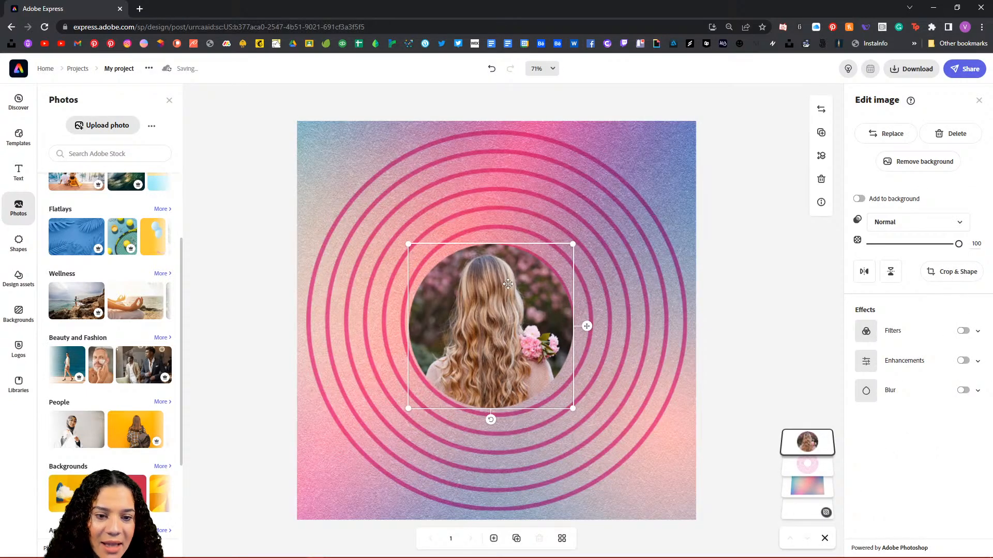
Step: Enlarge the circular photo to fill the middle of the rings and centre it precisely
drag(573, 244, 618, 200)
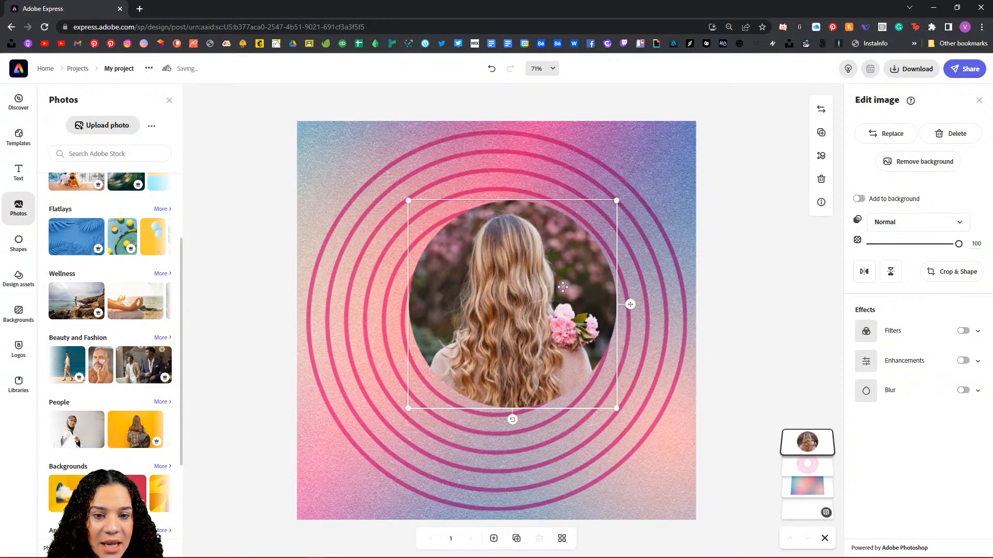
drag(570, 284, 545, 292)
drag(591, 416, 612, 438)
drag(539, 387, 538, 385)
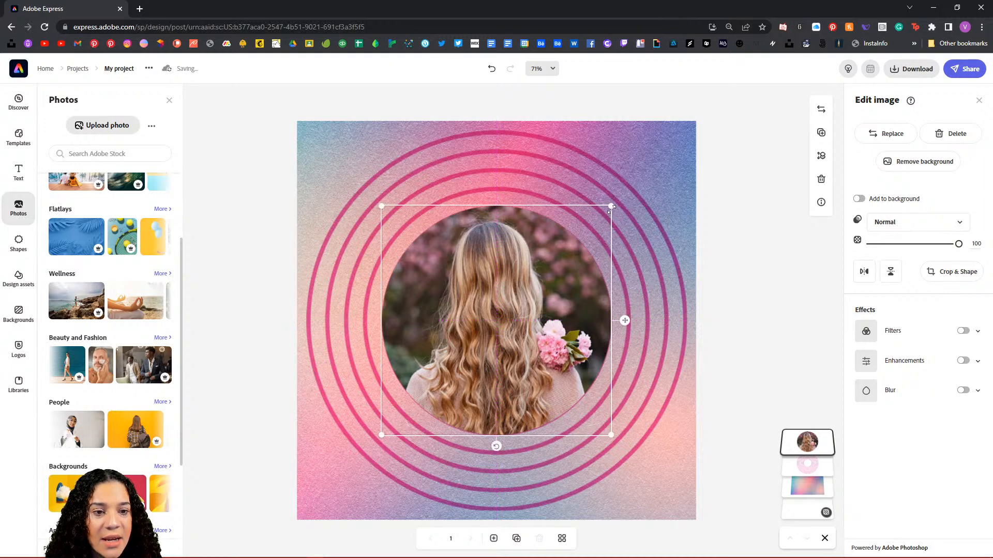
drag(610, 207, 613, 204)
drag(503, 296, 503, 299)
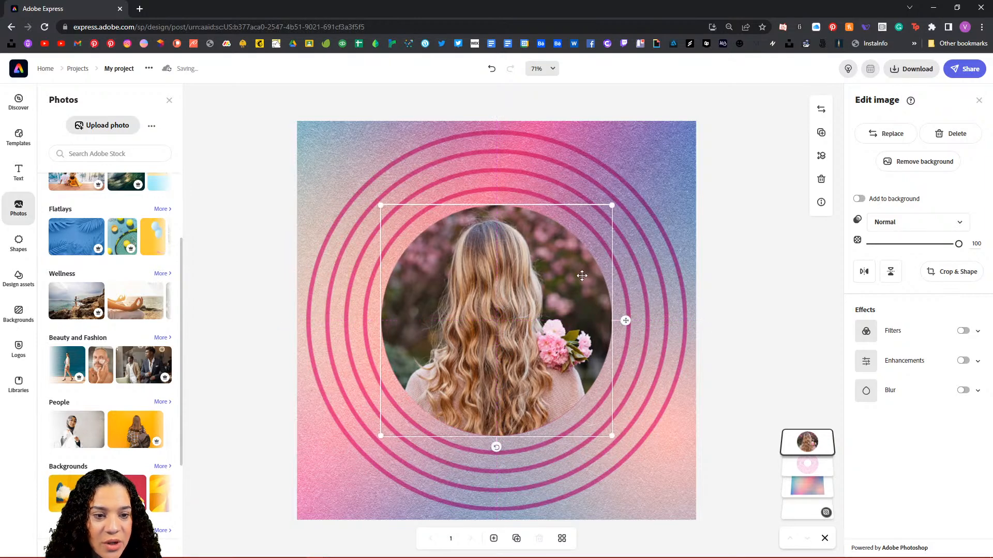
click(743, 251)
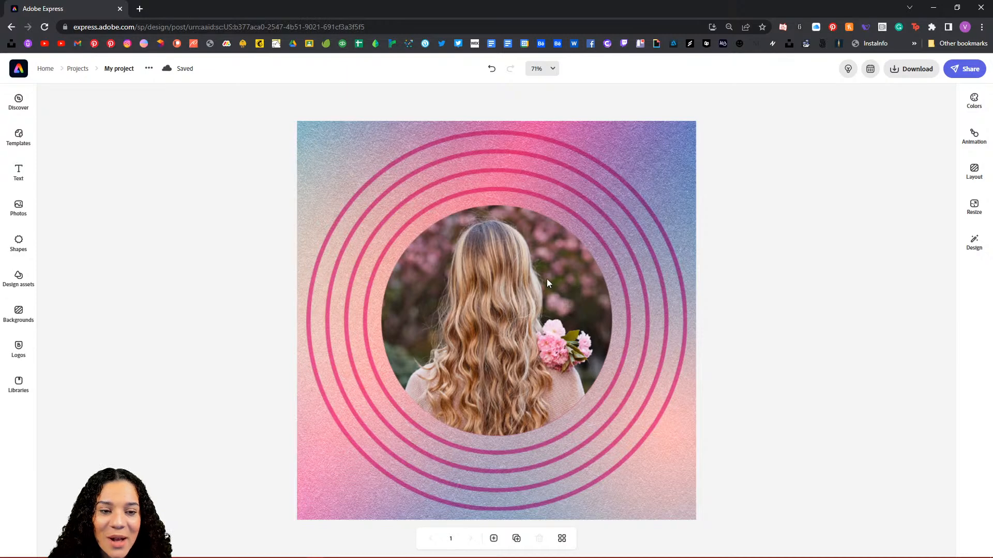
click(621, 236)
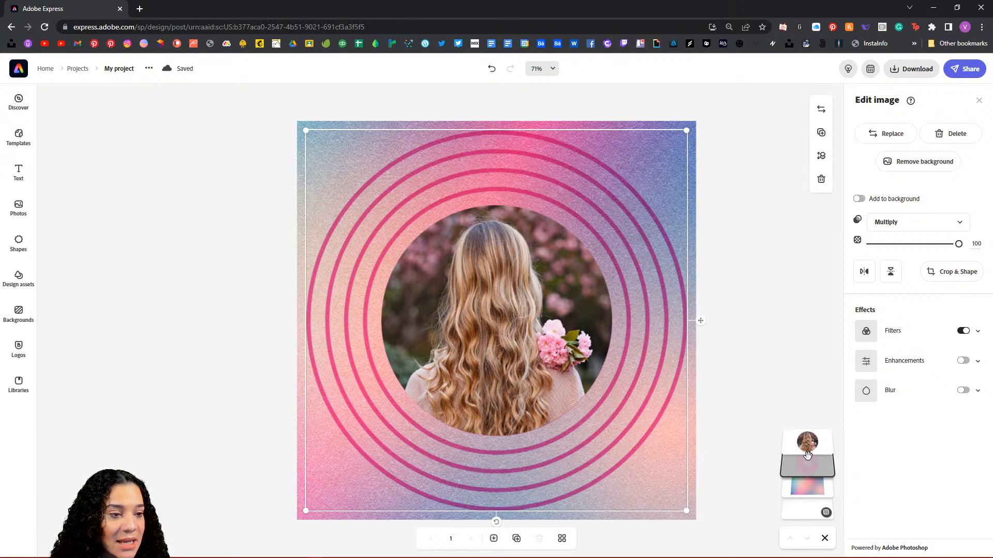
Step: Add a basic circle shape, centre it on the canvas, and enlarge it around the round photo
click(18, 244)
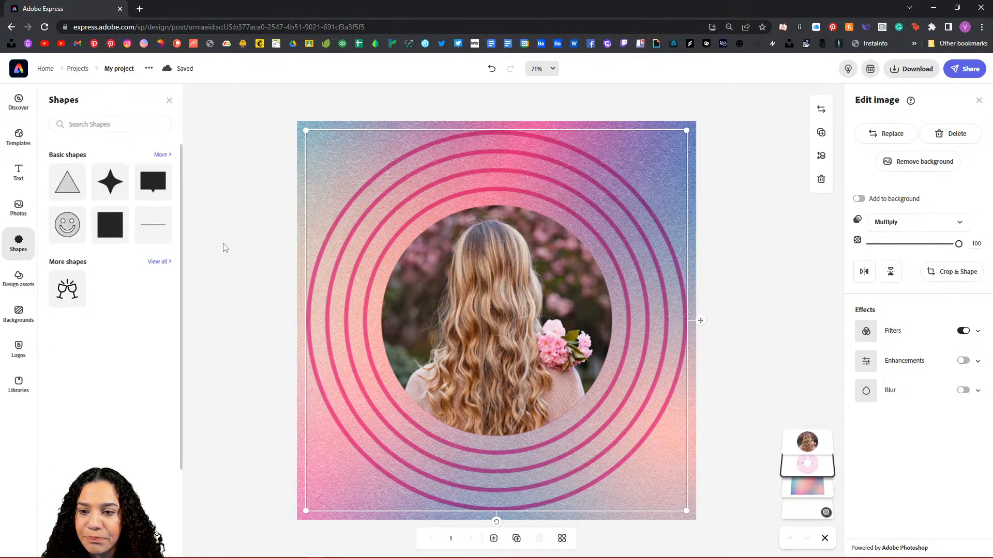
click(162, 155)
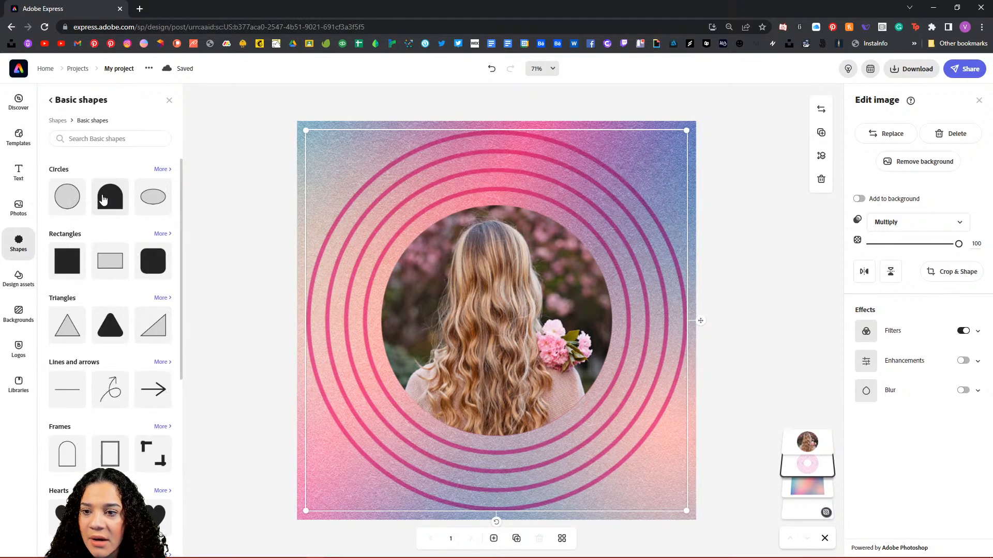
click(75, 199)
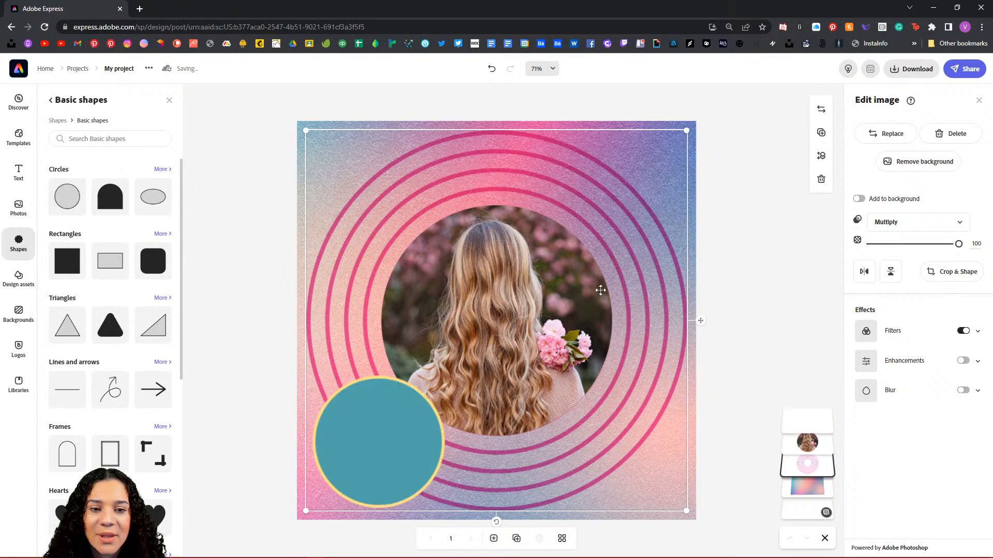
click(385, 437)
drag(366, 440, 486, 318)
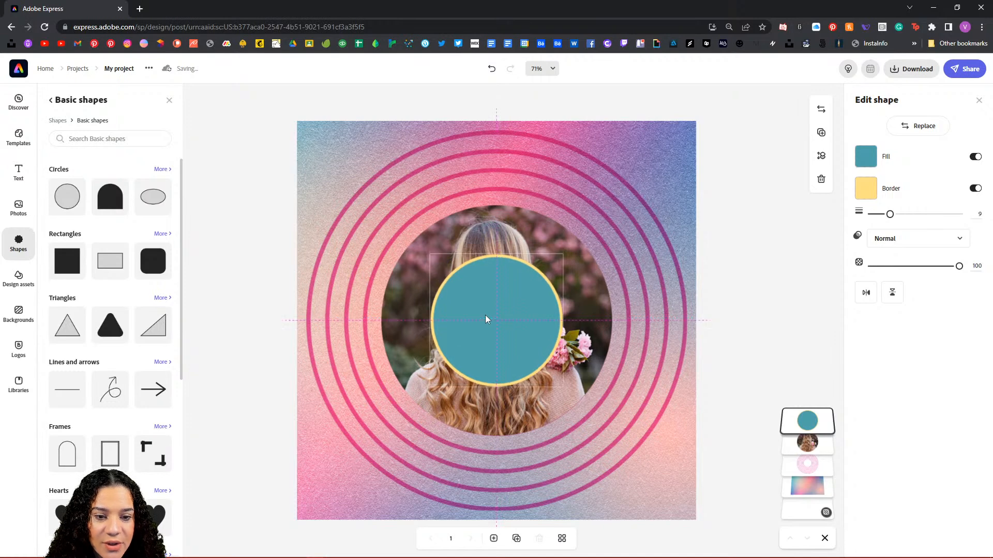
drag(564, 253, 665, 213)
drag(430, 387, 351, 476)
drag(635, 182, 650, 169)
drag(346, 471, 343, 473)
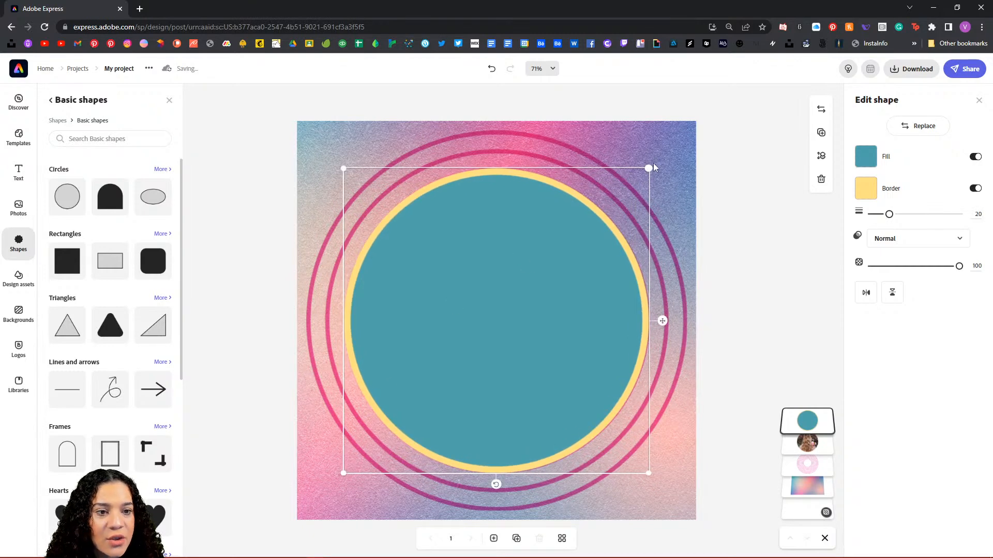
drag(648, 473, 650, 475)
drag(518, 372, 505, 345)
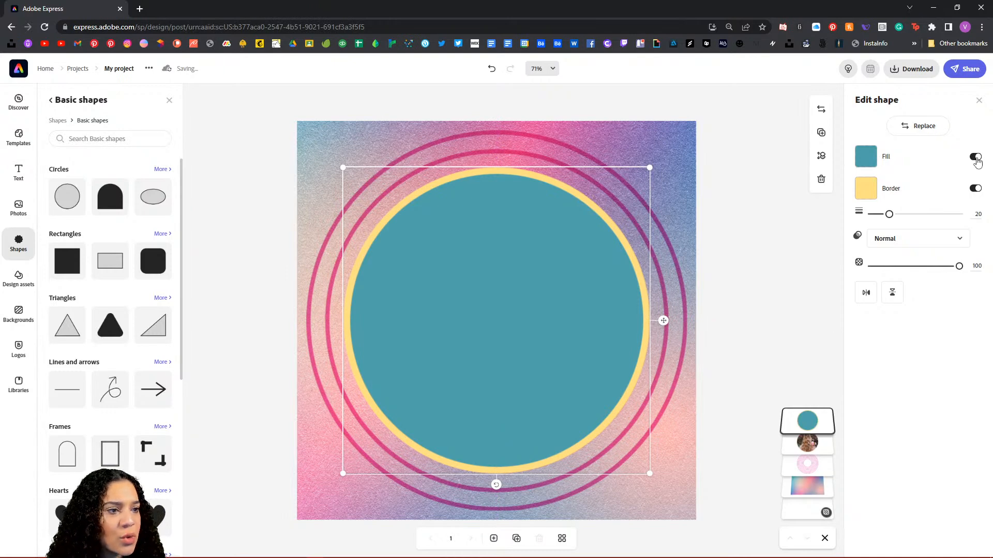
Step: Remove the circle's fill to leave a yellow ring with border width 13, recentred around the photo
click(975, 158)
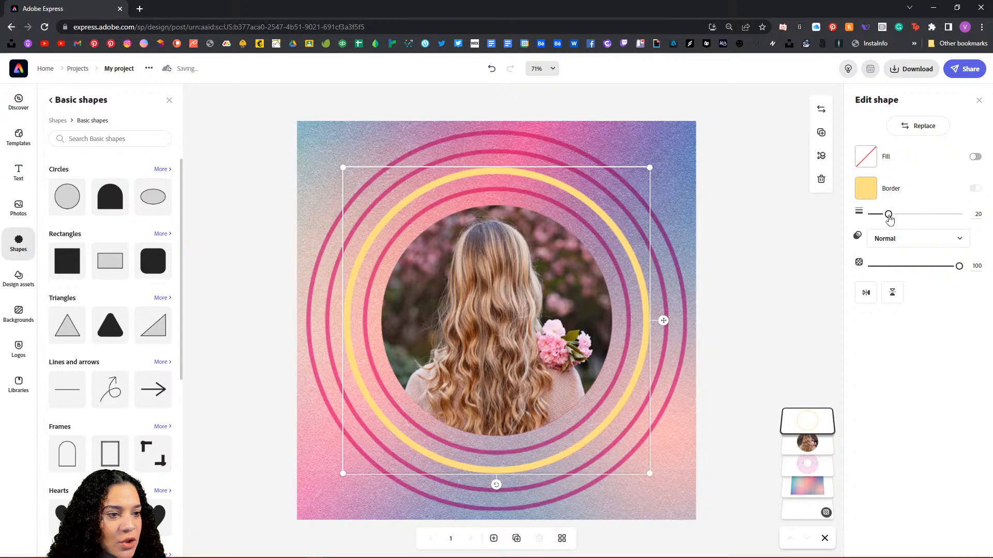
drag(888, 215, 885, 231)
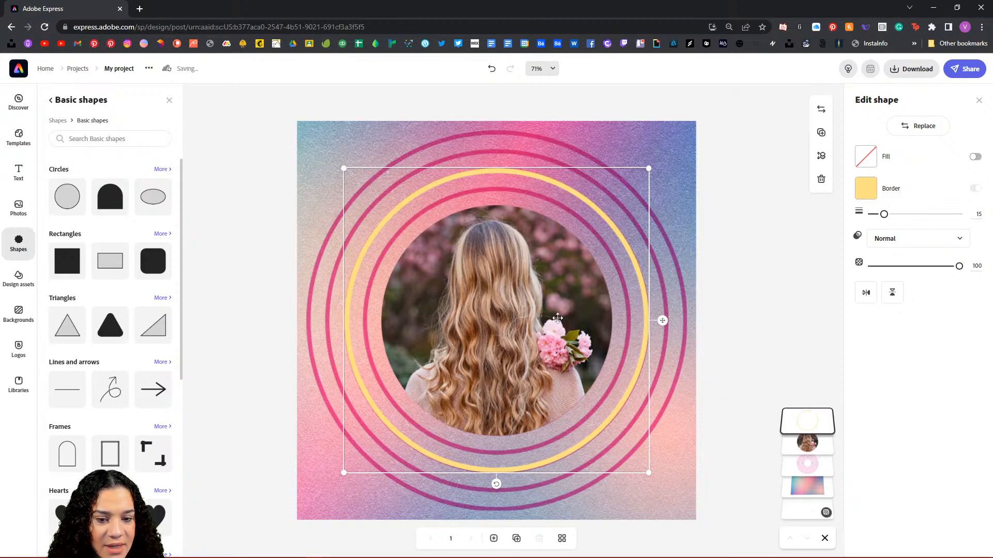
drag(537, 305, 541, 311)
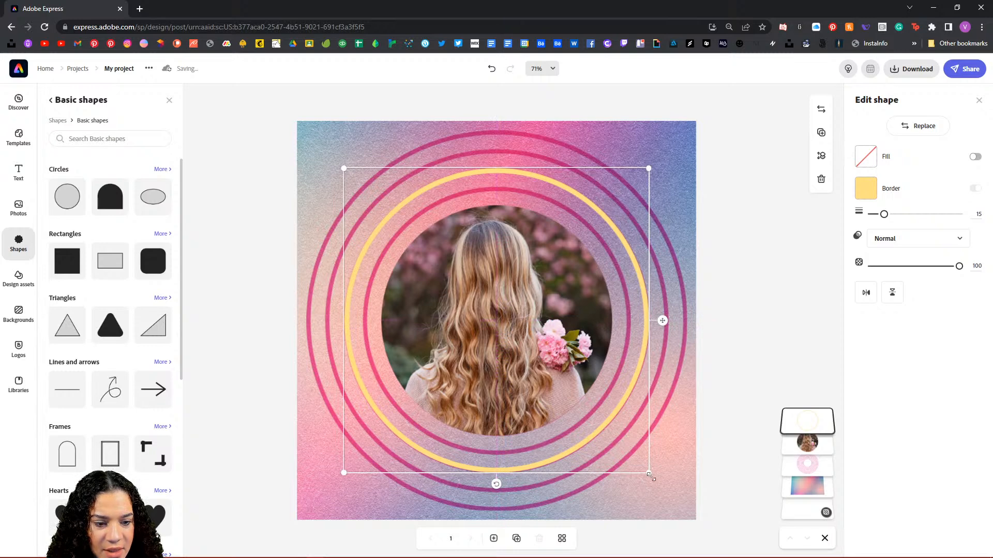
drag(650, 473, 651, 473)
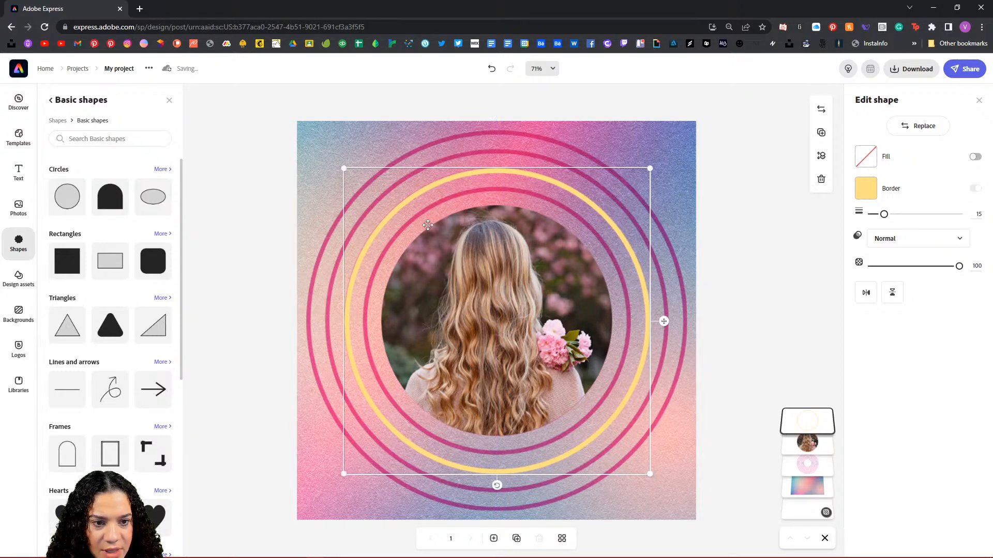
drag(343, 168, 342, 168)
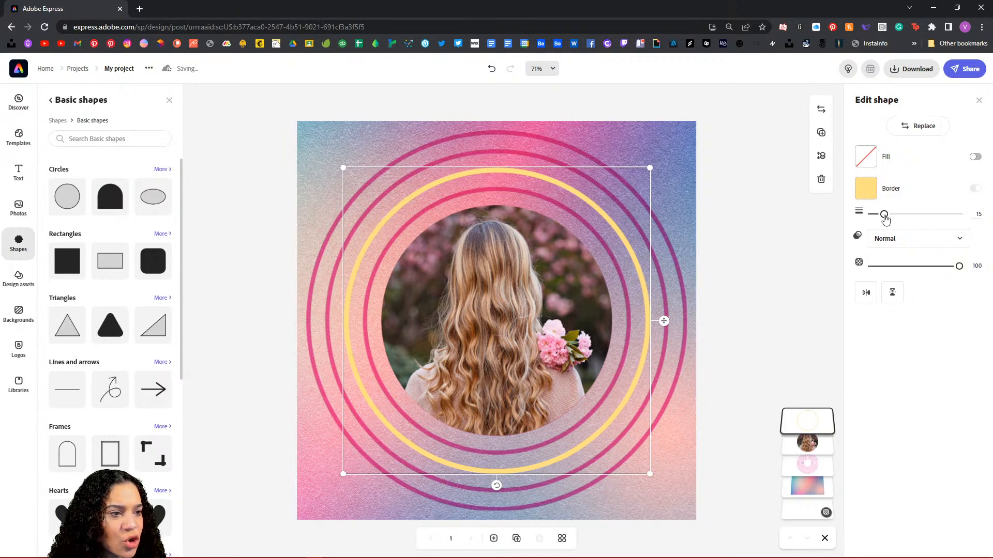
drag(884, 218, 882, 220)
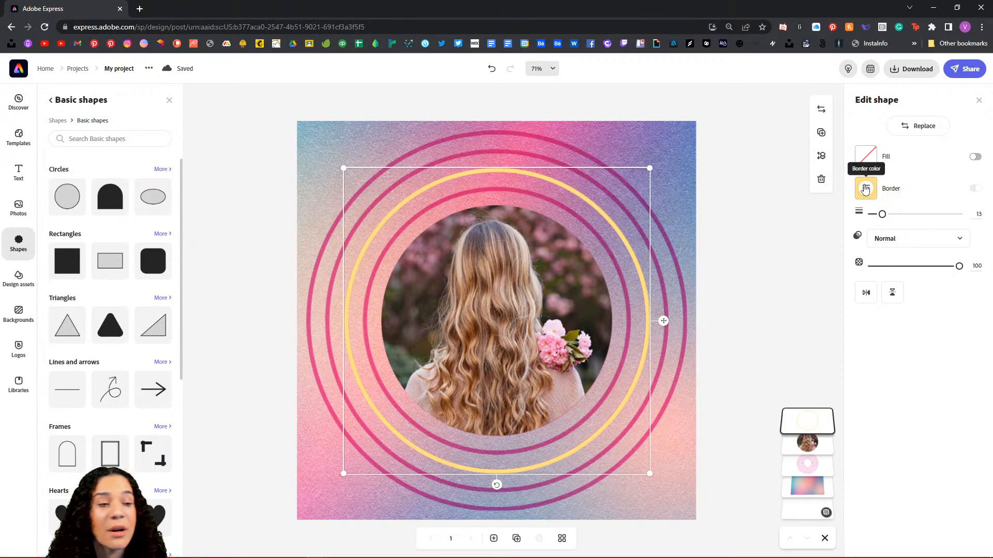
Step: Change the ring's border colour to magenta sampled from the pink rings
click(867, 191)
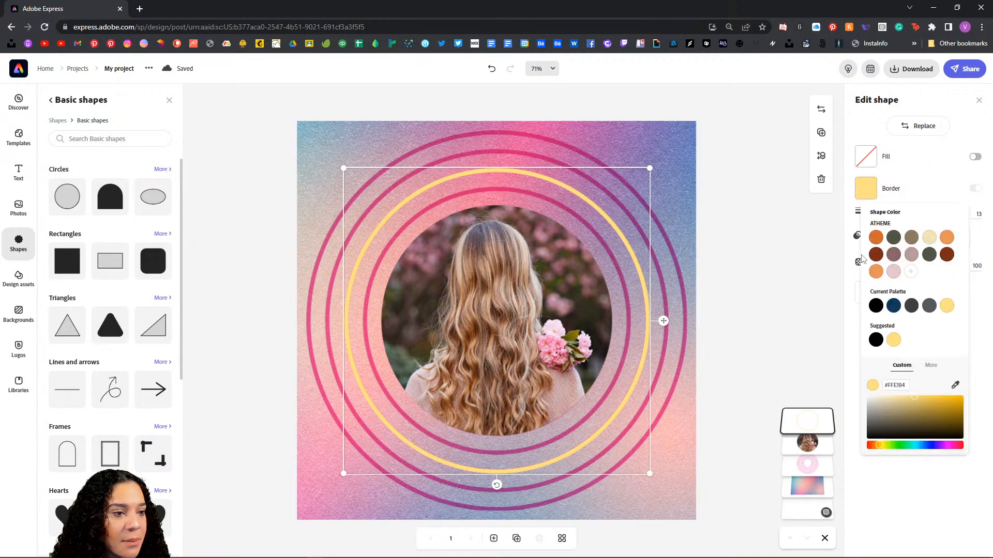
click(956, 386)
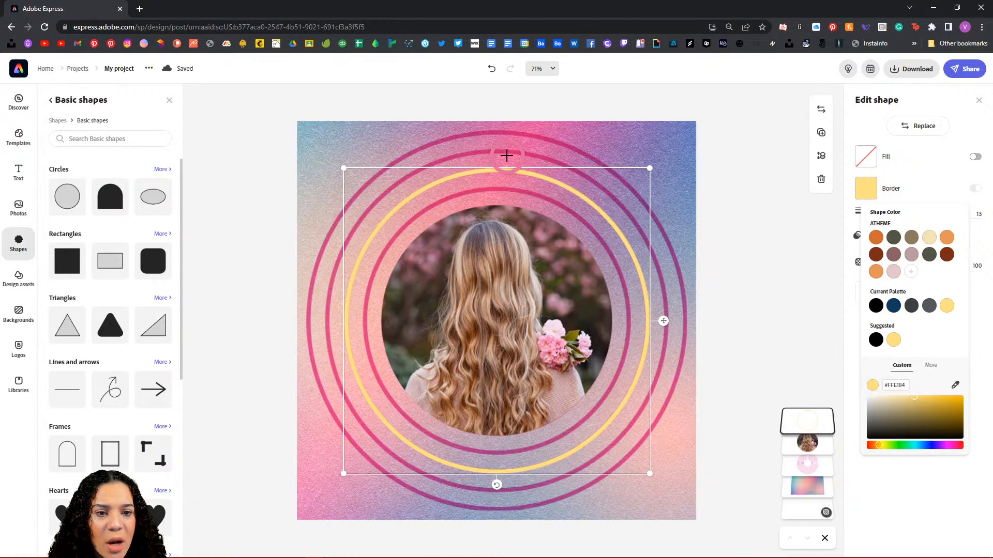
click(584, 176)
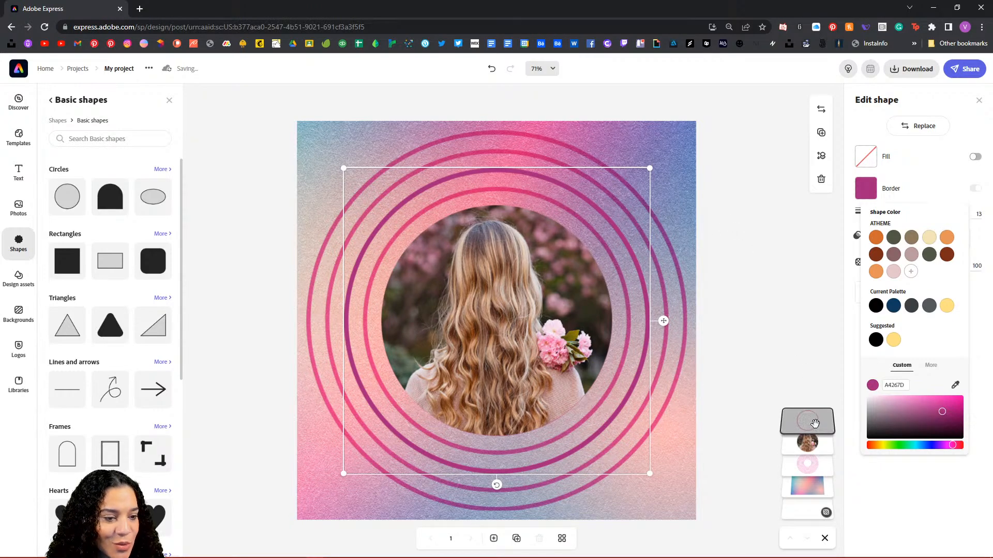
click(814, 423)
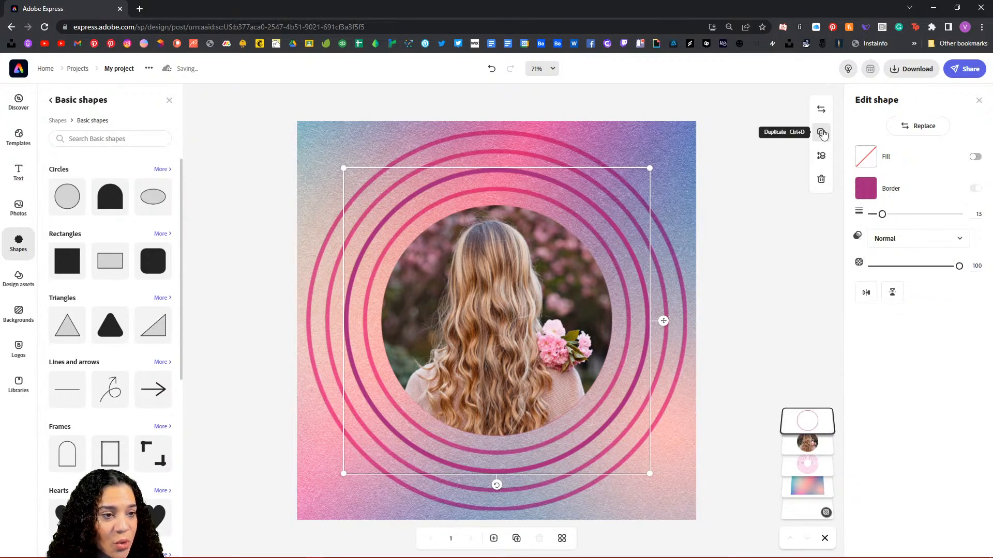
Step: Duplicate the magenta ring, enlarge the copy around the others, and move it lower in the layers
click(822, 135)
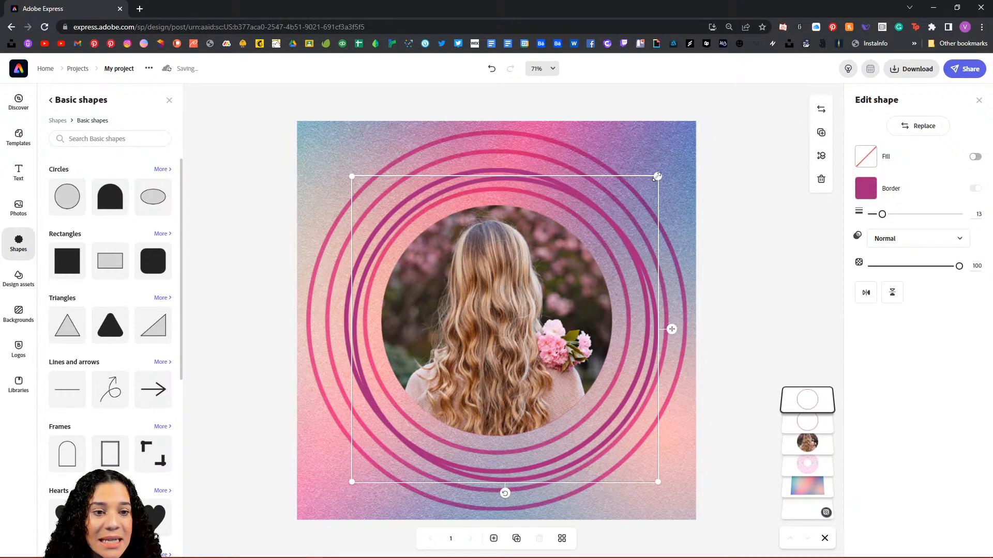
drag(657, 177, 672, 161)
drag(351, 481, 335, 498)
drag(336, 162, 323, 147)
drag(673, 498, 669, 493)
drag(323, 149, 324, 150)
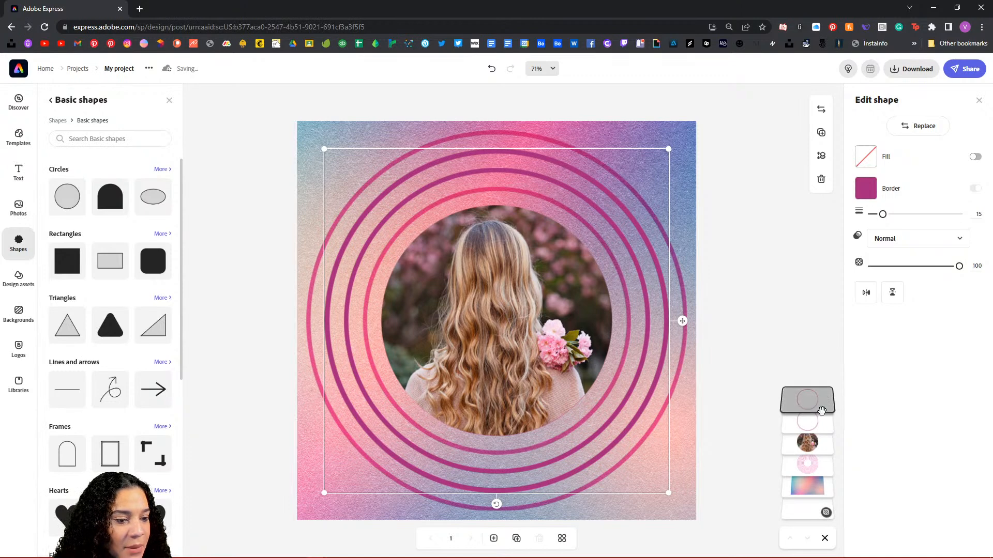
drag(822, 410, 822, 433)
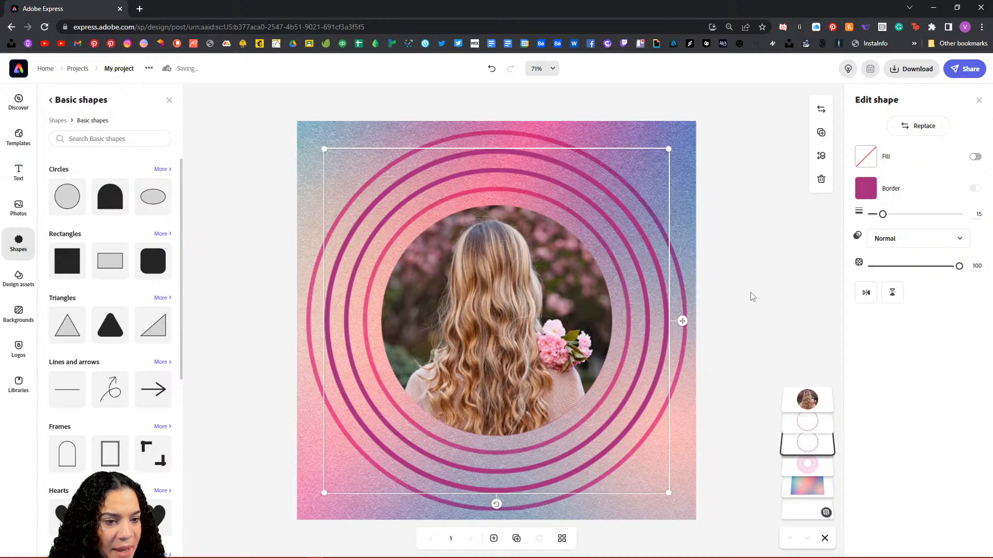
Step: Browse Design assets through Graphic groups to the full Nature graphic groups collection
click(748, 297)
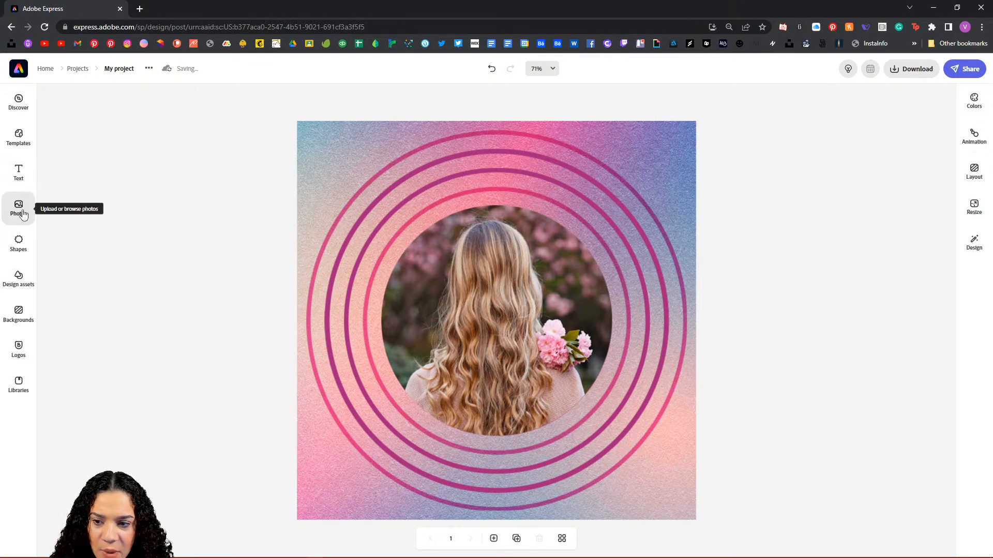
click(21, 280)
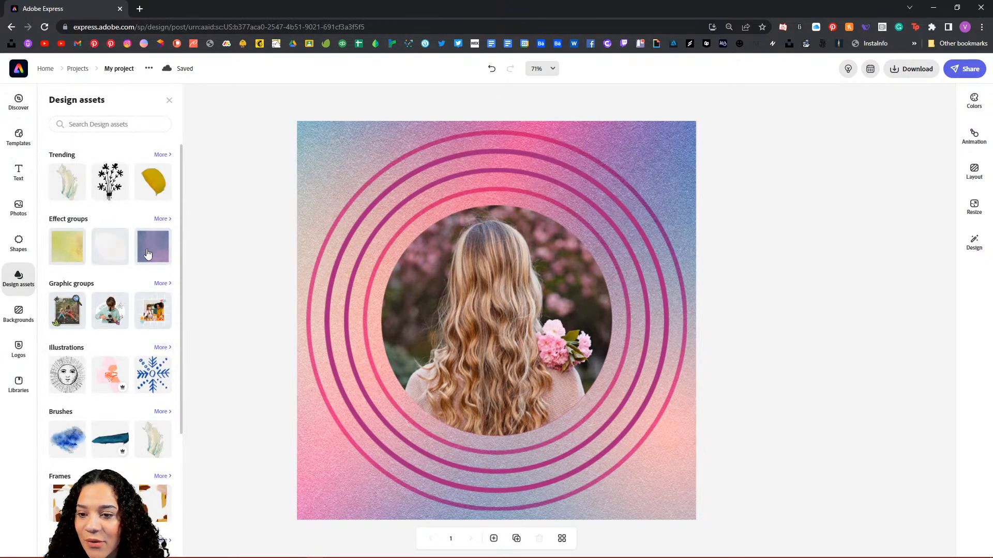
scroll(144, 262, down, 4)
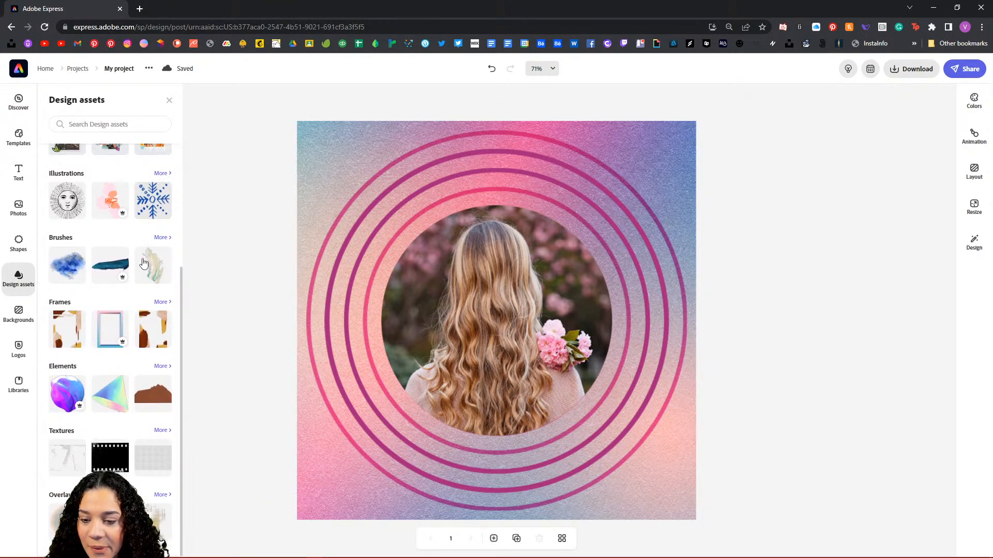
scroll(144, 262, up, 2)
scroll(143, 262, up, 1)
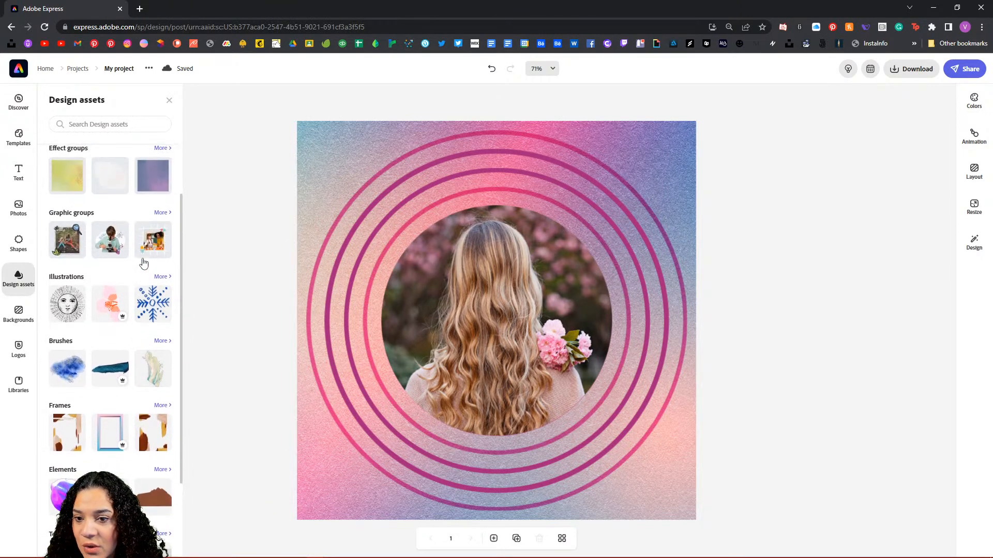
scroll(143, 263, up, 3)
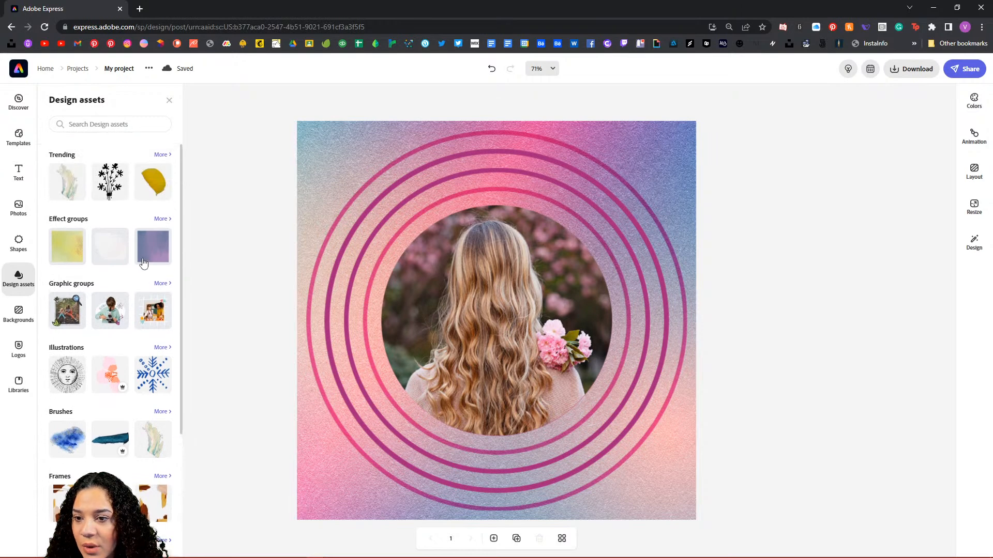
click(162, 285)
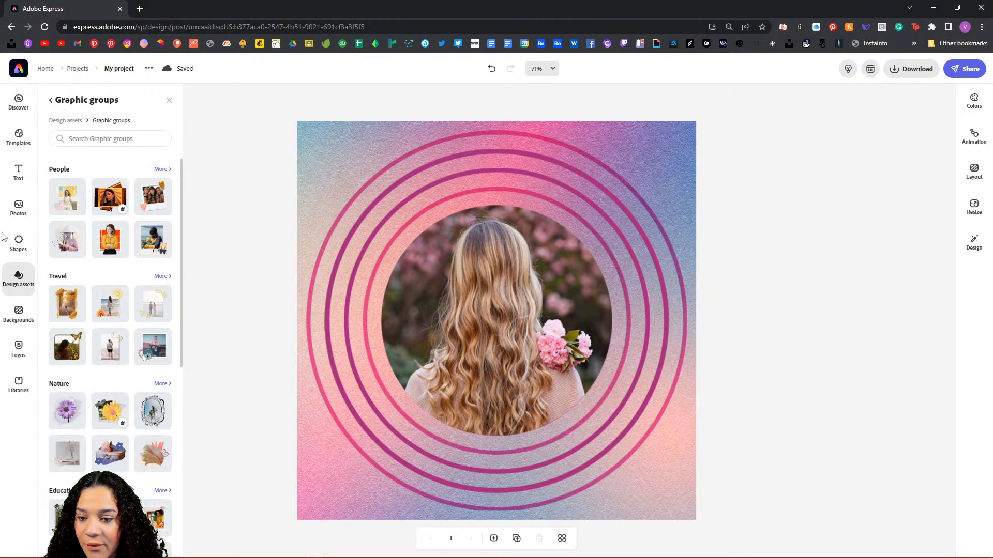
scroll(155, 320, down, 2)
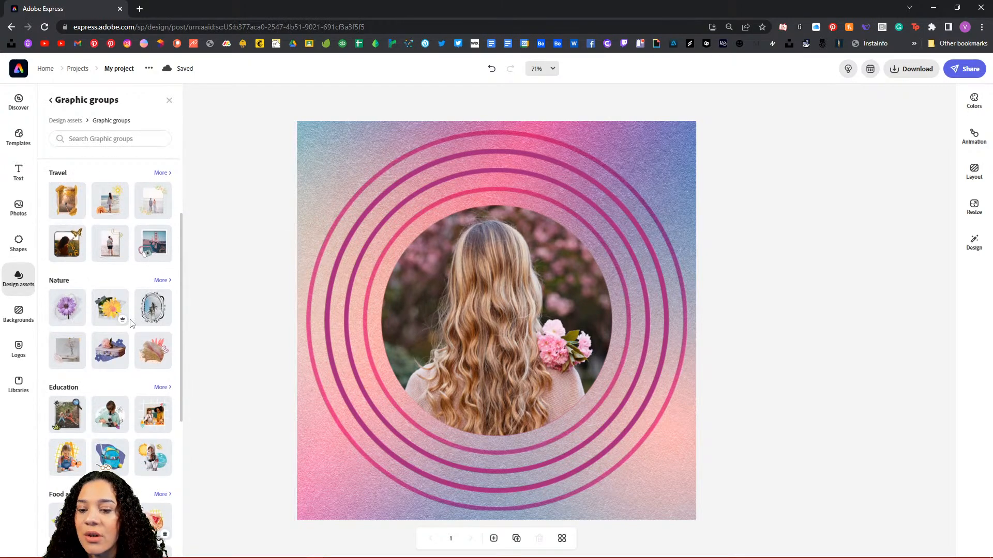
scroll(155, 327, down, 5)
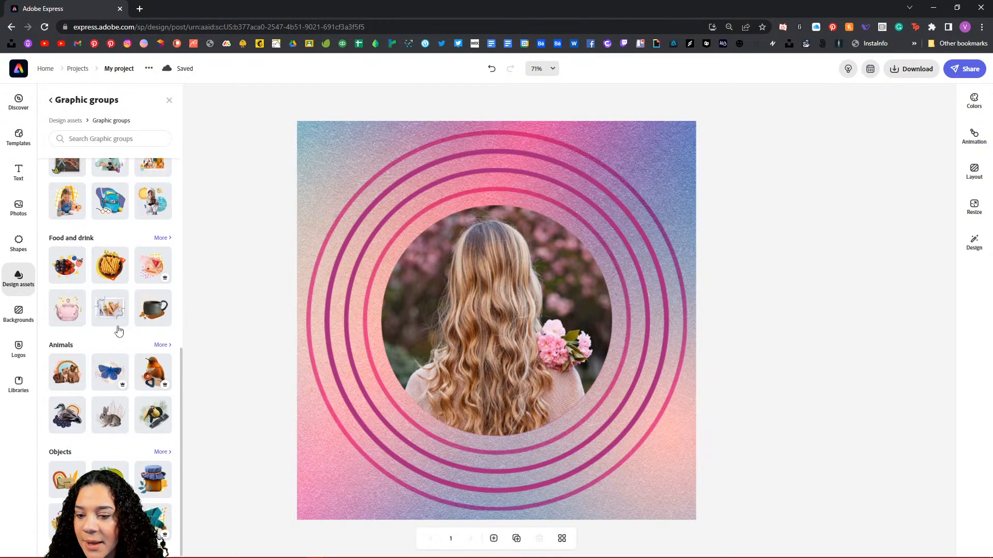
scroll(119, 331, up, 5)
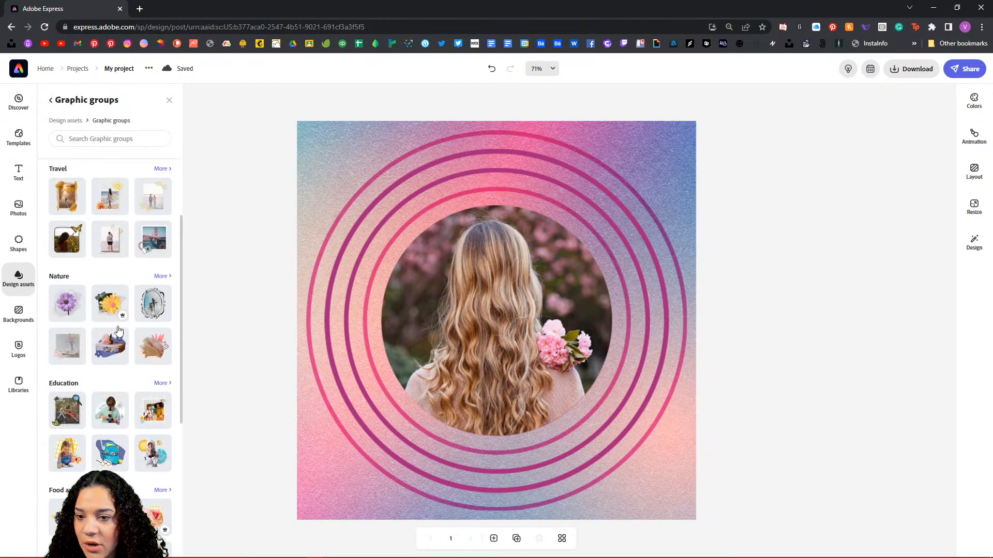
click(167, 285)
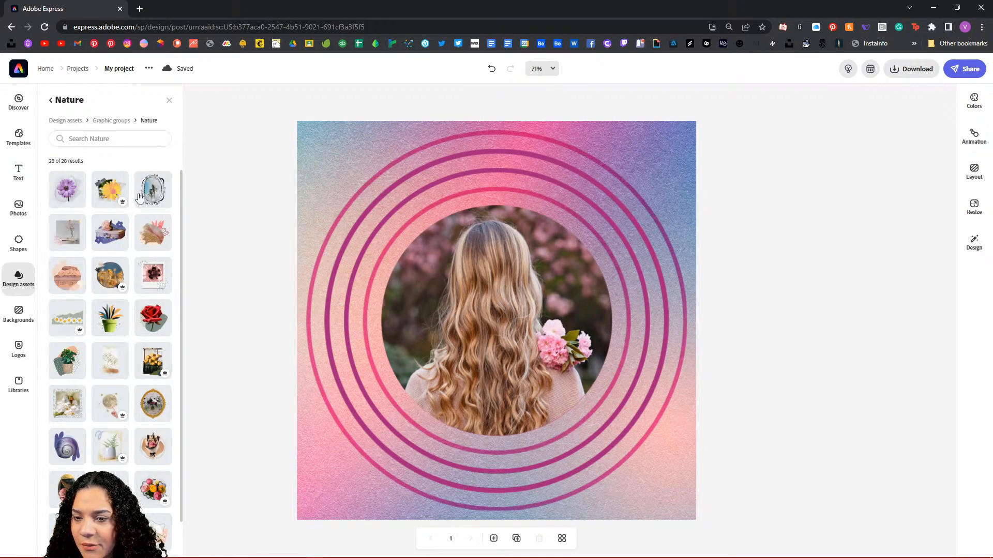
scroll(103, 244, down, 1)
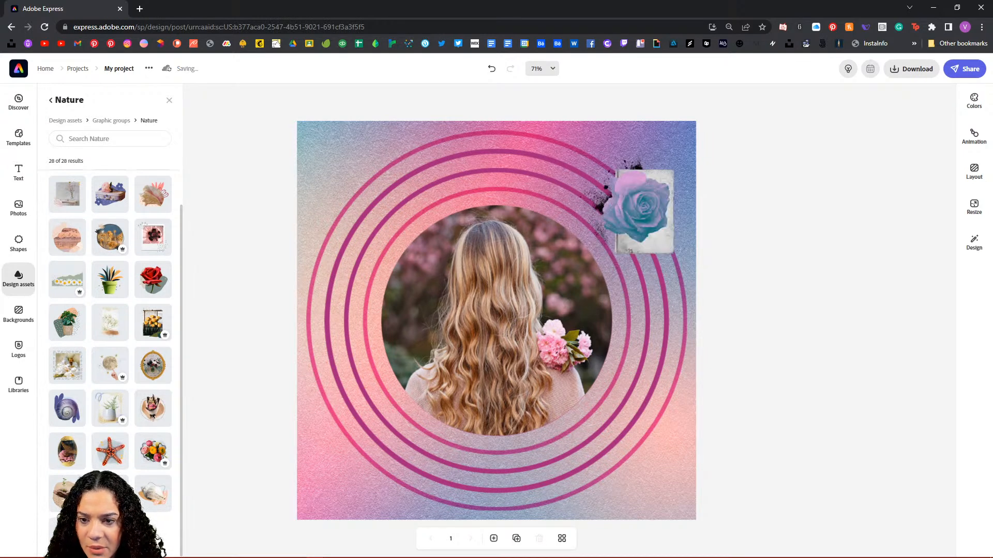
Step: Ungroup the rose graphic group and pull the blue rose away from its paper backing
click(610, 224)
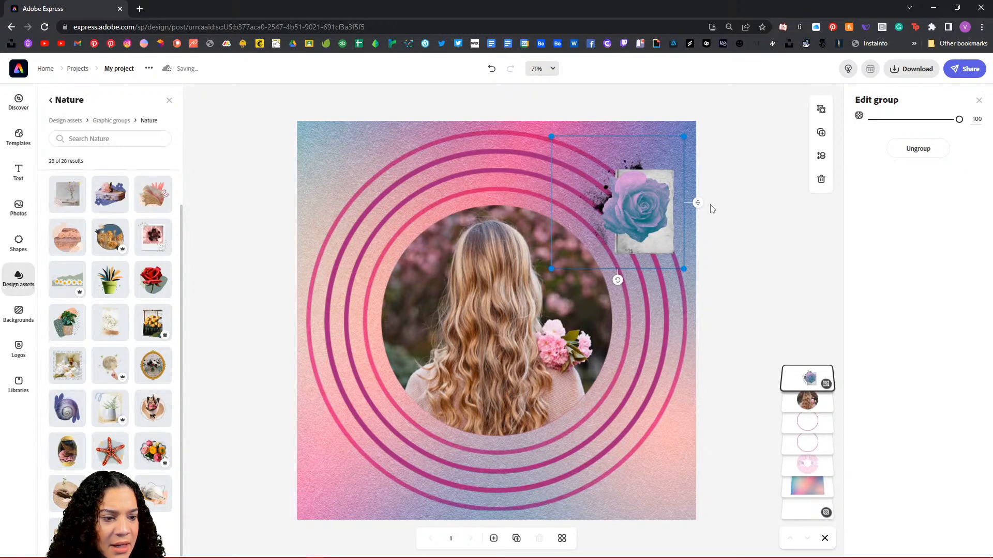
click(822, 110)
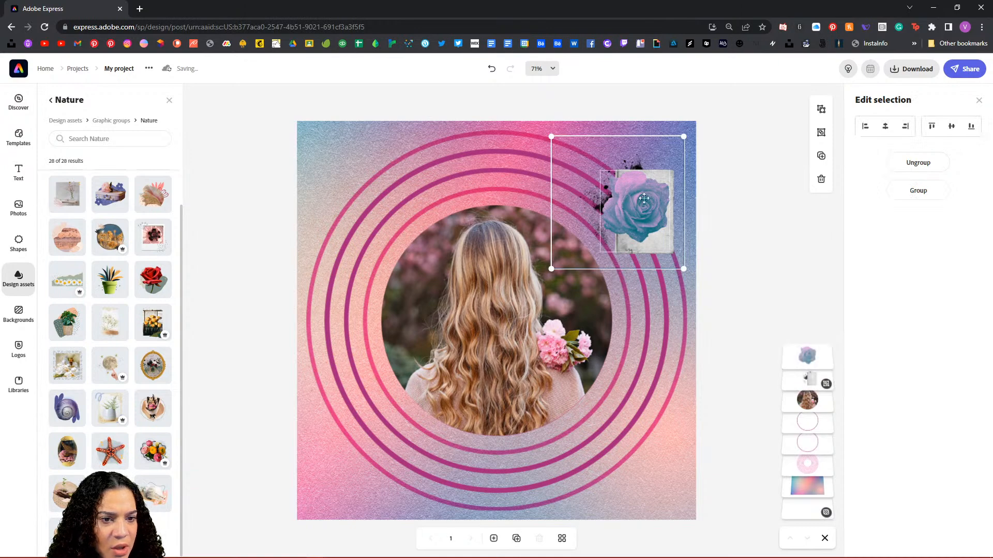
drag(639, 210, 608, 227)
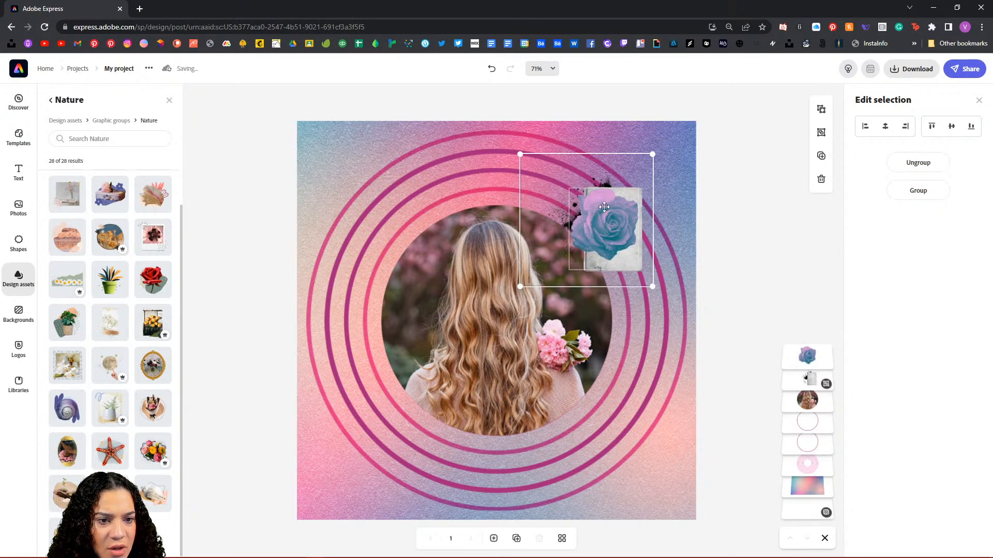
click(620, 228)
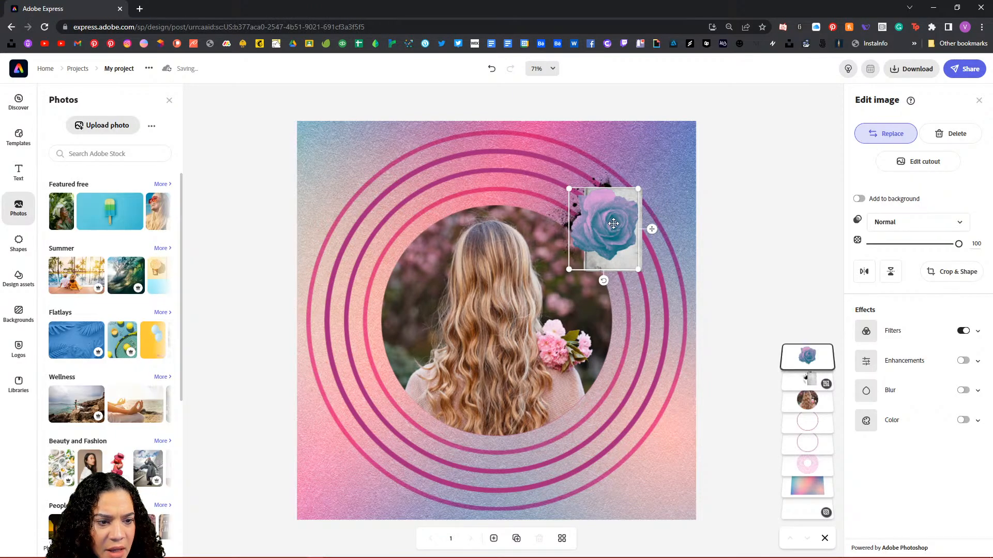
drag(500, 193, 500, 194)
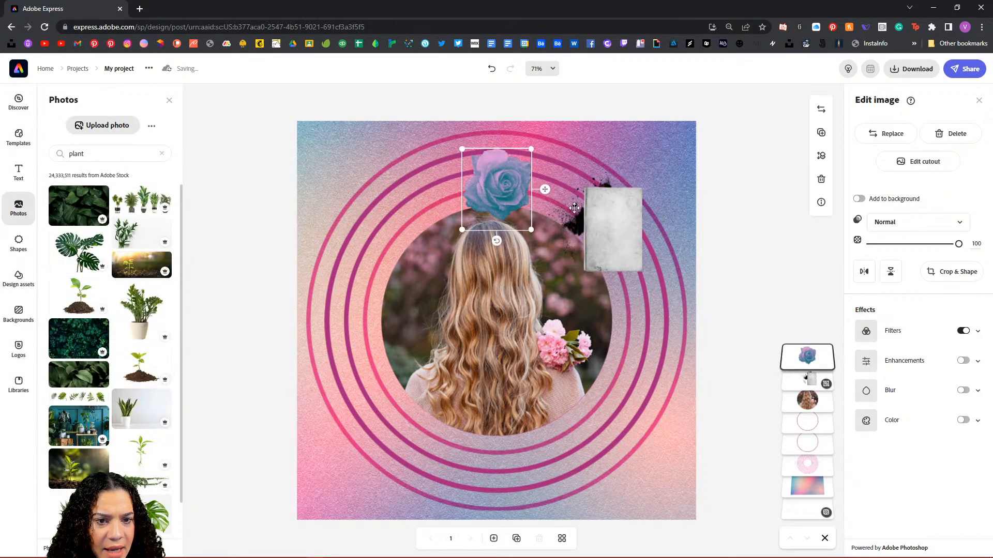
Step: Delete the grey paper and black splatter, and move the blue rose to the top-right corner
click(616, 227)
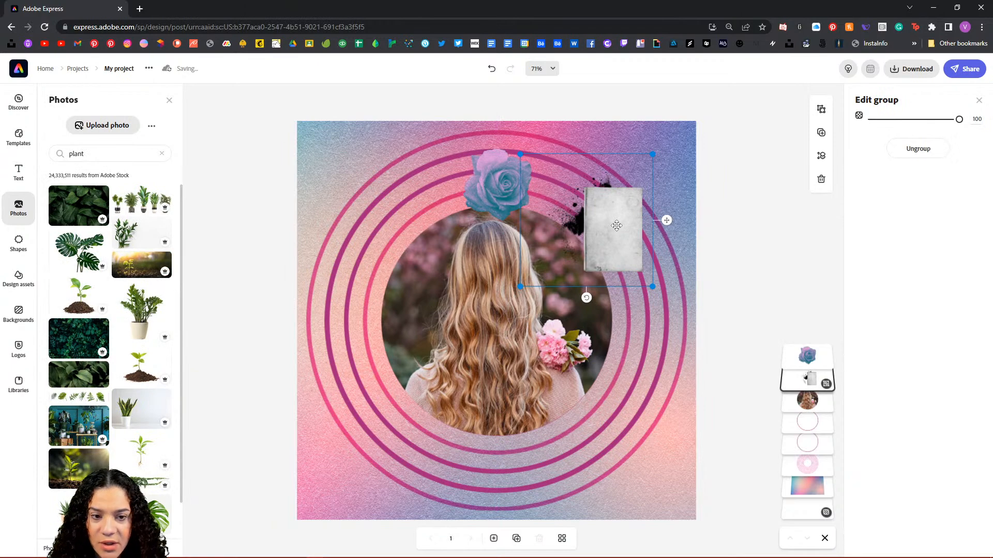
key(Escape)
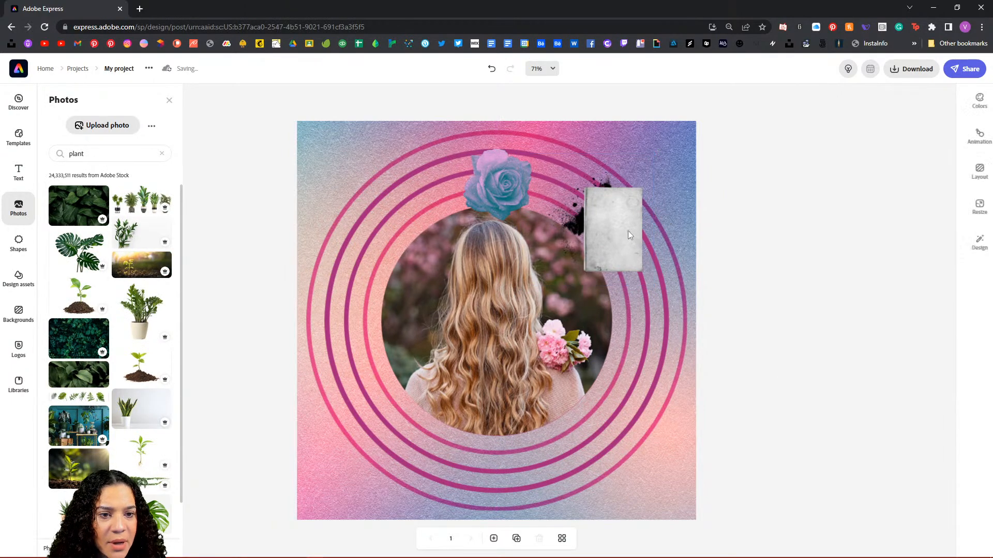
key(Delete)
click(505, 179)
drag(505, 179, 645, 183)
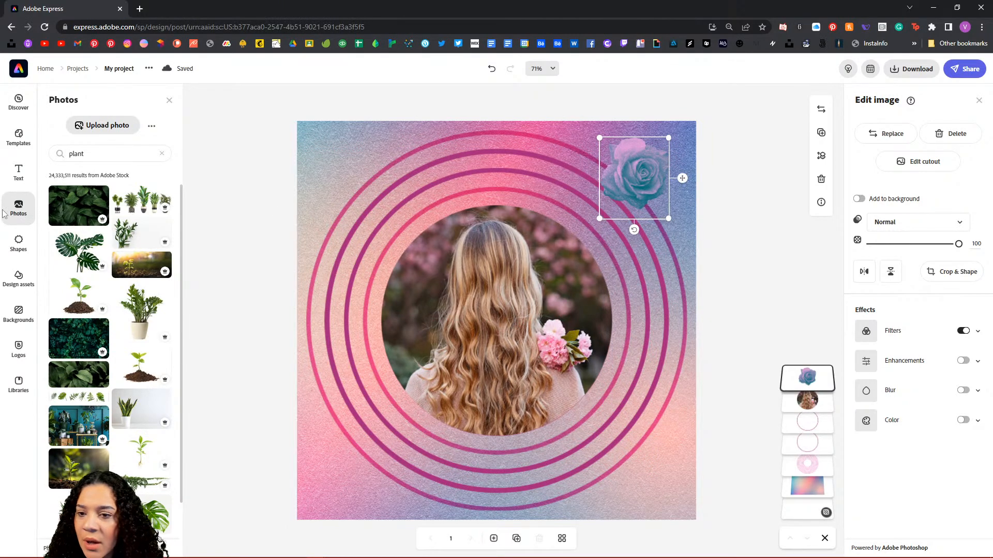
click(18, 278)
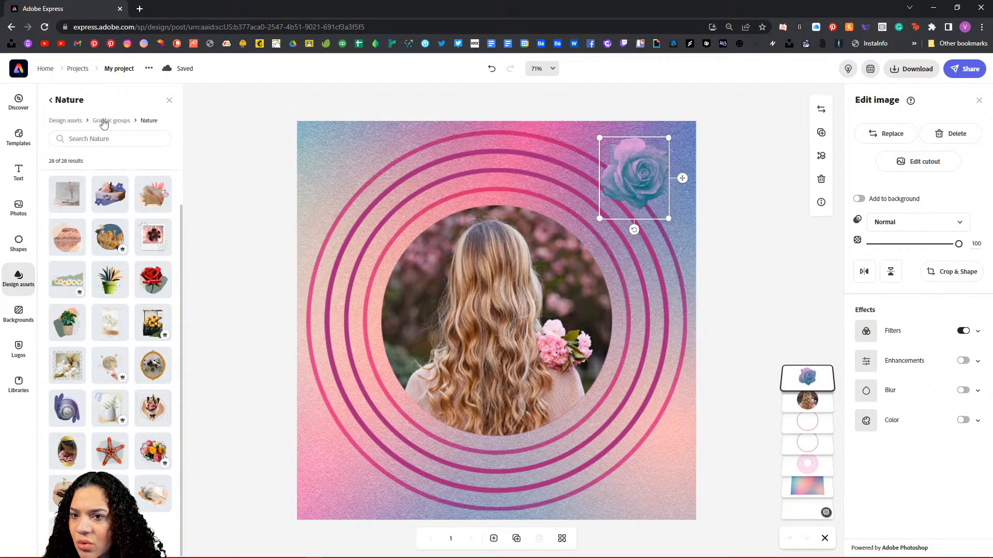
click(66, 120)
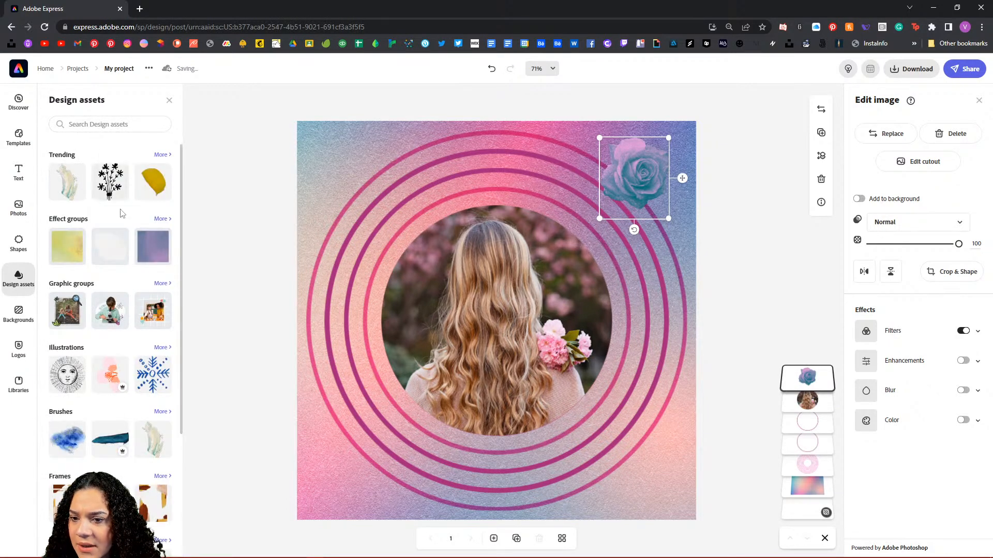
Step: Open the Trending design assets and scroll through the results toward the pink peony
click(162, 155)
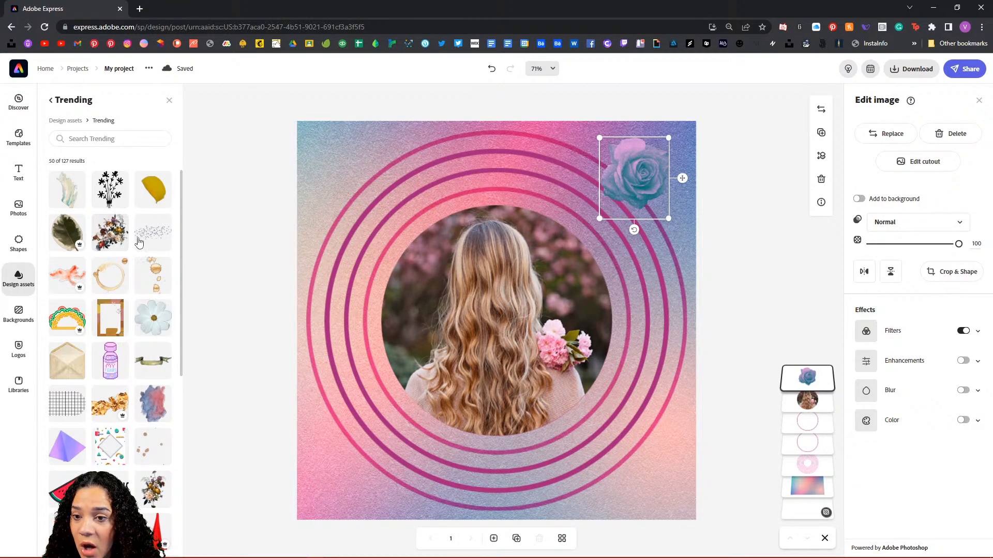
scroll(131, 256, down, 3)
scroll(130, 256, down, 12)
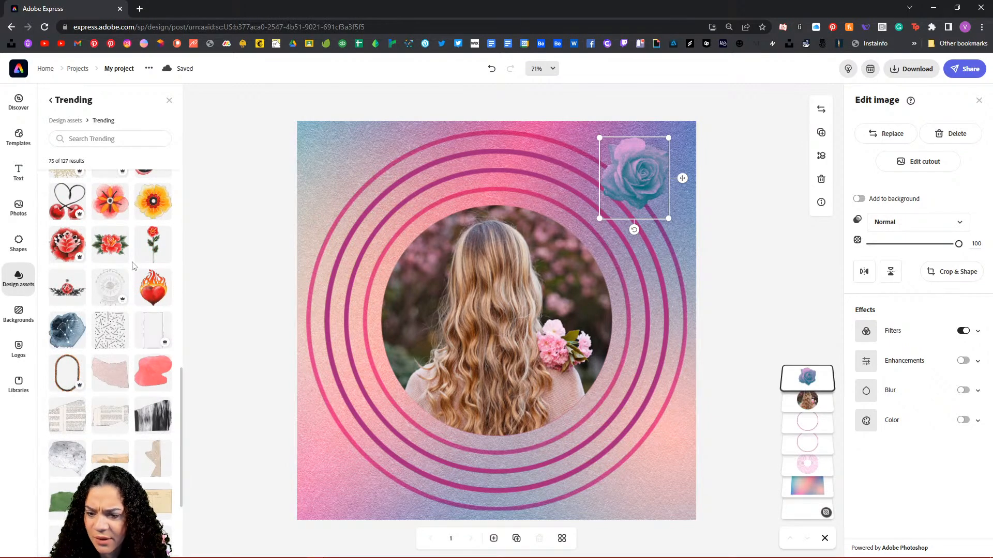
scroll(131, 274, up, 10)
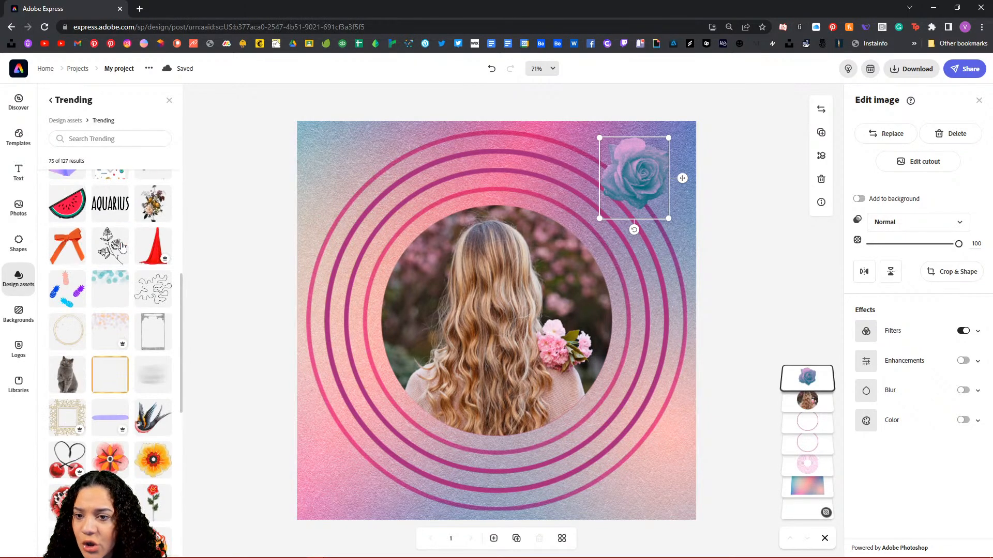
scroll(126, 286, down, 15)
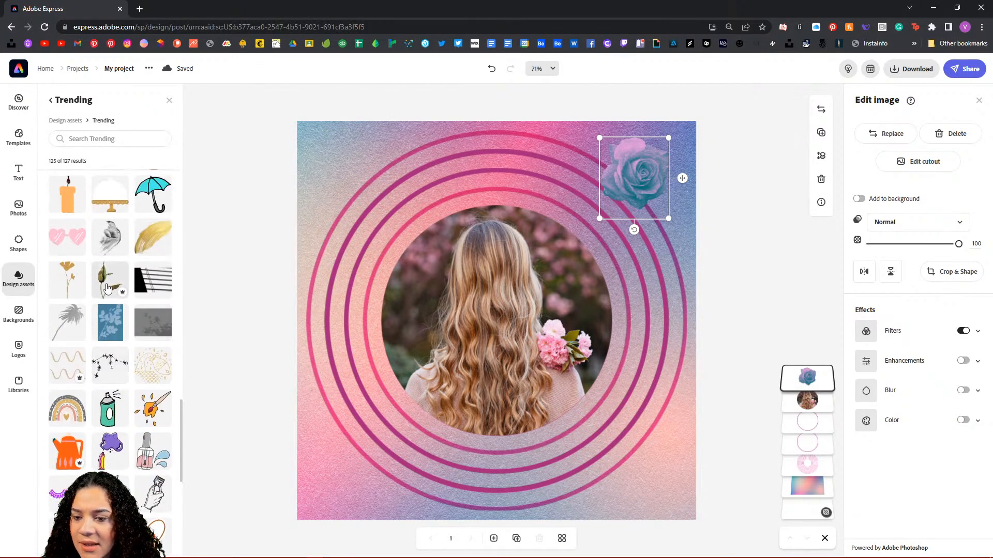
scroll(111, 282, down, 10)
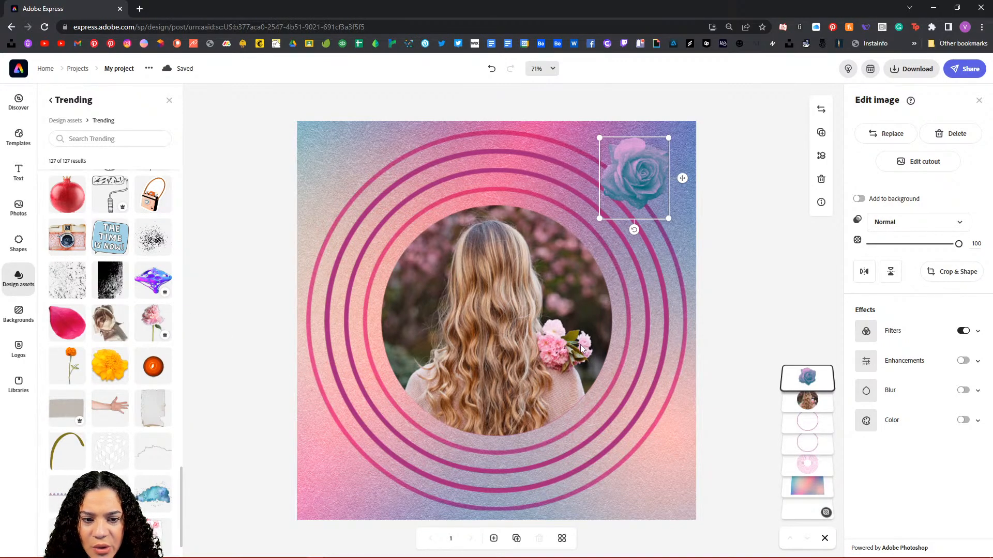
Step: Place the pink peony beside the blue rose and add the dark floral bouquet at lower left
drag(349, 177, 551, 178)
scroll(121, 261, up, 15)
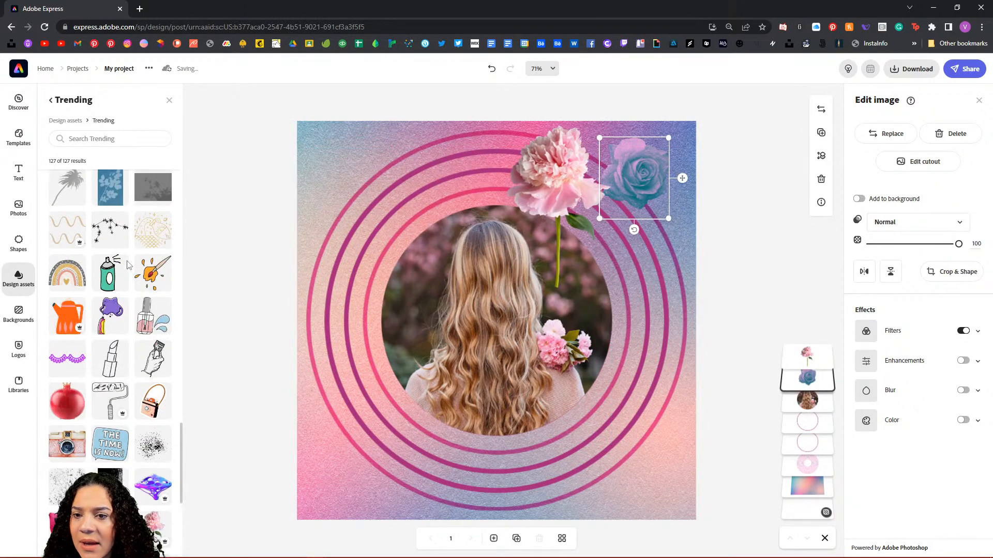
scroll(129, 265, up, 15)
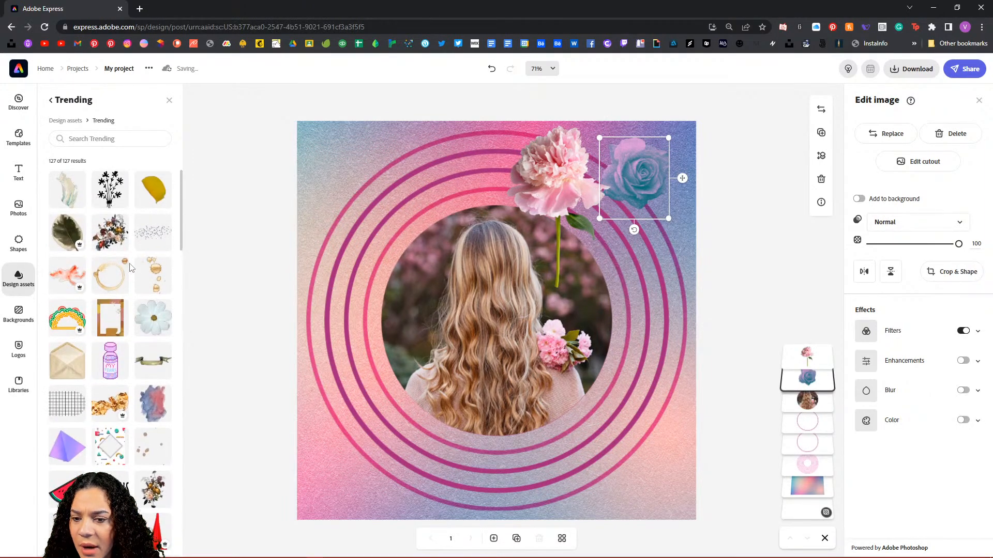
click(110, 231)
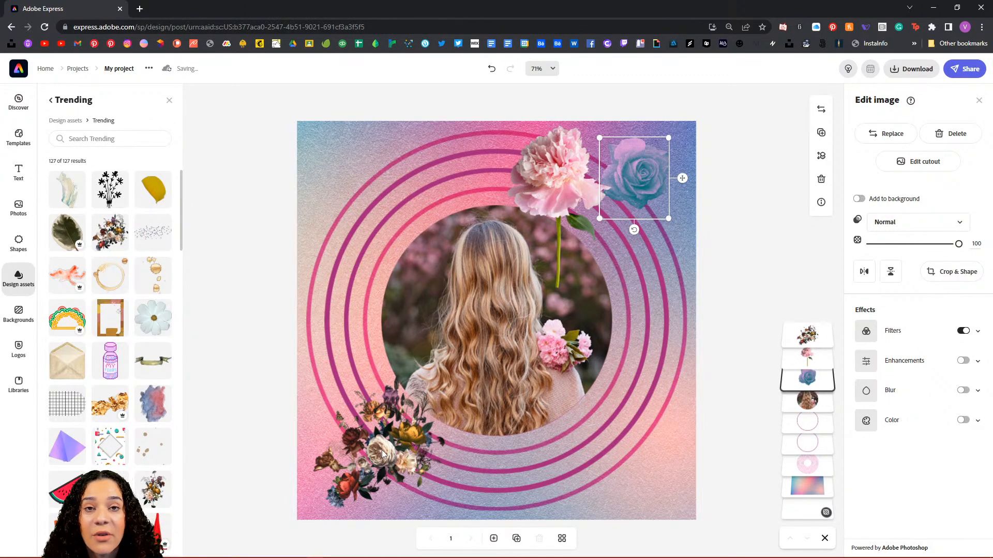
click(382, 455)
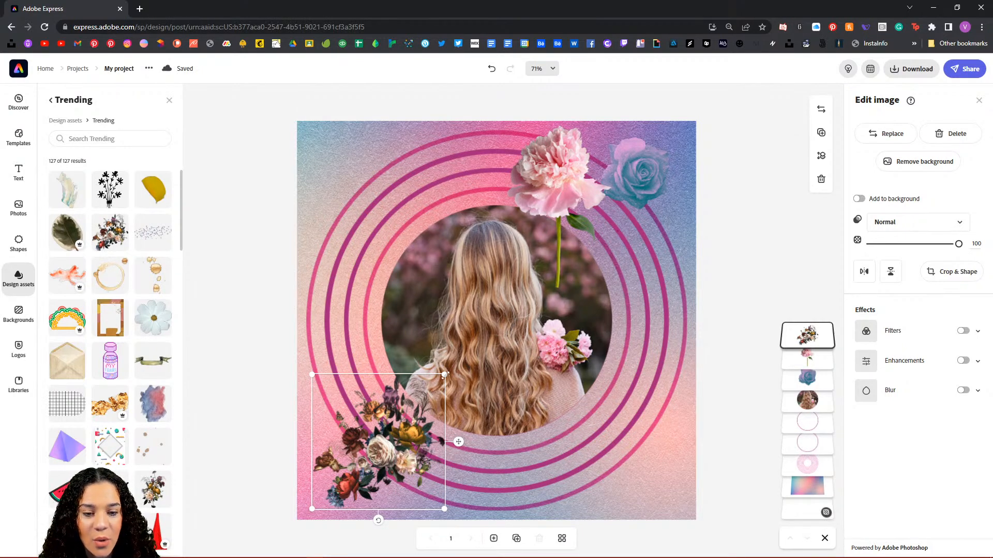
Step: Enlarge the dark bouquet to cover most of the poster and position it around the photo
drag(445, 374, 710, 220)
drag(515, 344, 519, 315)
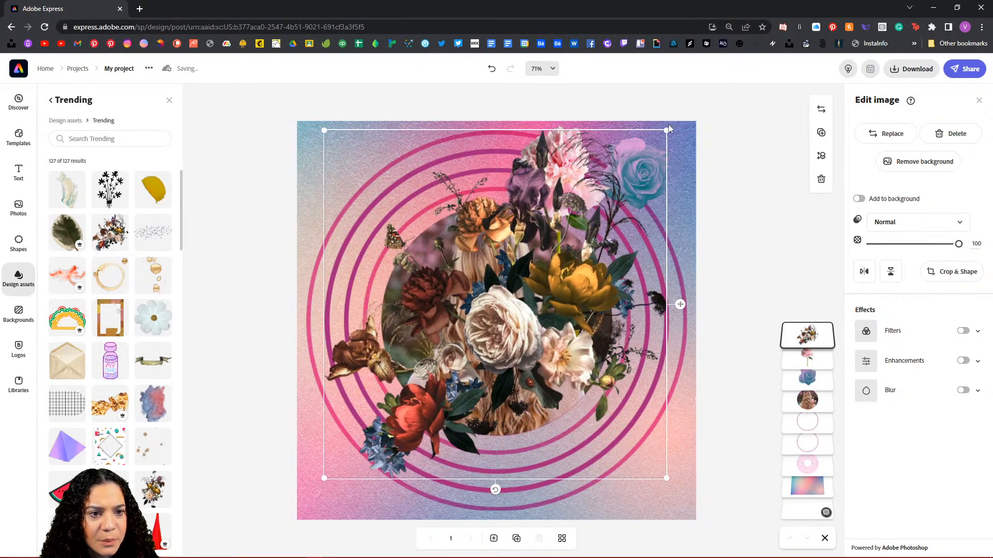
drag(671, 126, 696, 106)
drag(585, 226, 574, 239)
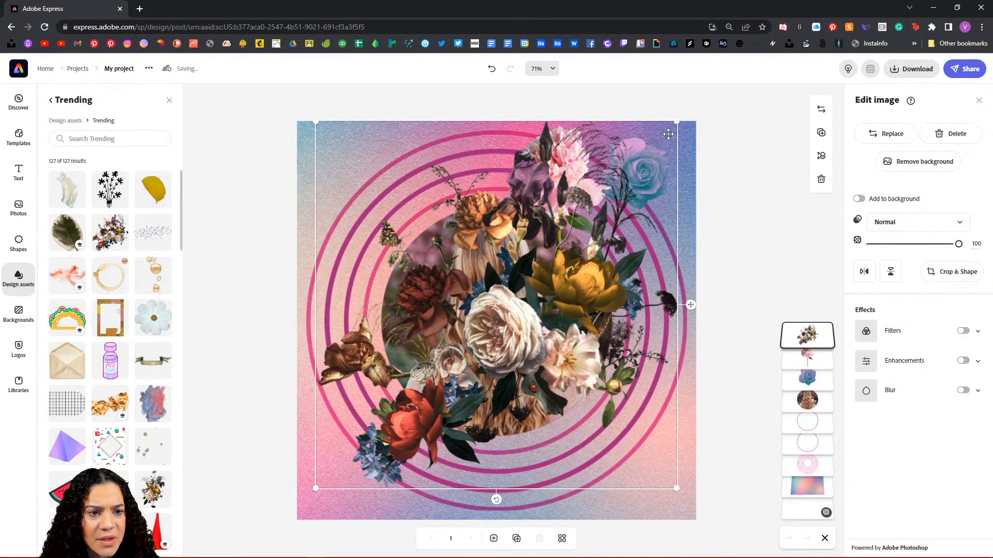
drag(678, 121, 687, 115)
drag(557, 286, 549, 288)
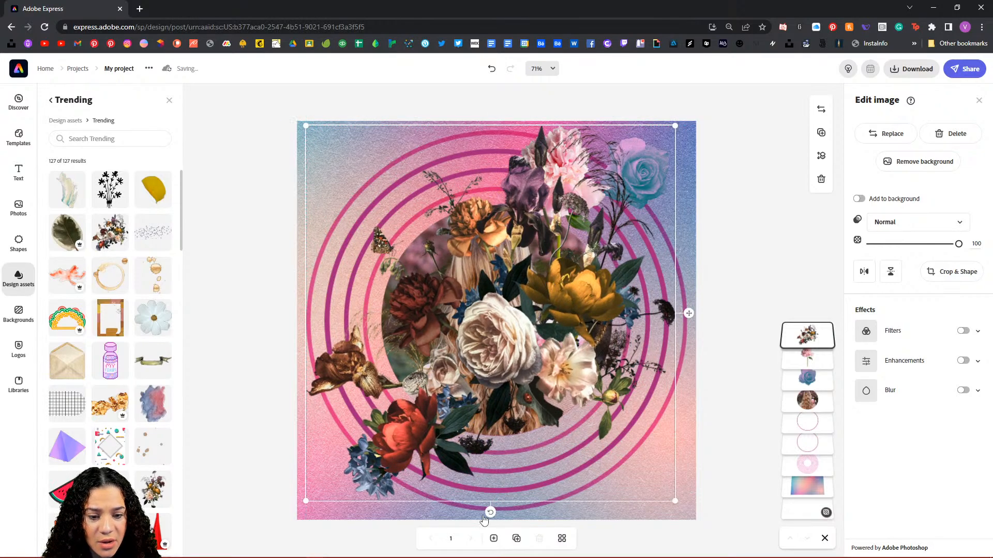
Step: Tilt the bouquet slightly clockwise, refine its size, and move it and the pink peony lower in the layers
drag(489, 514, 475, 512)
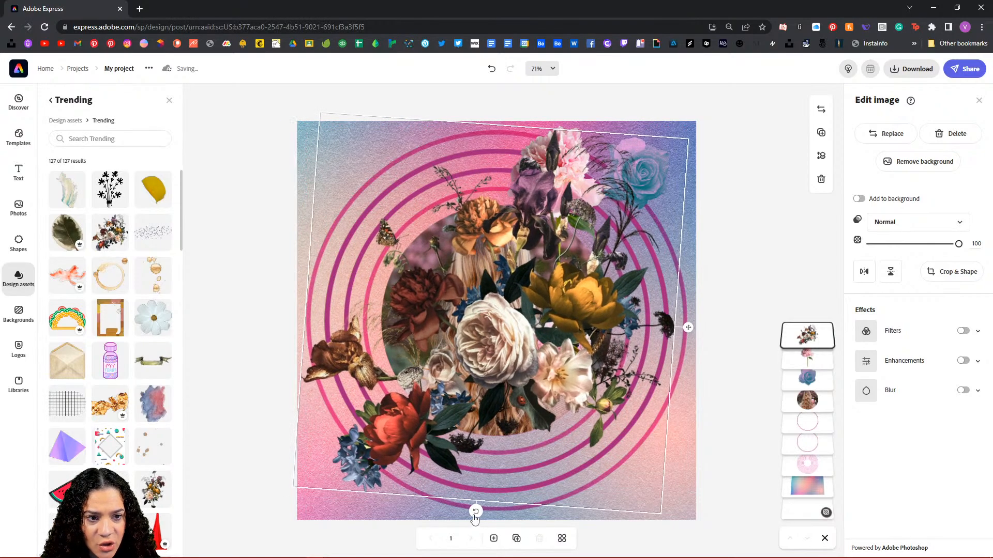
drag(522, 355, 534, 357)
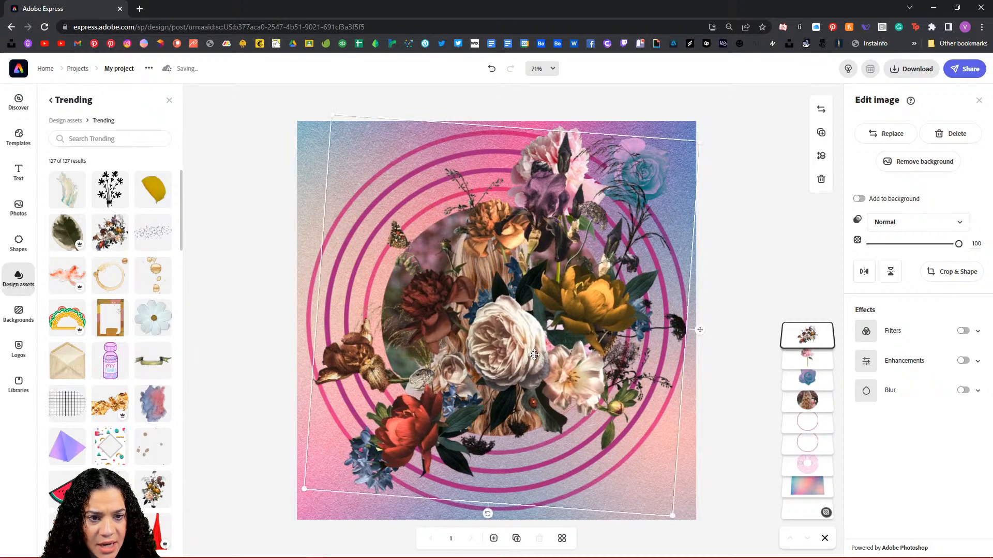
drag(697, 138, 712, 132)
drag(606, 238, 596, 242)
drag(816, 336, 827, 445)
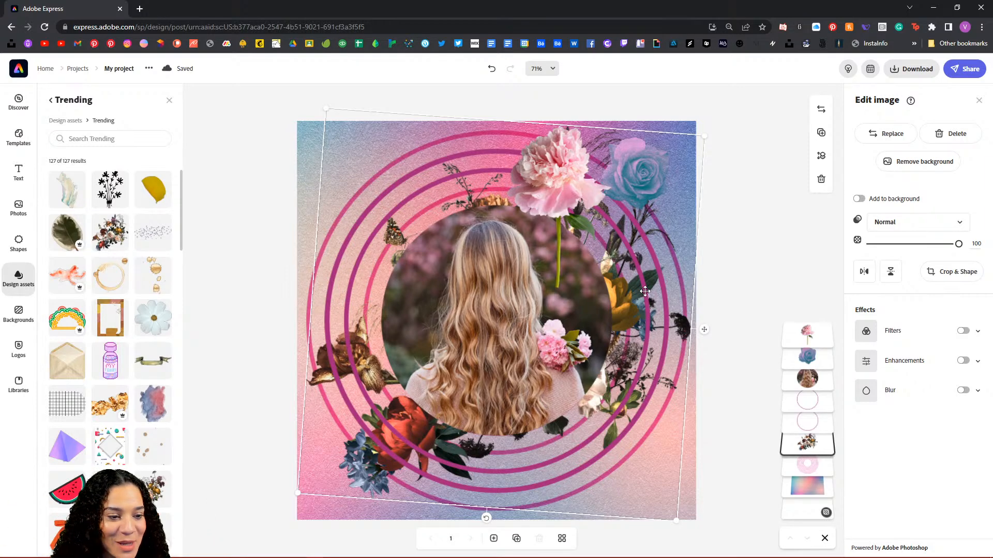
drag(804, 339, 812, 405)
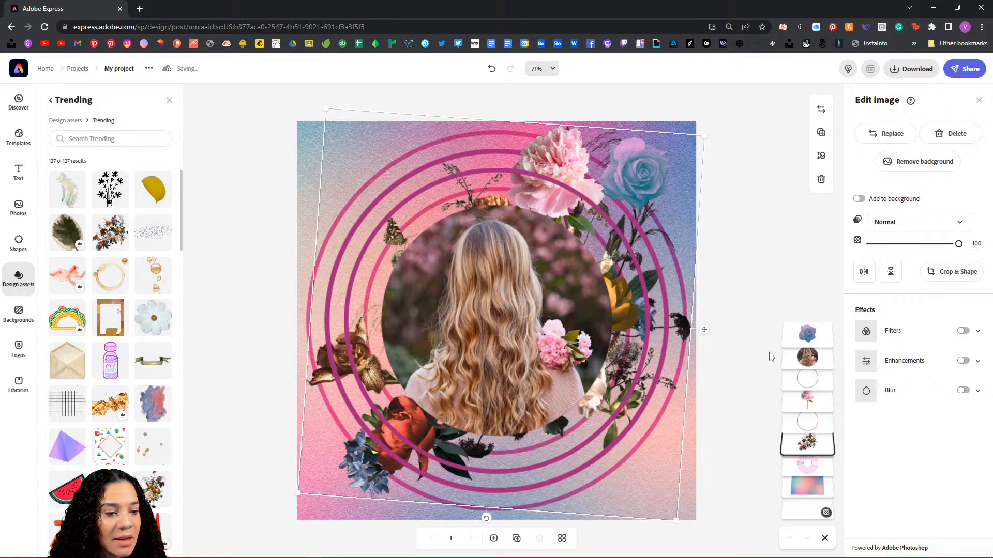
Step: Move the pink peony to the upper-left of the round portrait
click(581, 163)
drag(582, 163, 411, 203)
drag(410, 341, 440, 343)
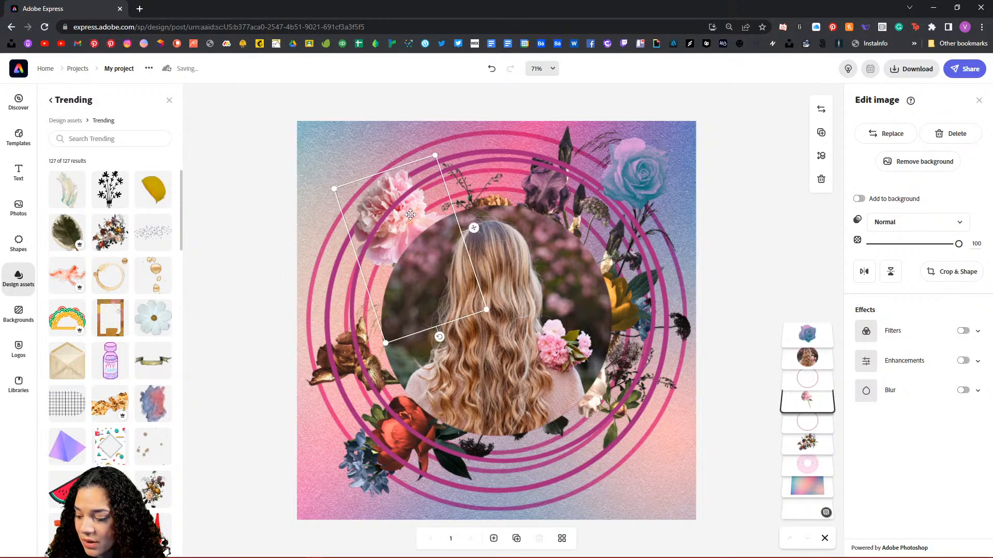
key(ctrl+z)
drag(385, 187, 383, 173)
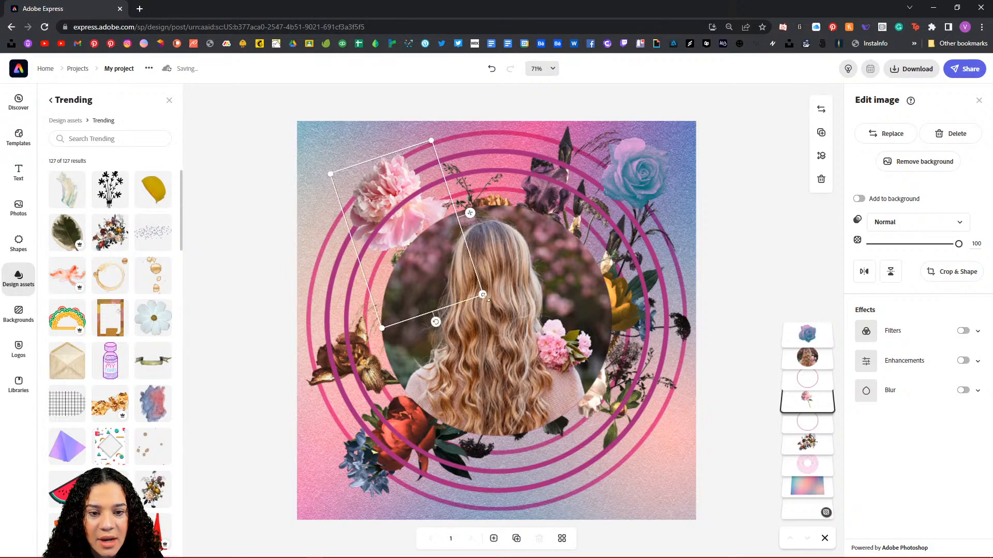
drag(483, 295, 492, 303)
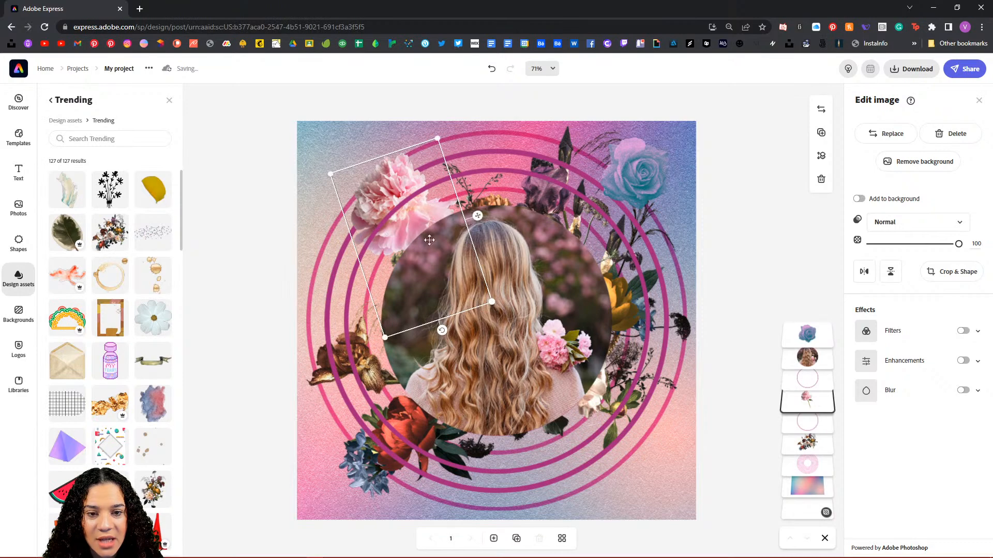
key(ctrl+z)
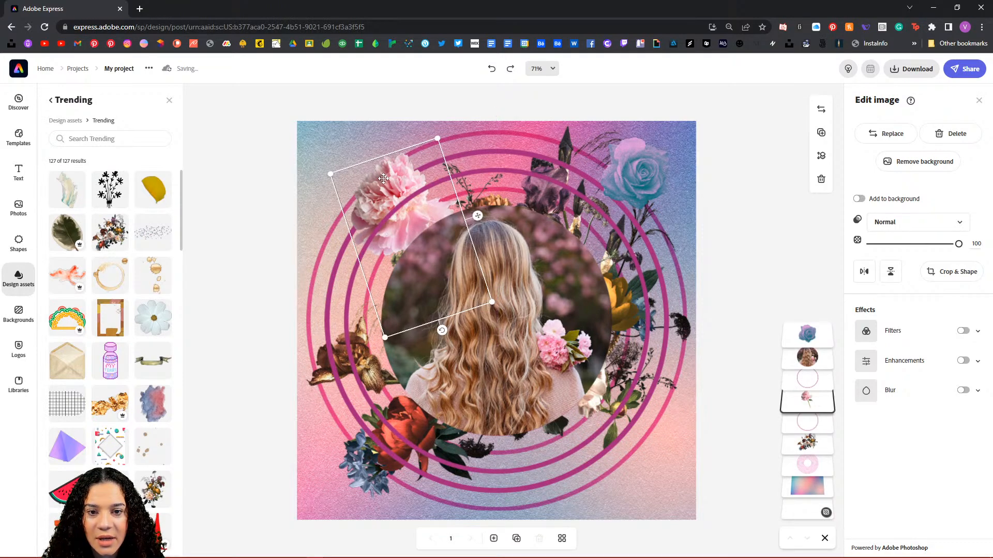
drag(388, 179, 384, 182)
Step: Enlarge the blue rose, place it at the portrait's lower right, and send it down the layer stack
click(635, 172)
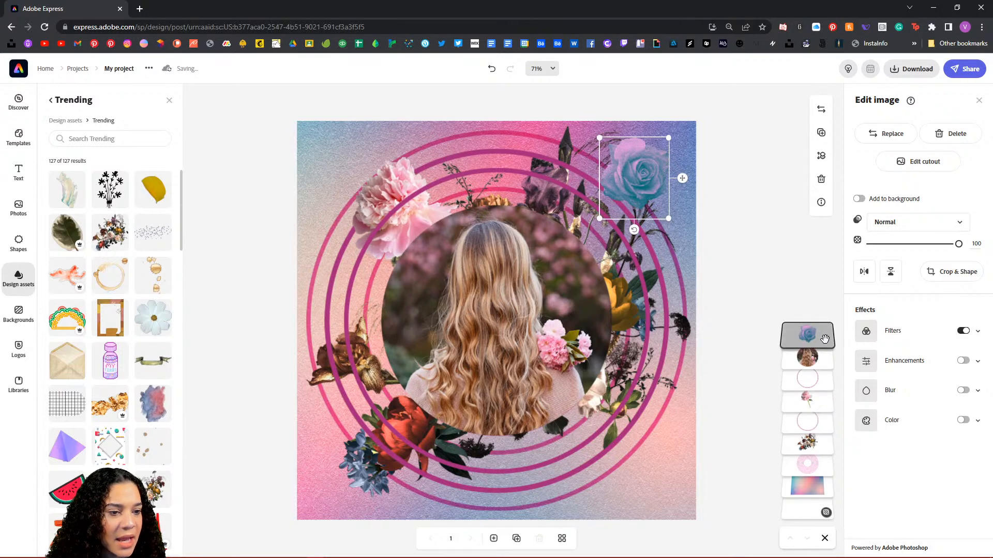
drag(819, 335, 813, 363)
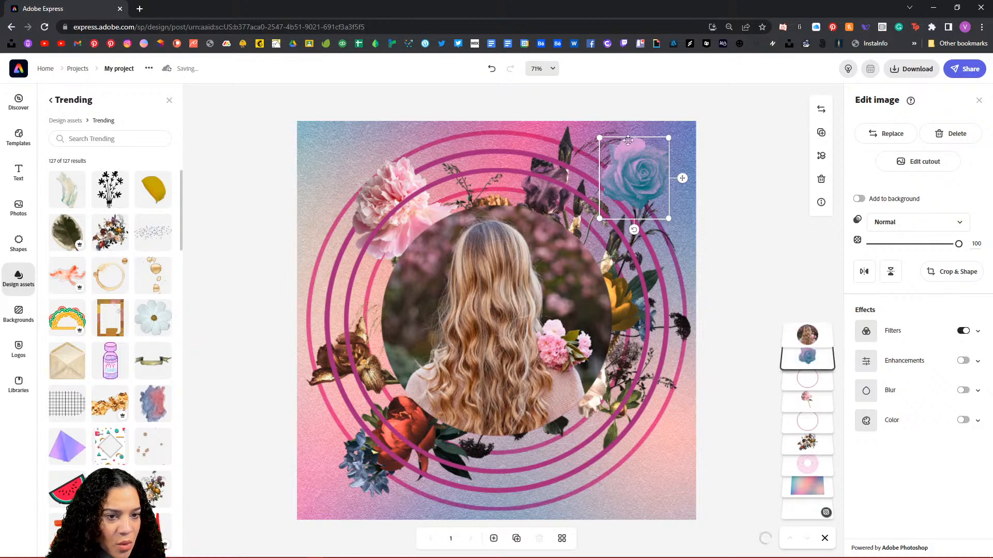
drag(600, 218, 520, 312)
drag(621, 214, 622, 402)
drag(820, 354, 823, 465)
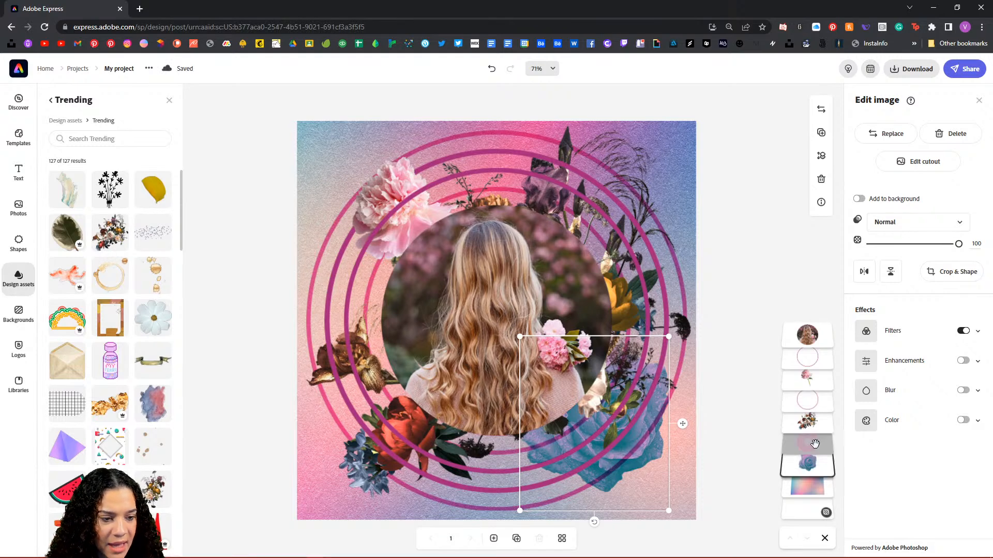
Step: Restack the layers so the pink flower is above the blue rose, and the rose above the pink circle
mouse_move(811, 380)
mouse_down()
mouse_move(810, 449)
mouse_move(813, 381)
mouse_up()
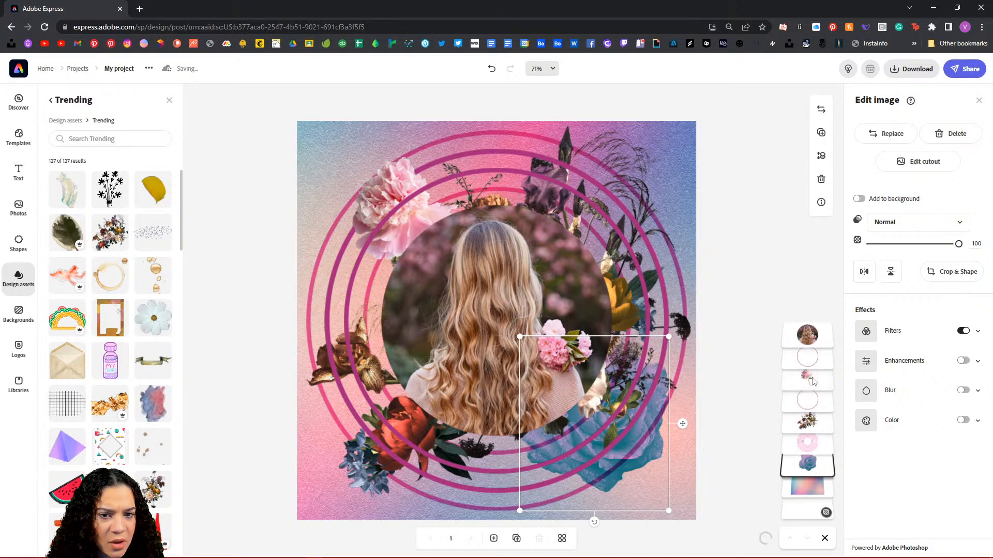
drag(815, 470, 814, 443)
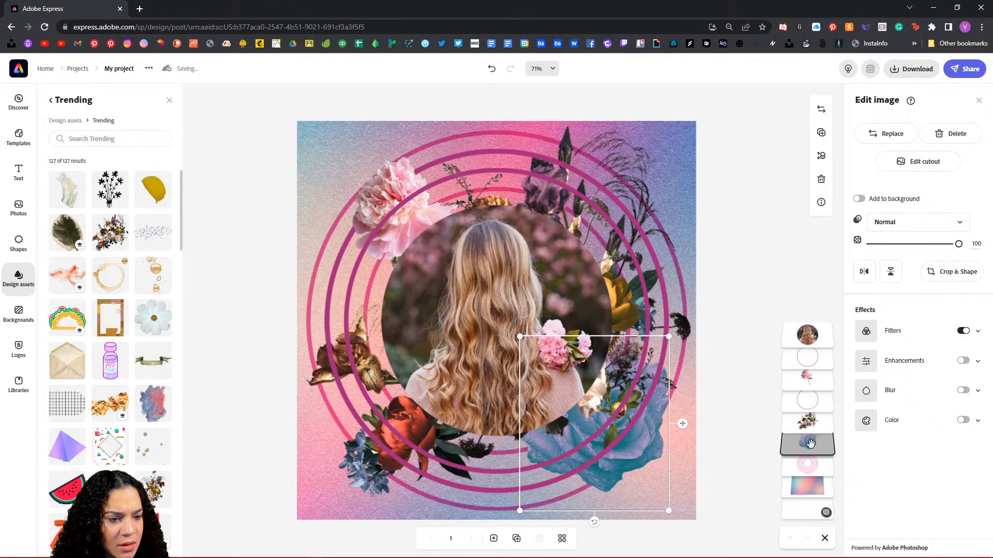
click(727, 257)
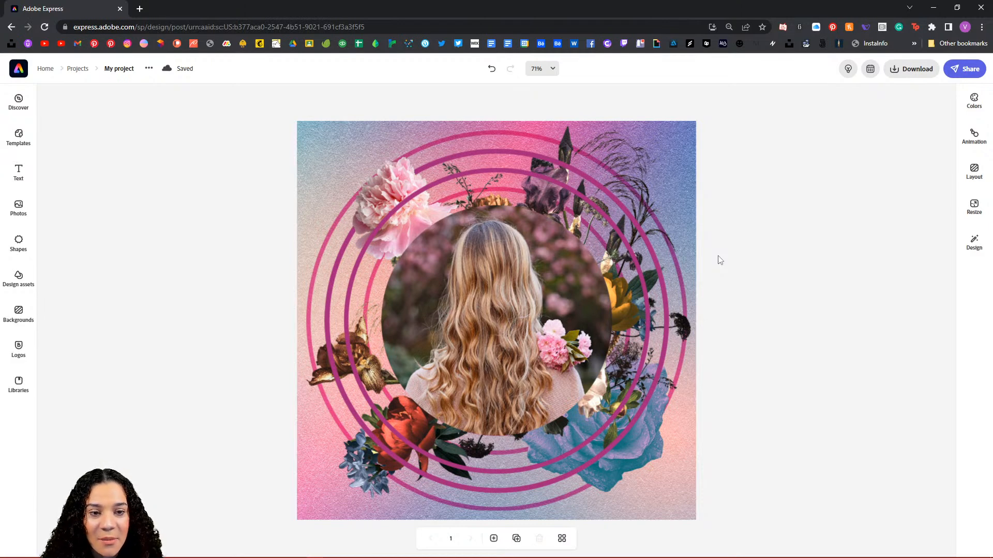
click(686, 201)
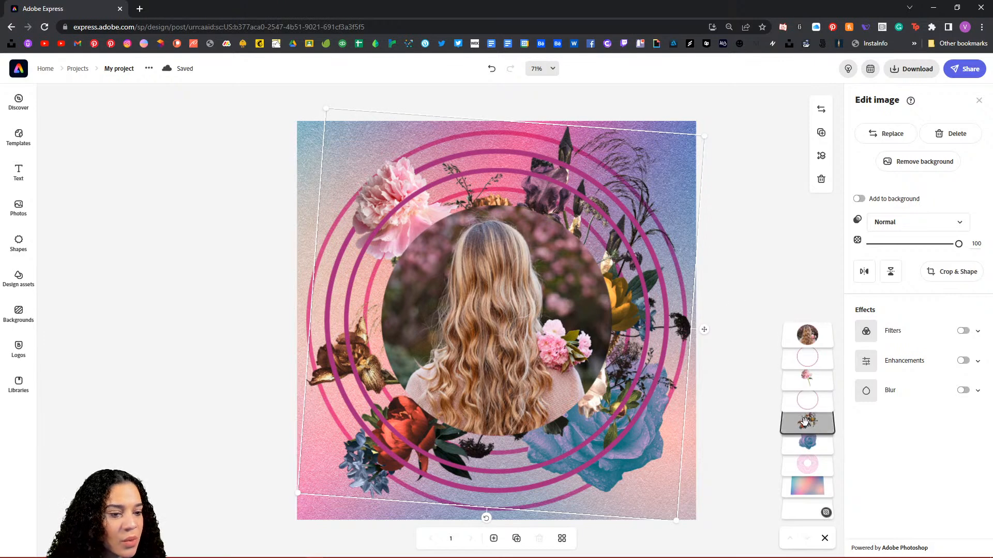
Step: Apply a Duotone filter to the bouquet, with shadows sampled from the blue rose and darkened to teal
click(963, 333)
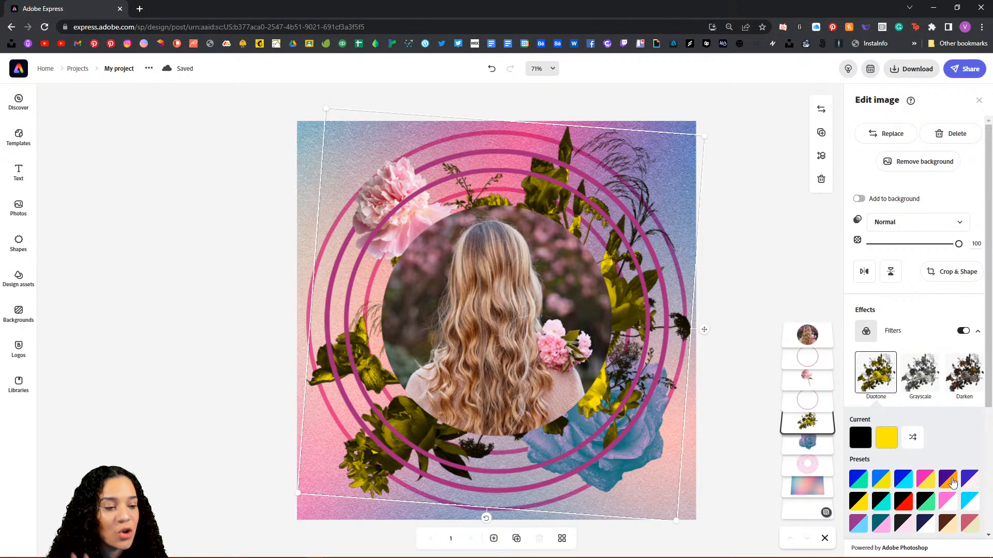
scroll(953, 482, down, 1)
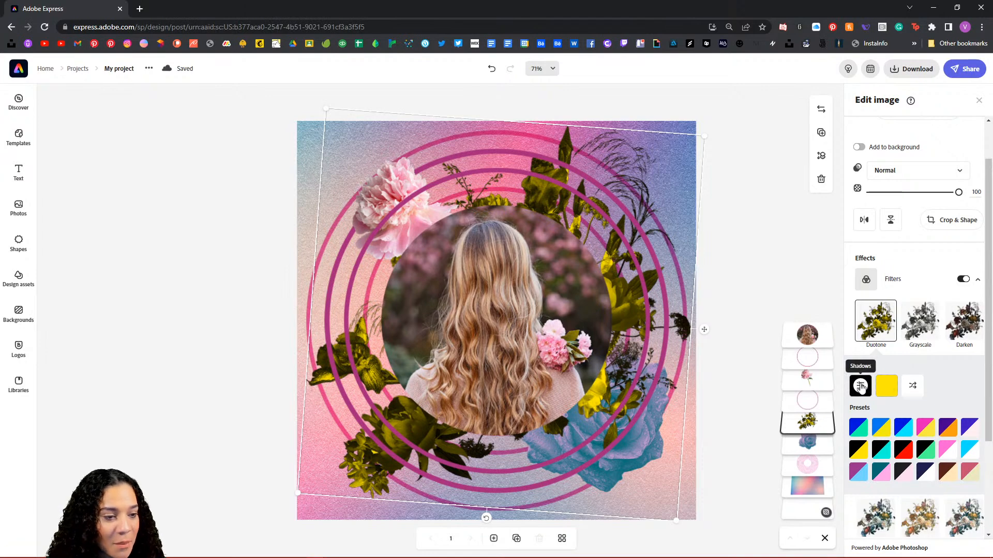
click(861, 387)
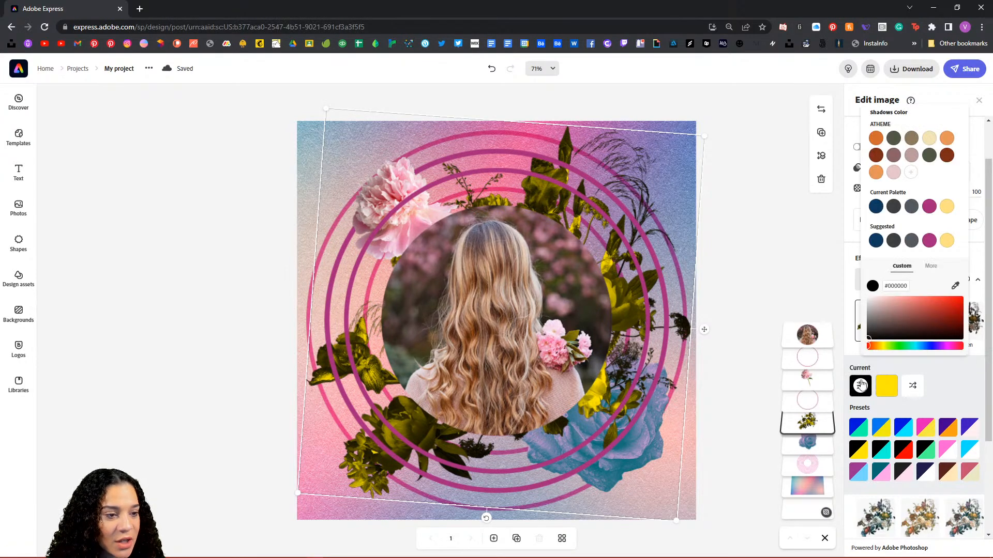
click(957, 288)
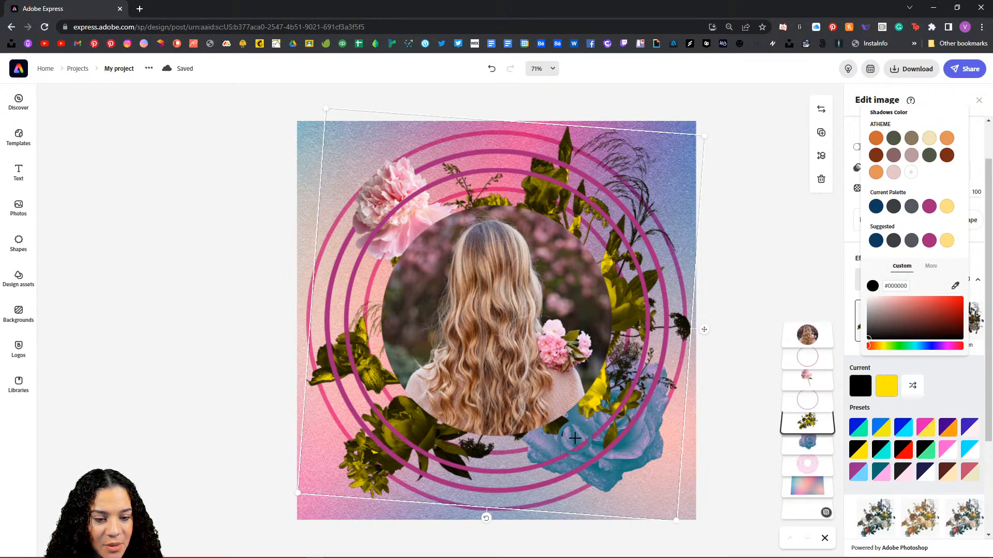
click(574, 438)
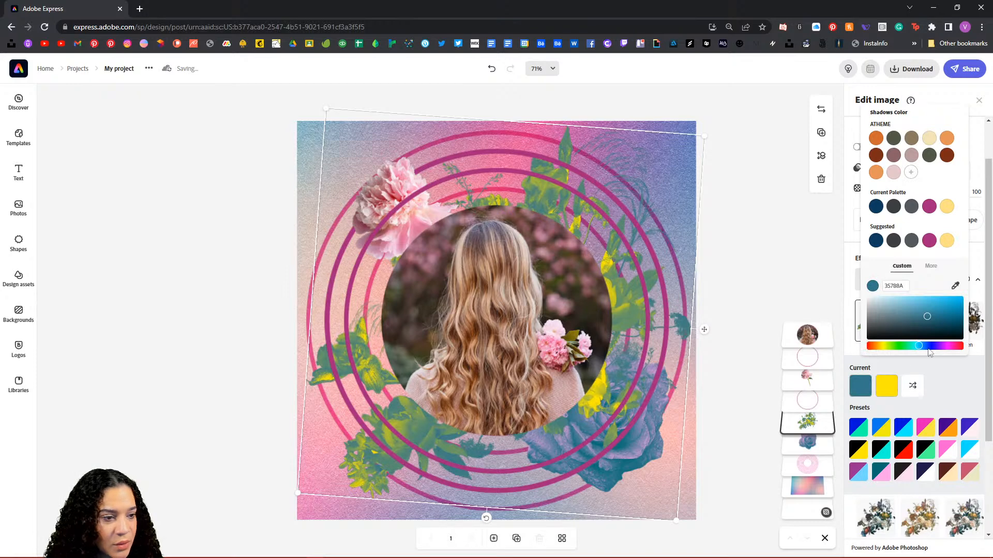
drag(931, 321, 952, 329)
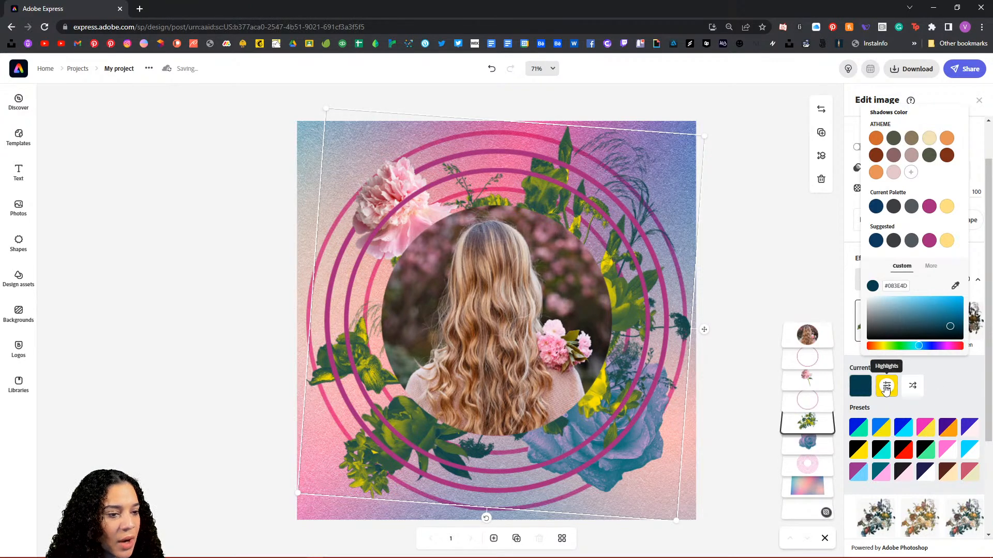
Step: Set the duotone highlights to the peony's pink, strengthened, and the shadows to dark teal #0E5D73
click(886, 387)
click(956, 287)
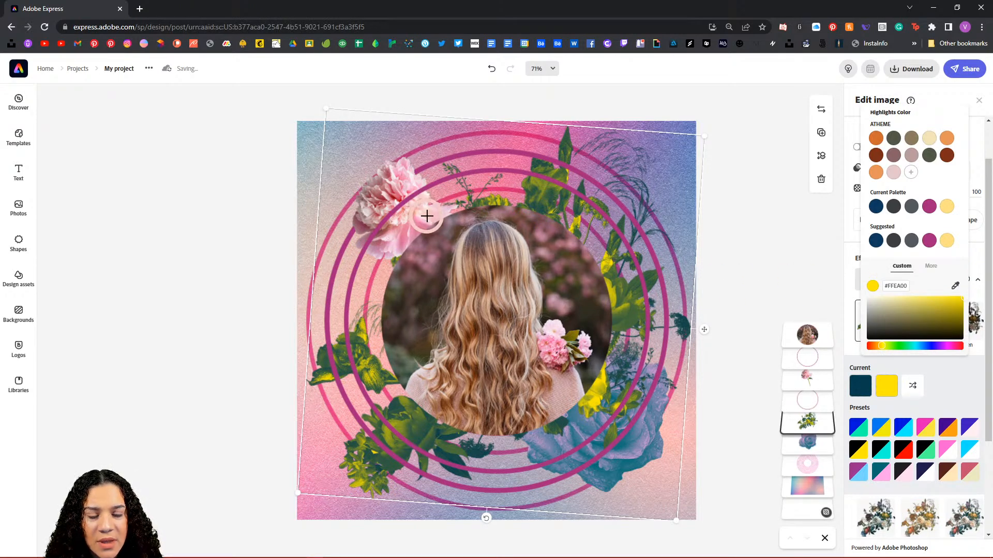
click(438, 216)
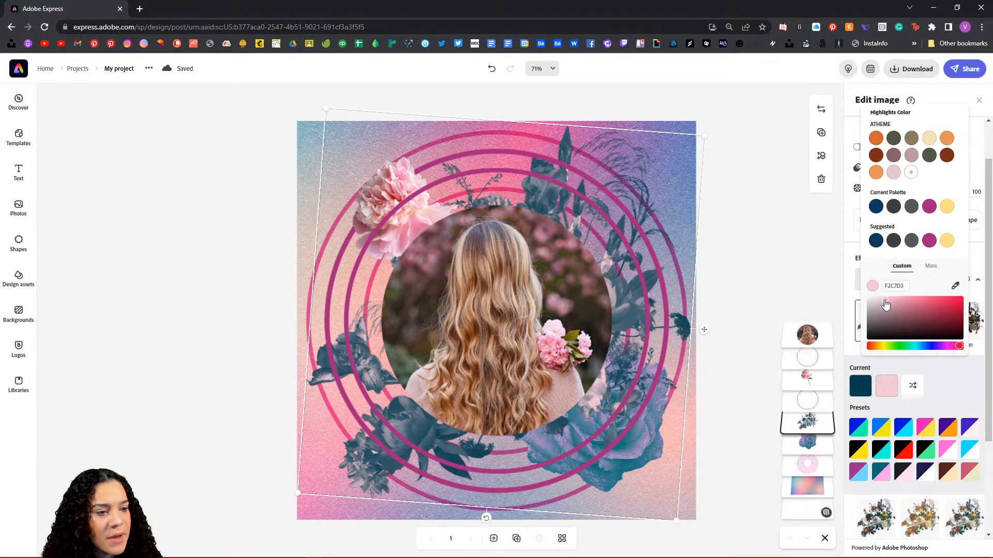
mouse_move(885, 301)
mouse_down()
mouse_move(910, 299)
mouse_move(881, 299)
mouse_up()
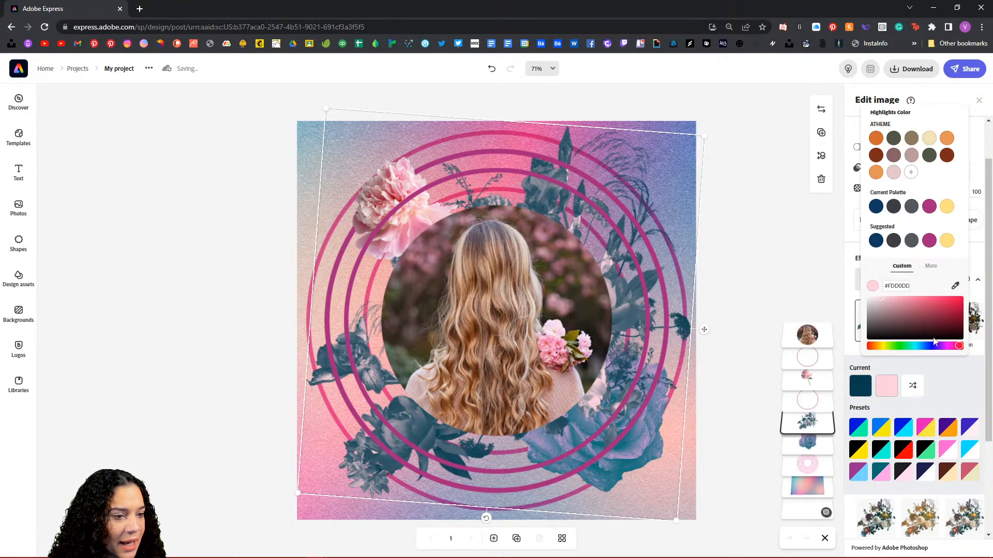
click(861, 386)
drag(949, 325, 953, 319)
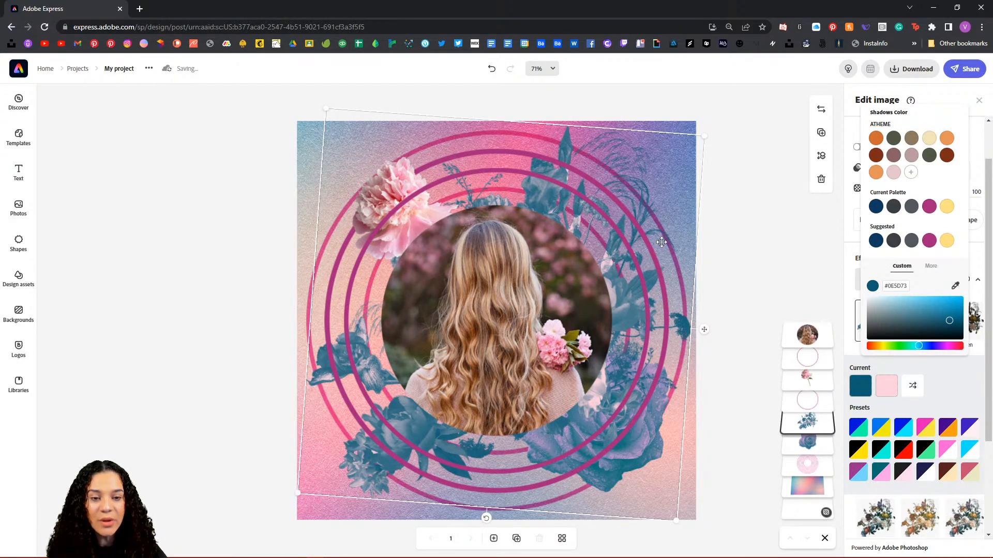
click(960, 386)
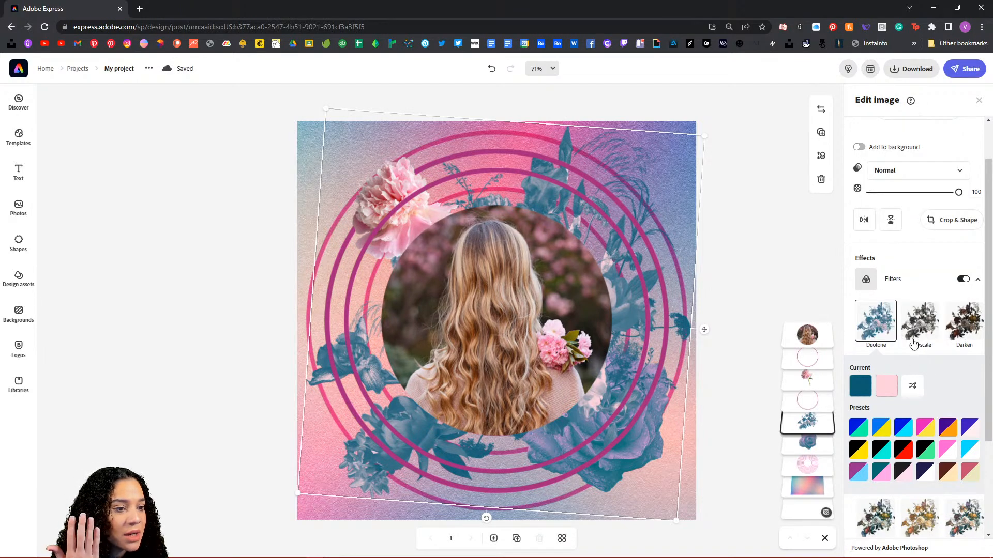
Step: Apply a Duotone filter to the peony, with shadows sampled from the leaves' blue
click(811, 379)
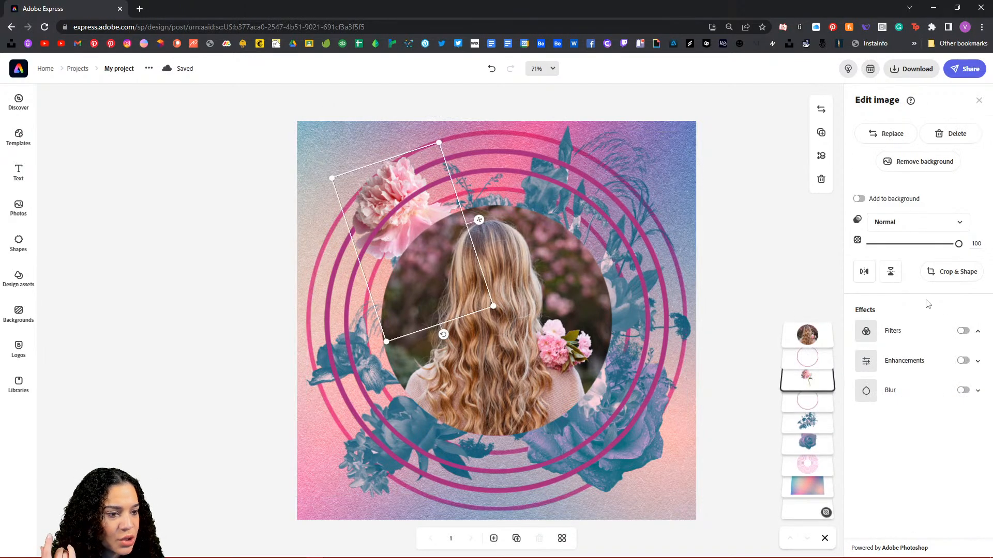
click(962, 331)
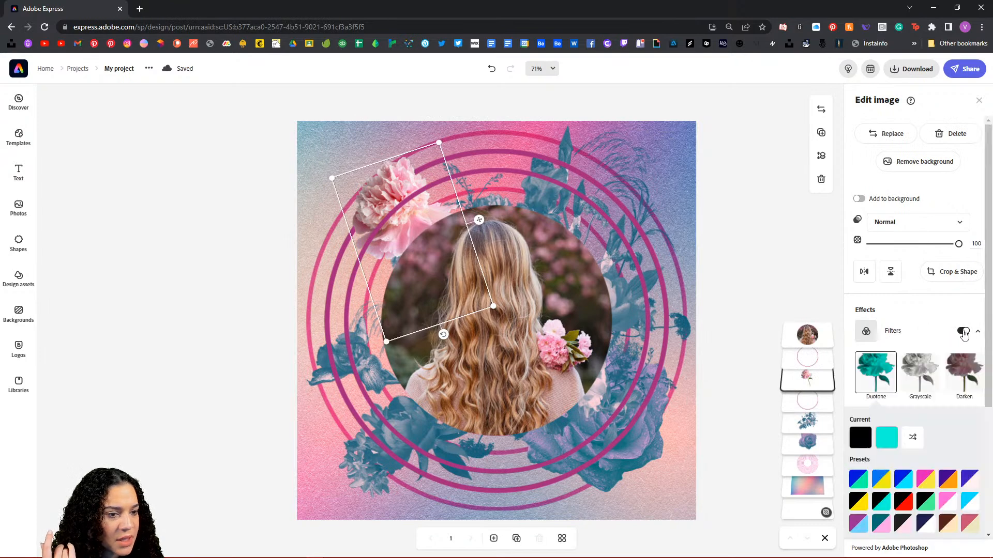
click(860, 438)
click(955, 339)
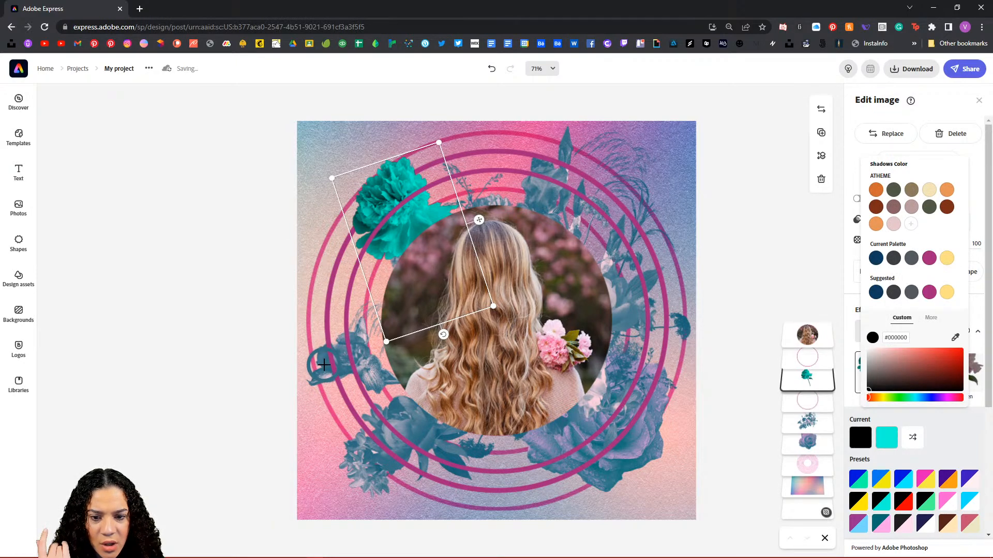
click(324, 365)
click(886, 437)
Step: Set the peony's duotone highlights to the sampled pink flower colour, slightly strengthened
click(886, 437)
click(955, 337)
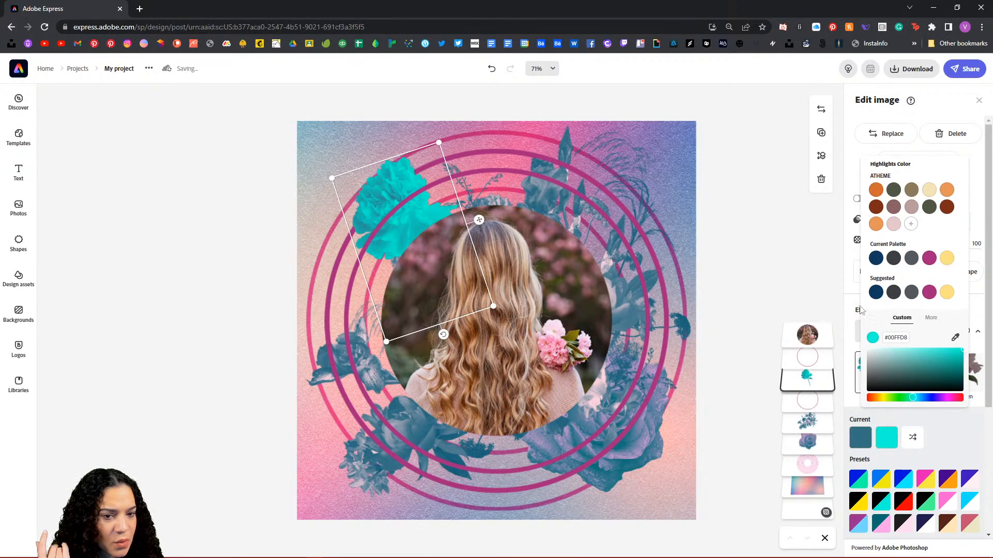
click(557, 331)
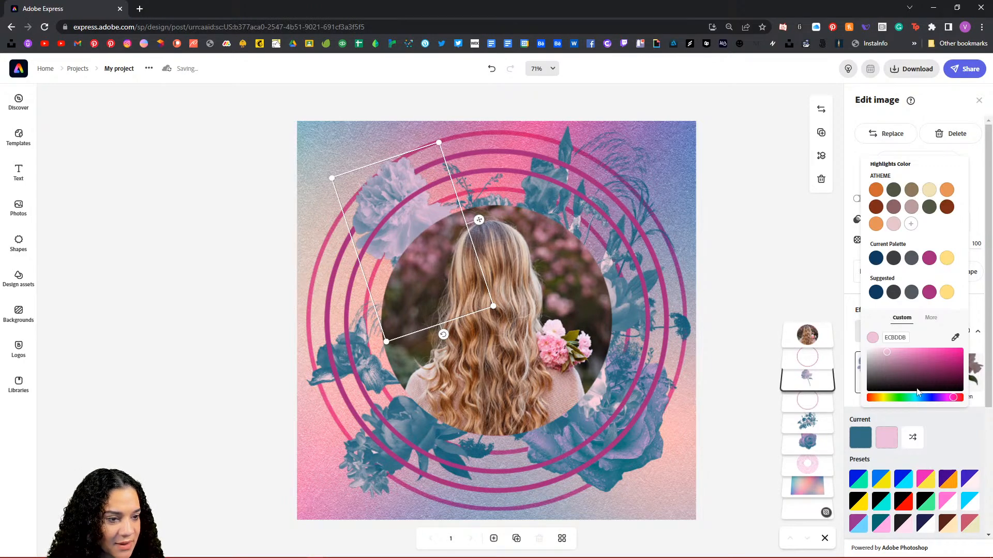
click(892, 352)
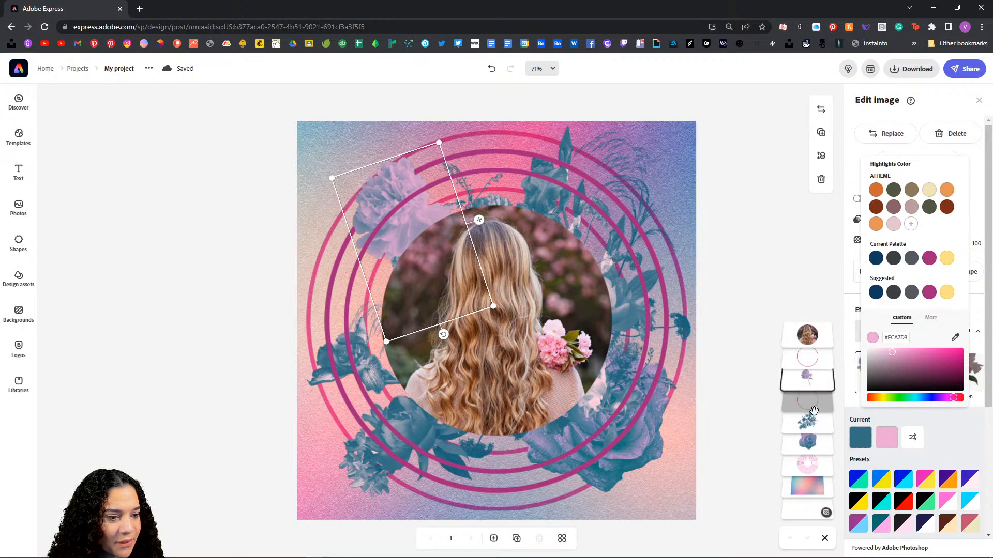
click(808, 422)
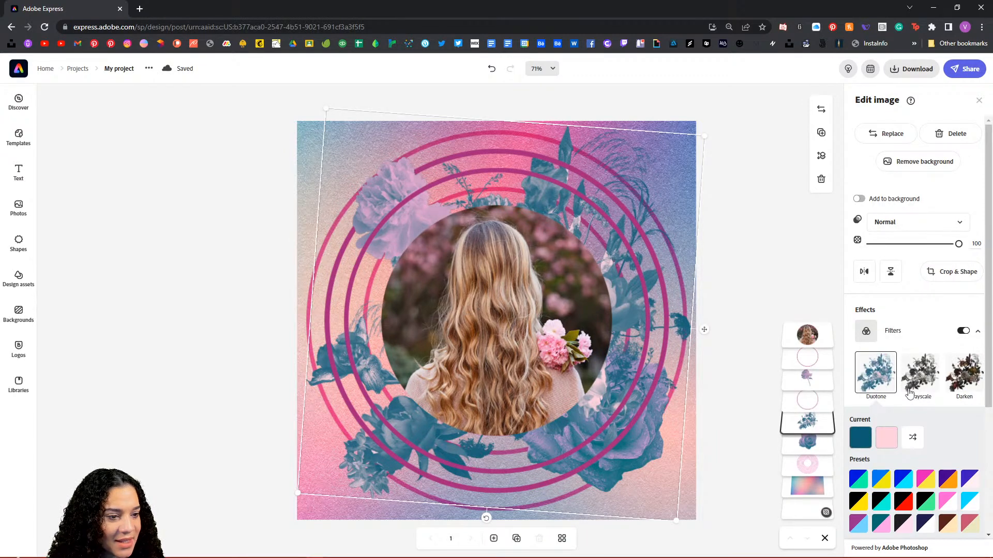
Step: Deepen the bouquet's pink duotone highlight and shift its shadow to a lighter blue-teal, #2F677E
click(884, 438)
drag(885, 350, 901, 351)
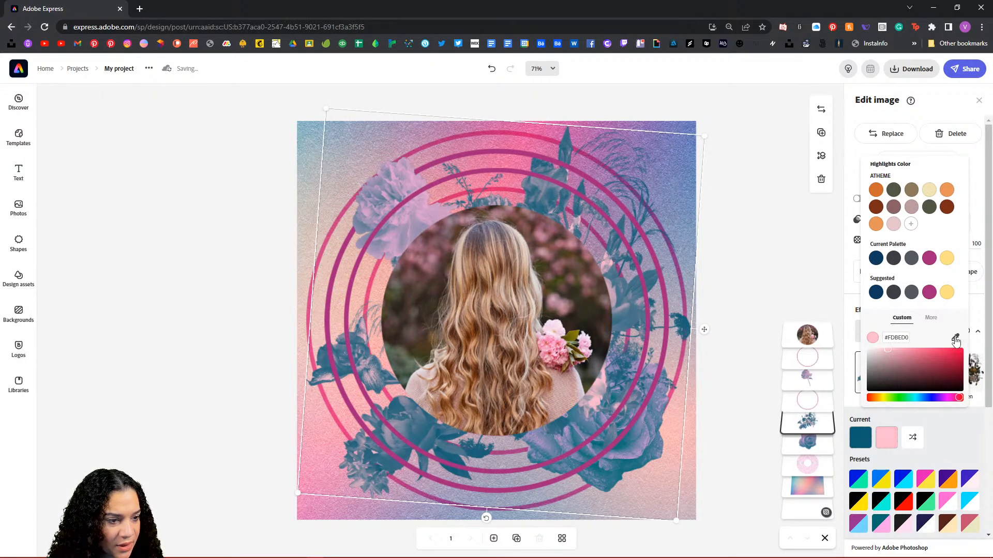
click(860, 438)
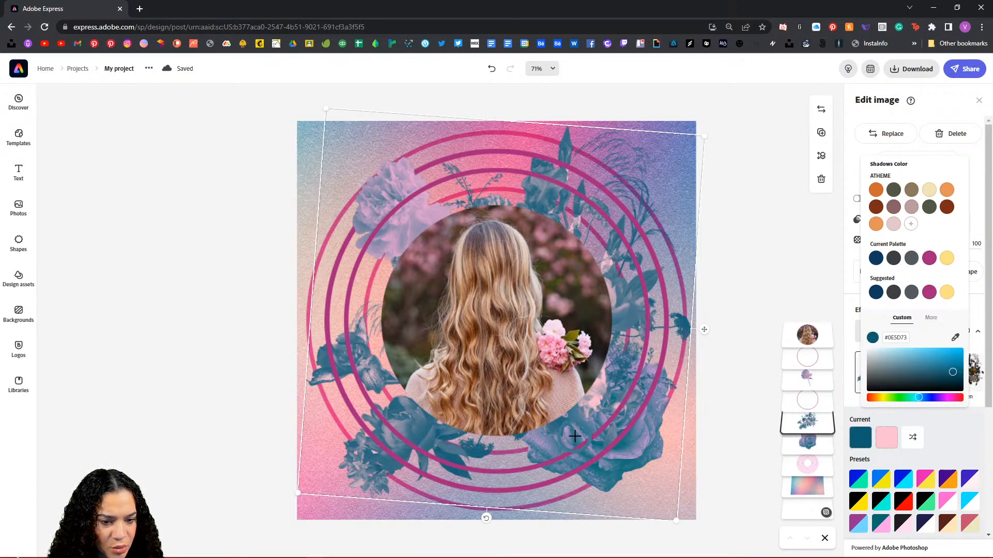
click(919, 367)
click(925, 372)
mouse_move(930, 372)
mouse_down()
mouse_move(944, 375)
mouse_move(929, 370)
mouse_up()
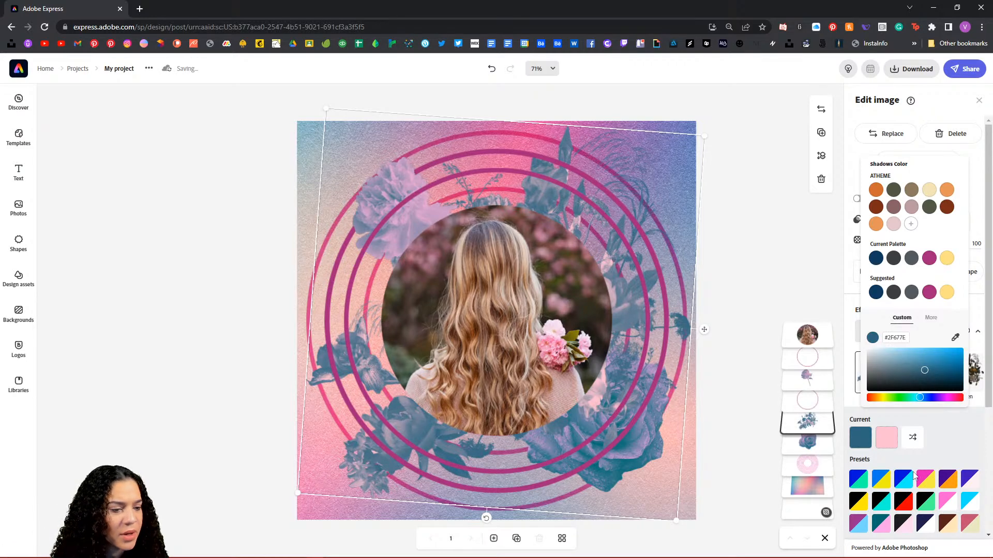
click(963, 434)
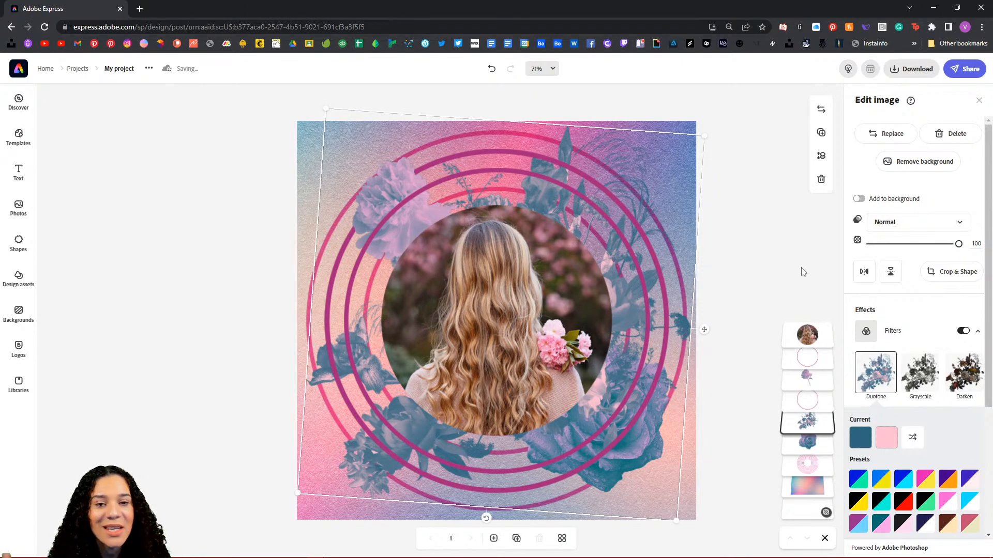
click(762, 162)
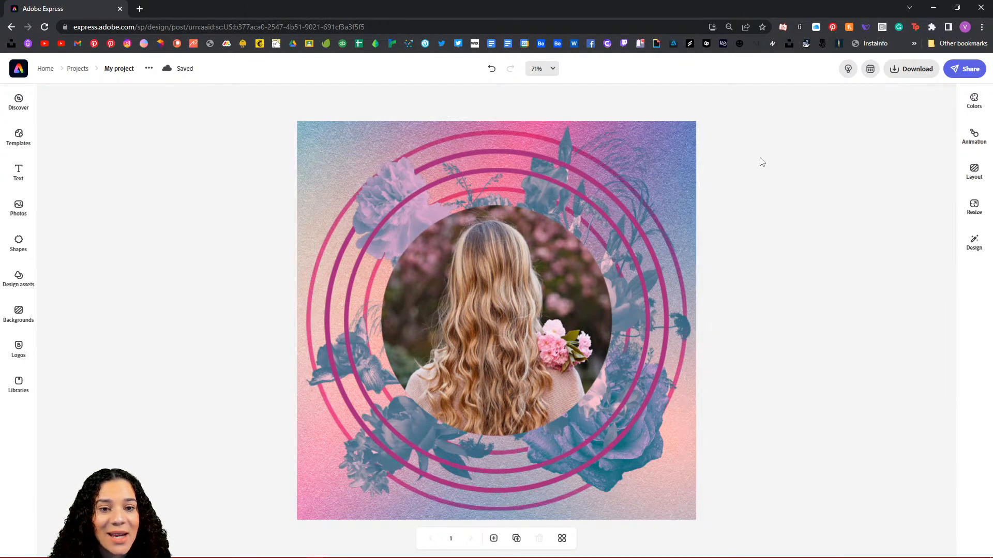
Step: Duplicate a magenta ring, move the copy above the photo, and shrink it toward the photo's size
click(439, 181)
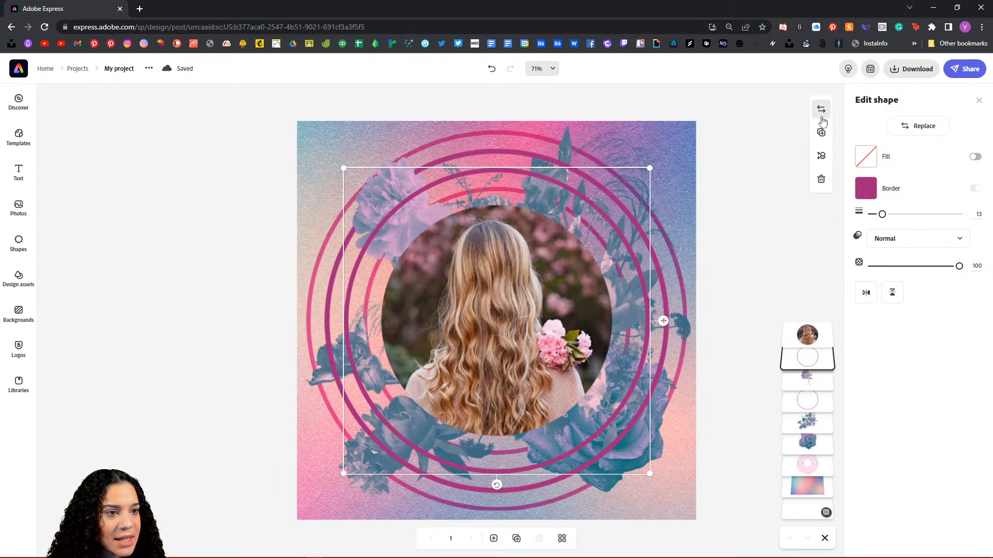
click(821, 133)
drag(814, 340, 808, 313)
drag(659, 177, 593, 221)
mouse_move(530, 256)
mouse_down()
mouse_move(519, 266)
mouse_move(529, 272)
mouse_up()
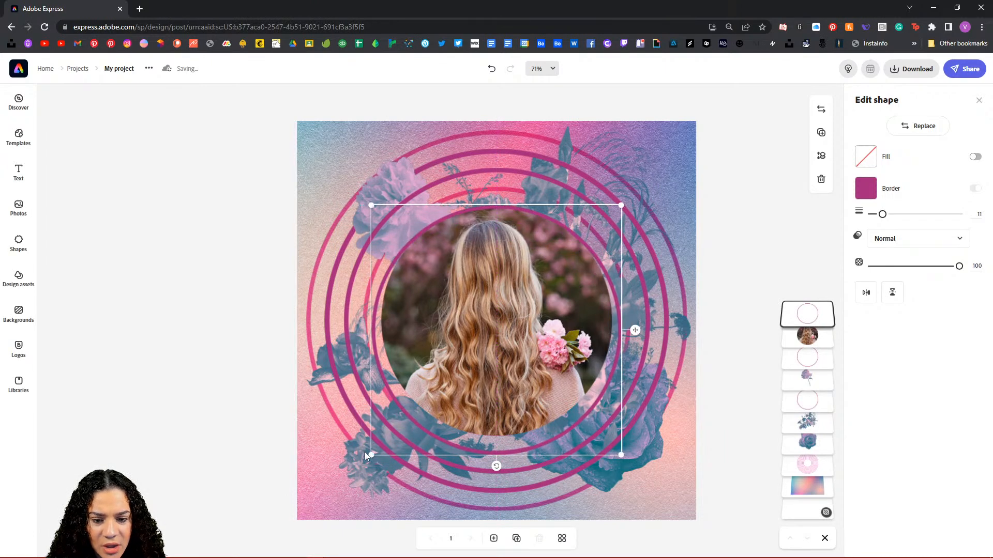
drag(371, 455, 376, 432)
Step: Centre the ring copy tightly around the photo circle and set its border width to 12
drag(556, 311, 551, 317)
drag(615, 441, 613, 439)
drag(508, 344, 511, 342)
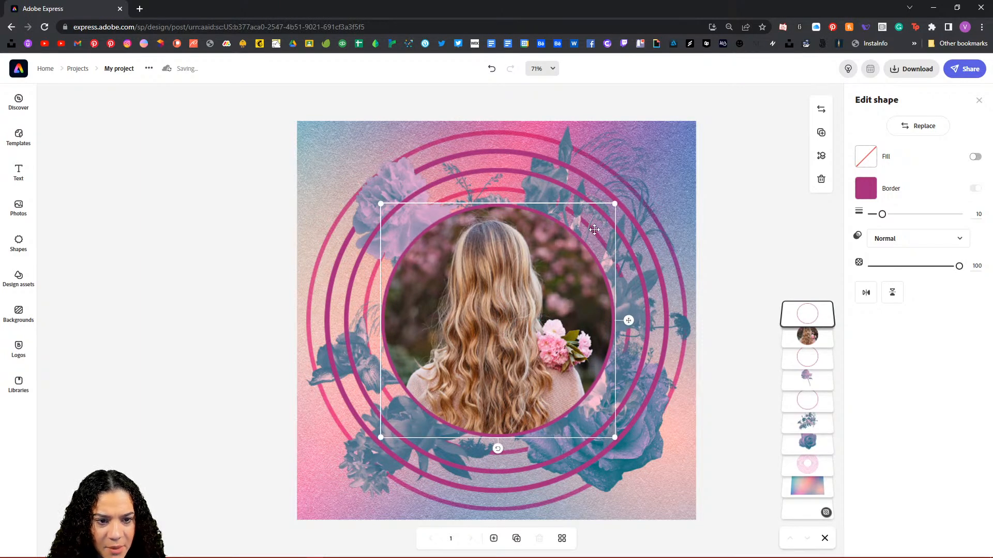
drag(595, 225, 594, 226)
key(ctrl+z)
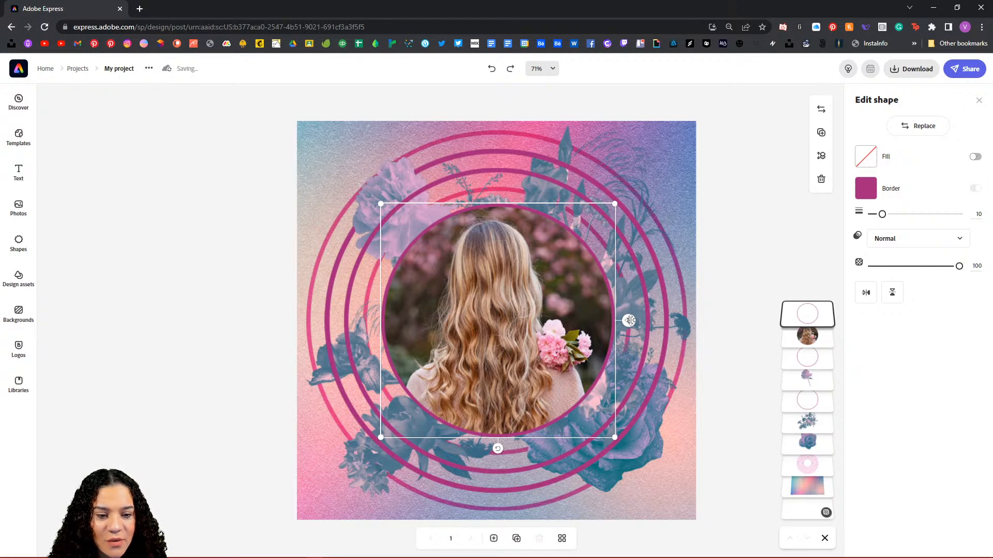
mouse_move(629, 321)
mouse_down()
mouse_move(625, 306)
mouse_move(627, 321)
mouse_up()
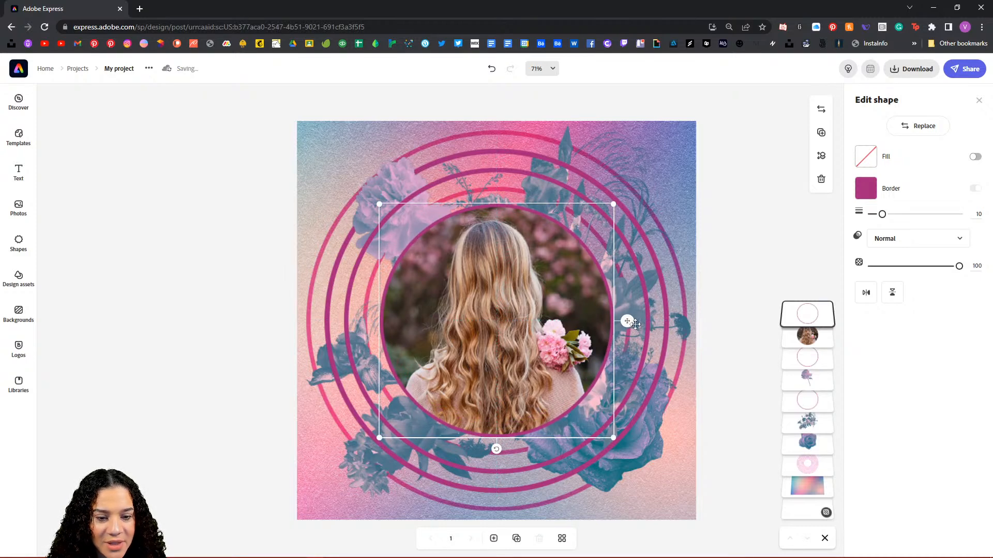
drag(883, 218, 885, 218)
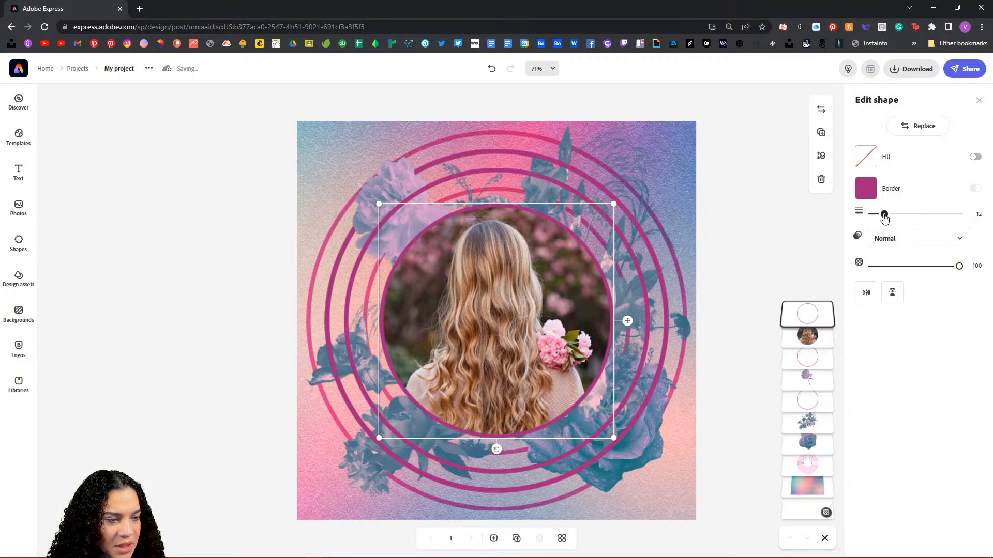
click(795, 245)
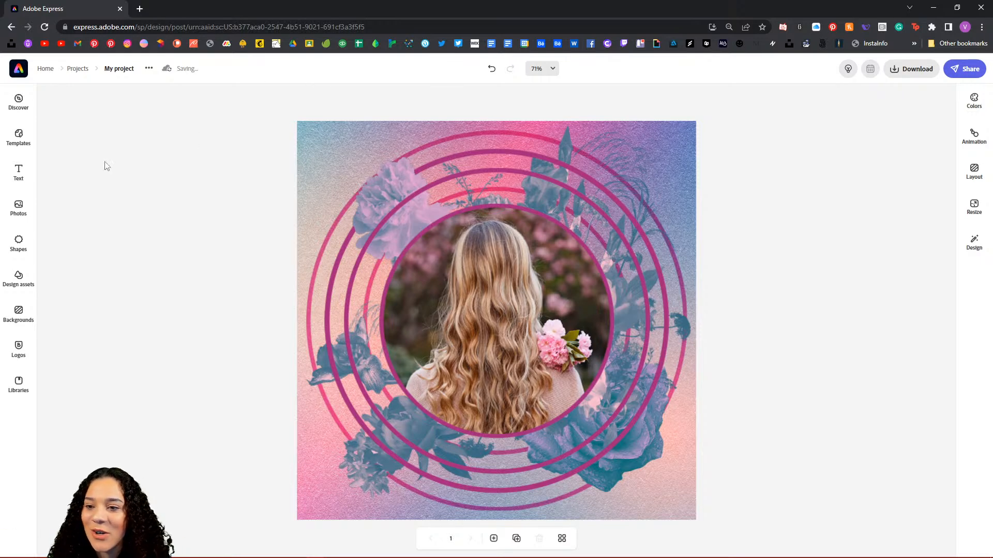
Step: Add a text box near the poster centre and replace the placeholder with a person's full name in capitals
click(18, 178)
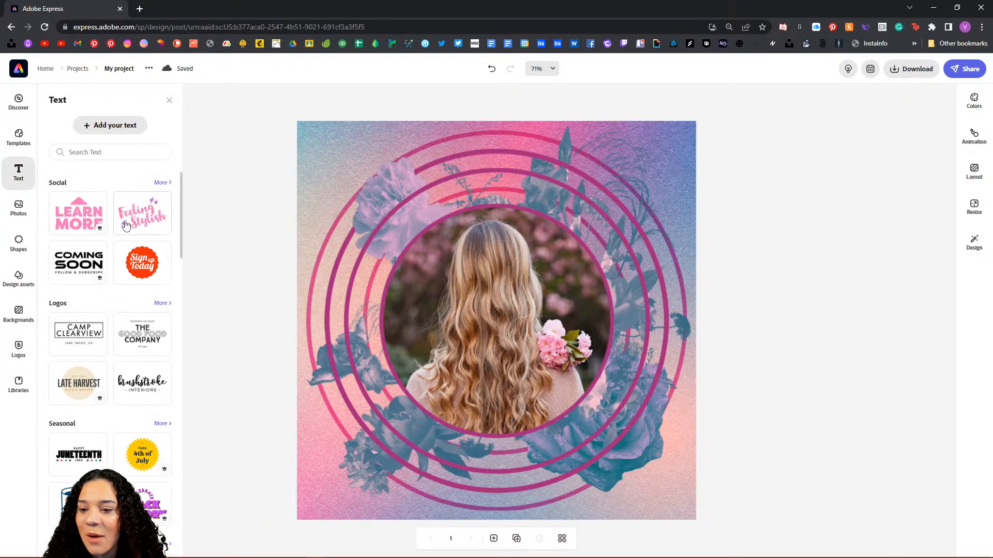
scroll(132, 234, down, 2)
scroll(132, 235, down, 7)
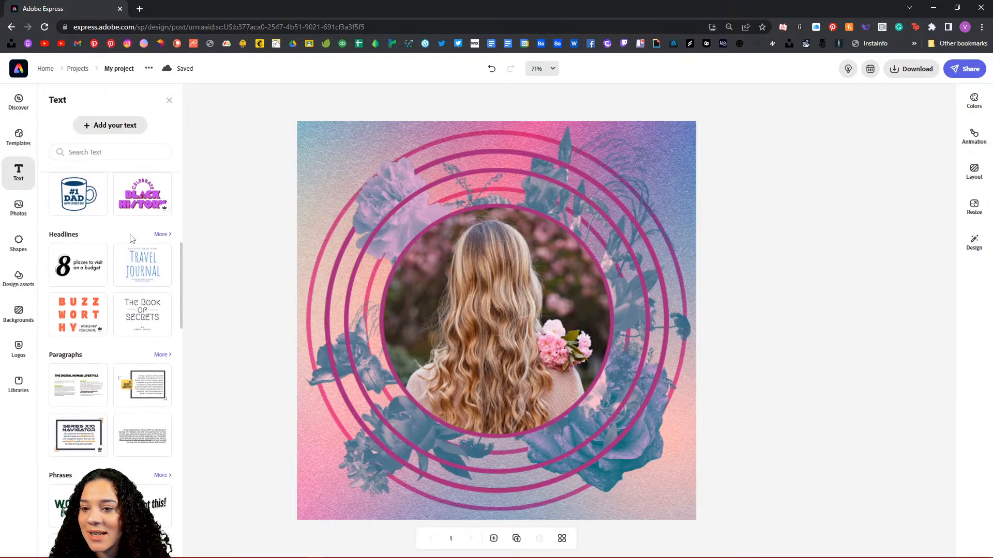
scroll(131, 243, up, 8)
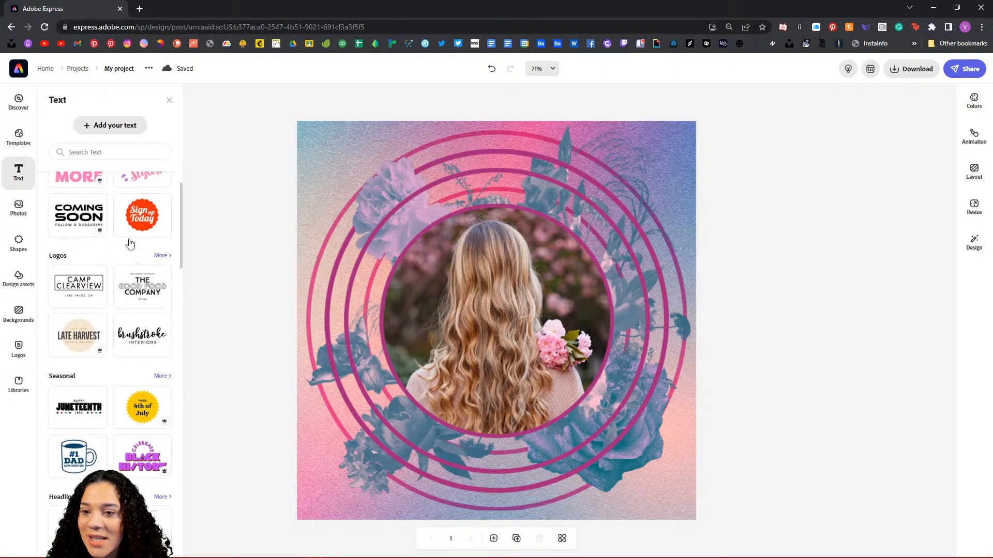
click(119, 125)
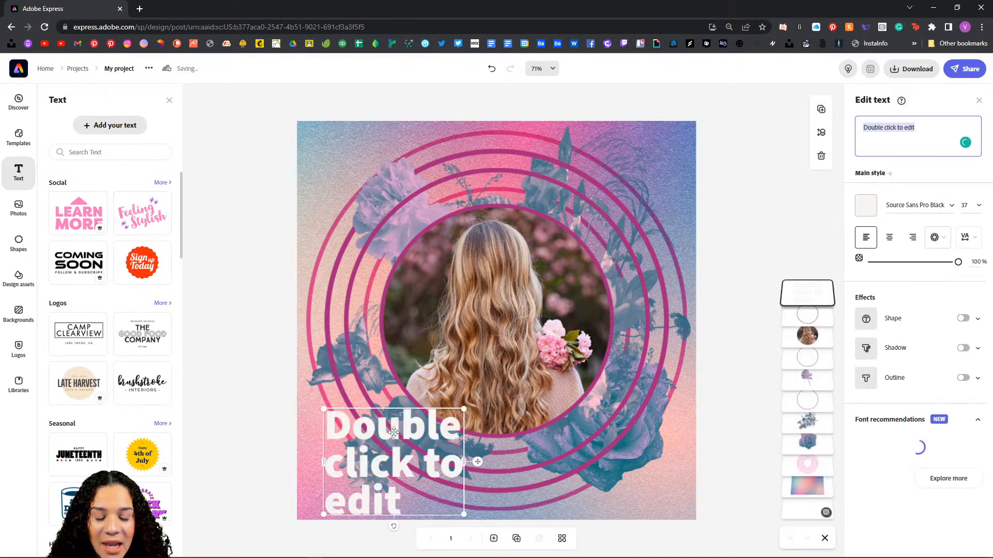
drag(415, 424, 491, 396)
click(920, 126)
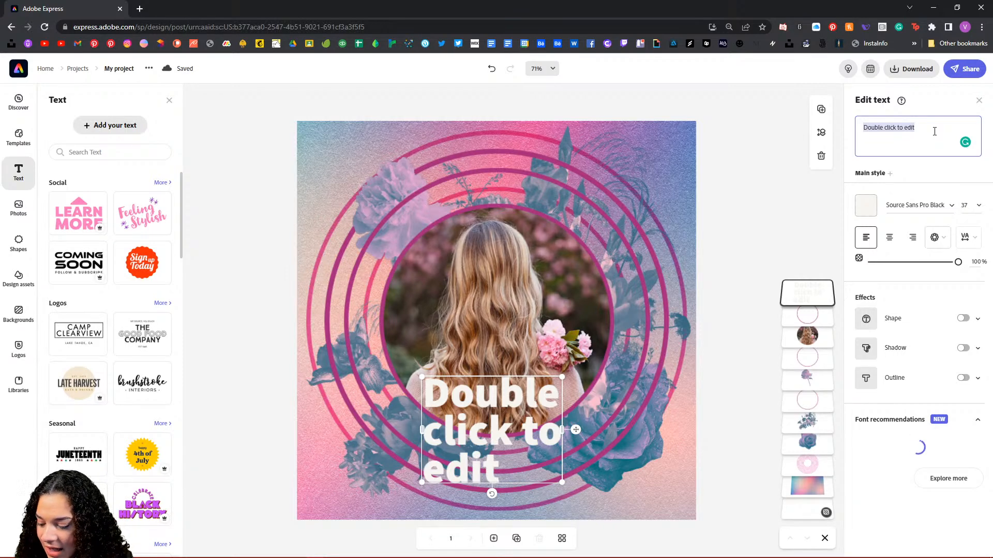
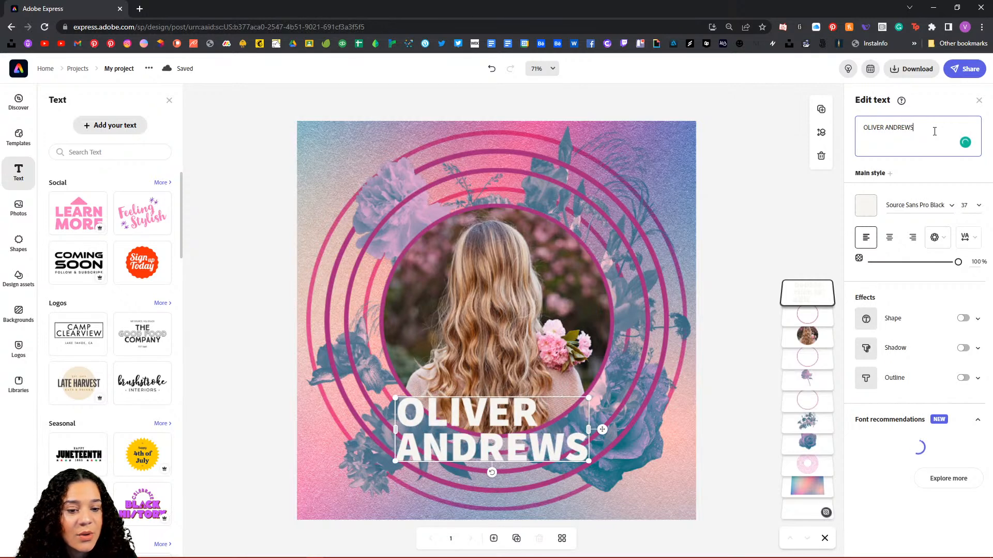
Step: Curve the name text along a circle, enlarge it, and centre it on the photo circle
click(942, 239)
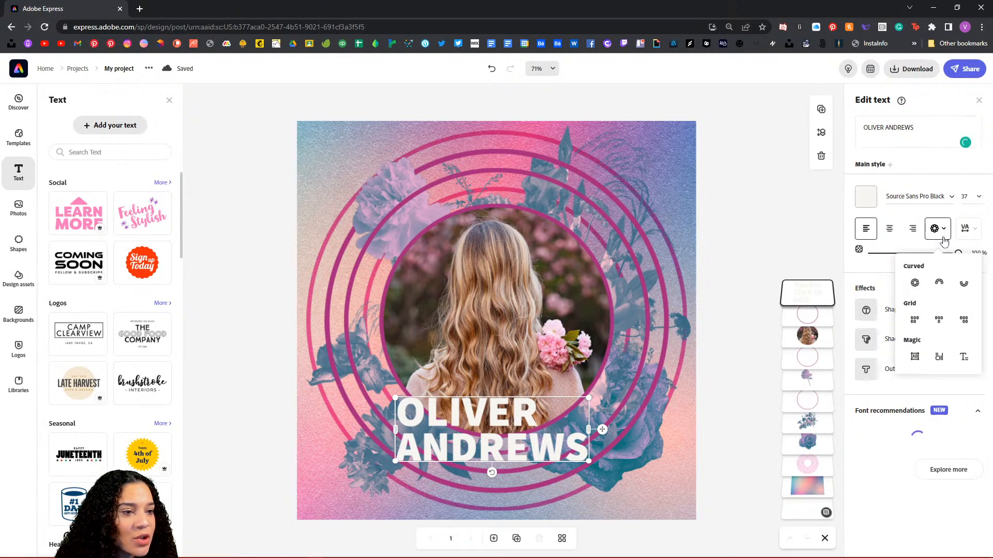
click(965, 277)
drag(578, 382, 712, 301)
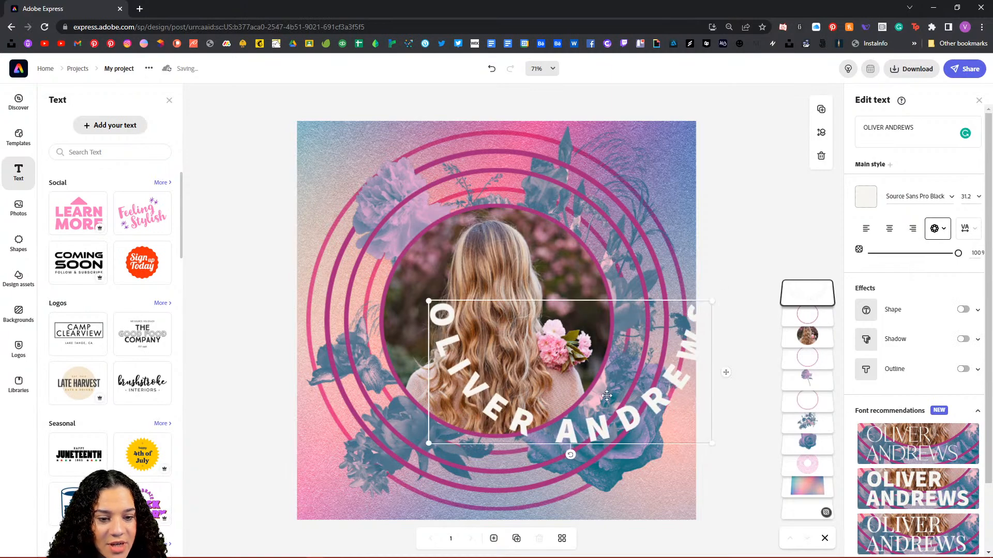
drag(725, 373, 652, 394)
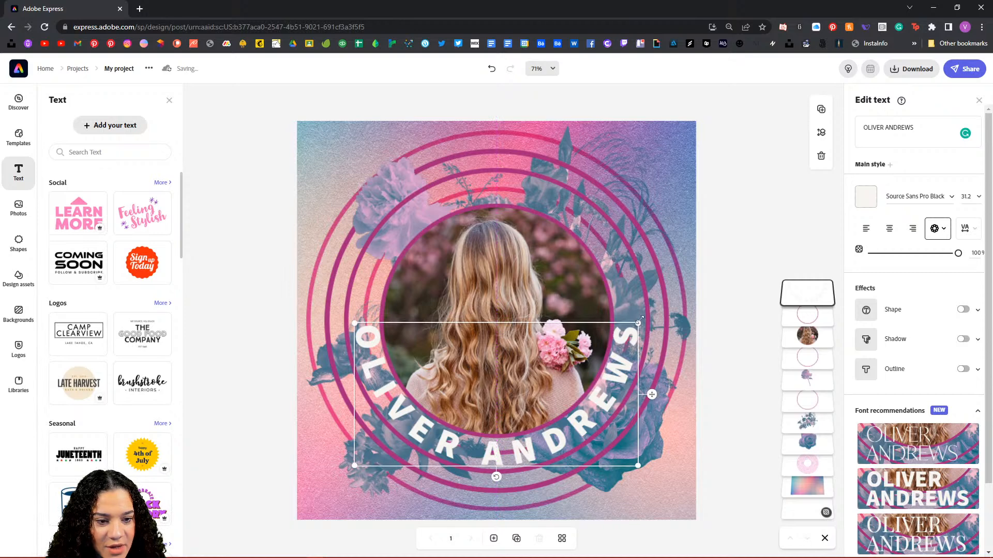
drag(639, 324, 647, 319)
drag(659, 392, 654, 392)
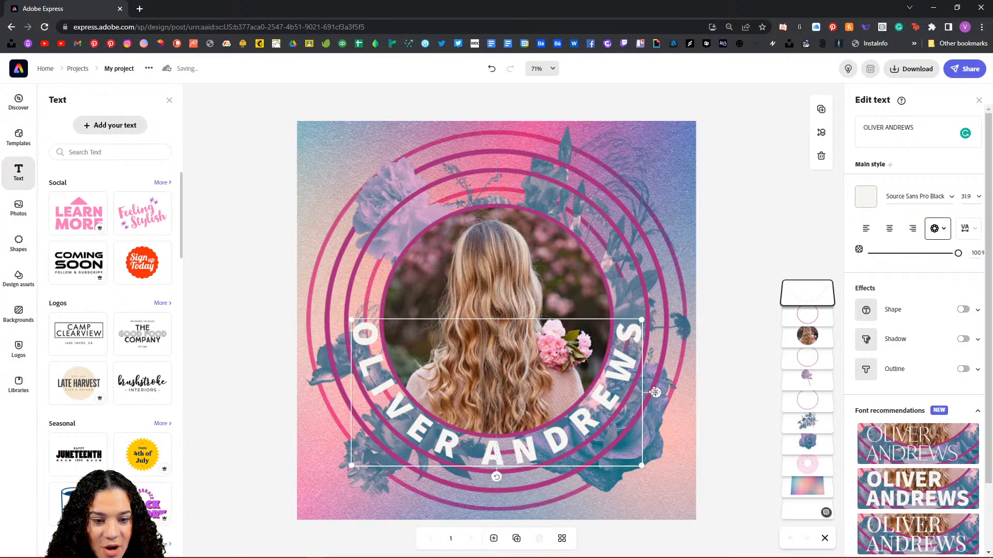
click(747, 171)
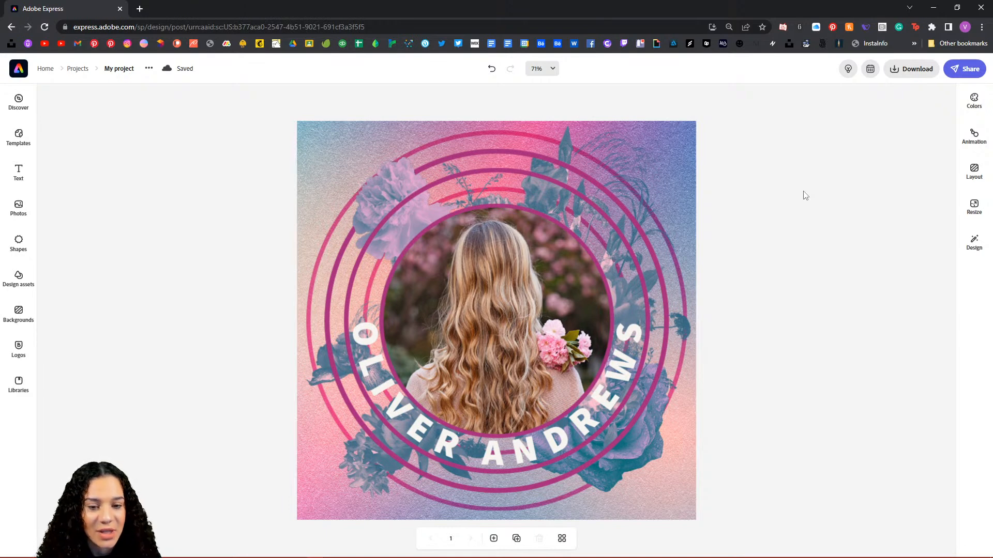
Step: Return to the Adobe Express home page and browse its template rows before scrolling back up
click(44, 70)
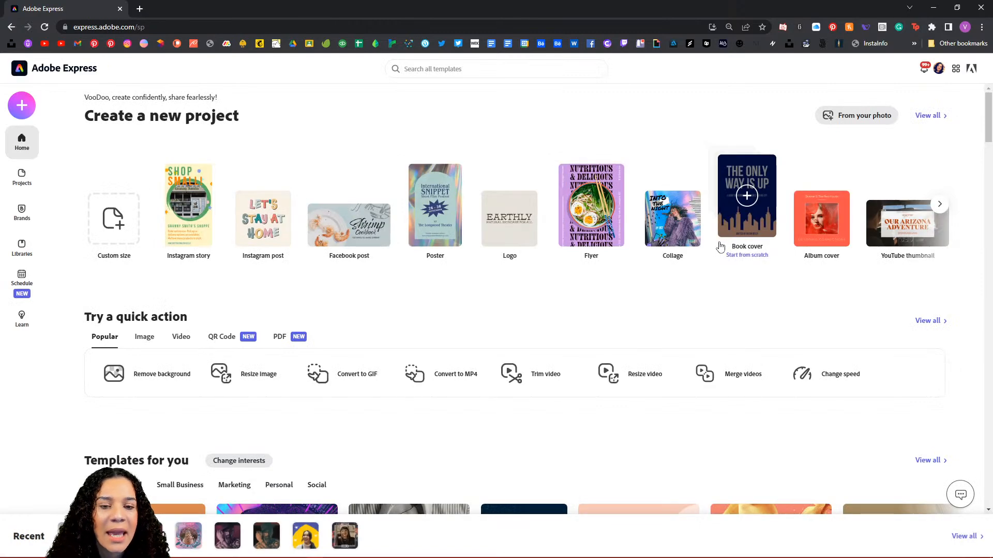
scroll(529, 238, down, 6)
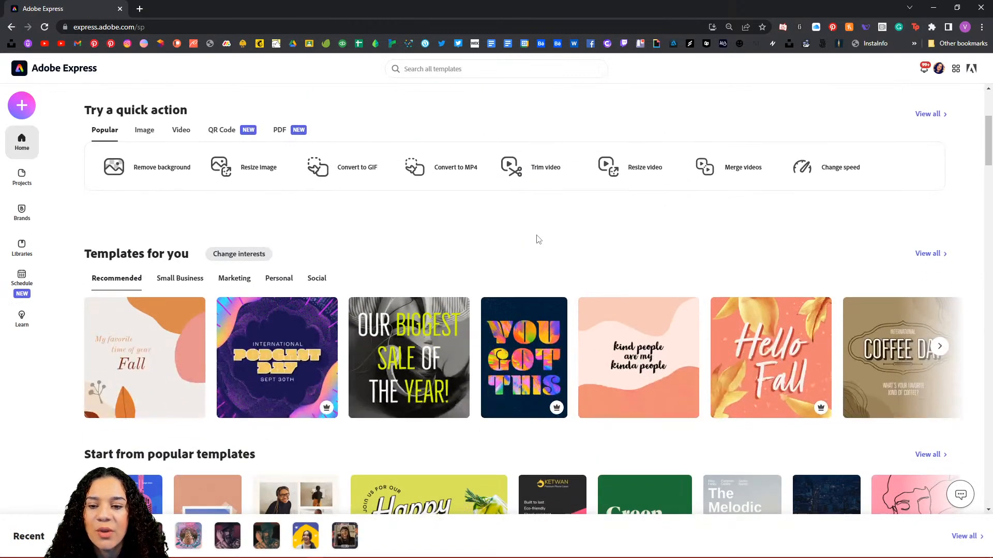
scroll(538, 237, down, 2)
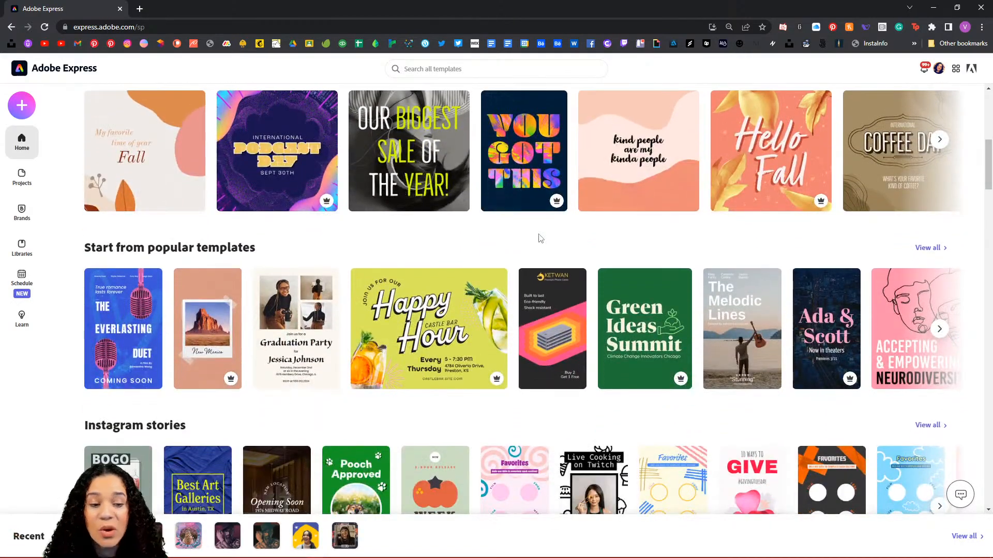
scroll(538, 235, down, 1)
scroll(541, 237, up, 5)
scroll(542, 237, up, 4)
scroll(543, 237, down, 2)
scroll(543, 237, down, 6)
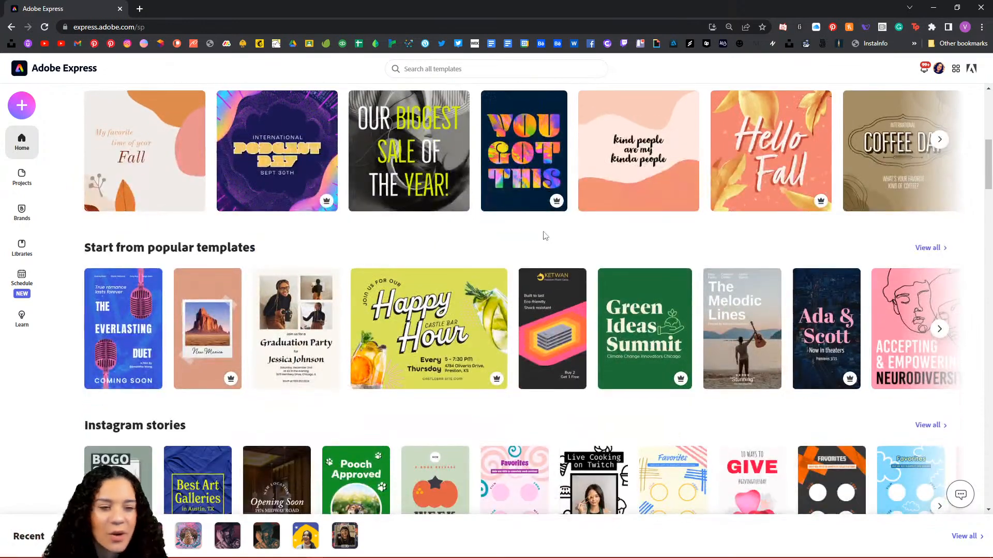
scroll(543, 235, down, 3)
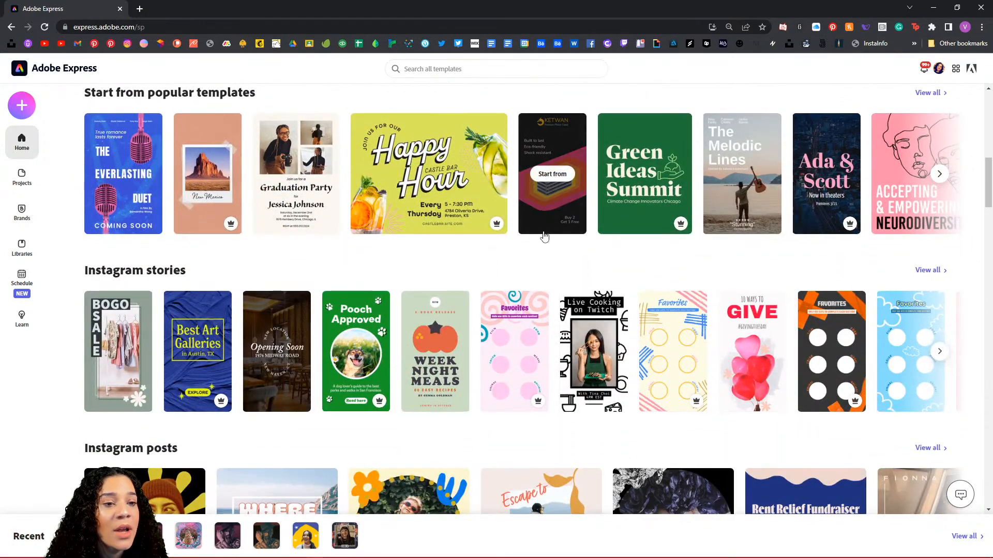
scroll(545, 236, down, 4)
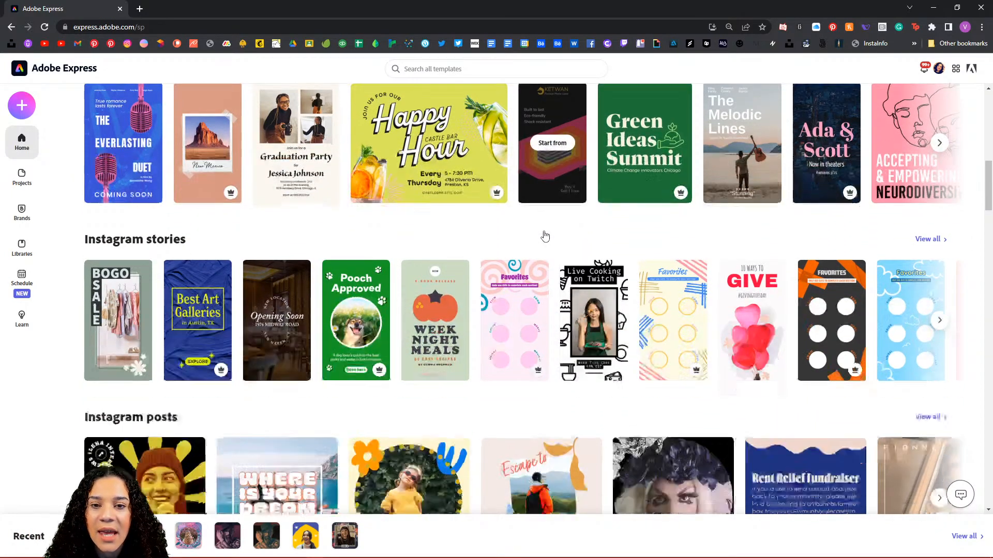
scroll(548, 236, down, 1)
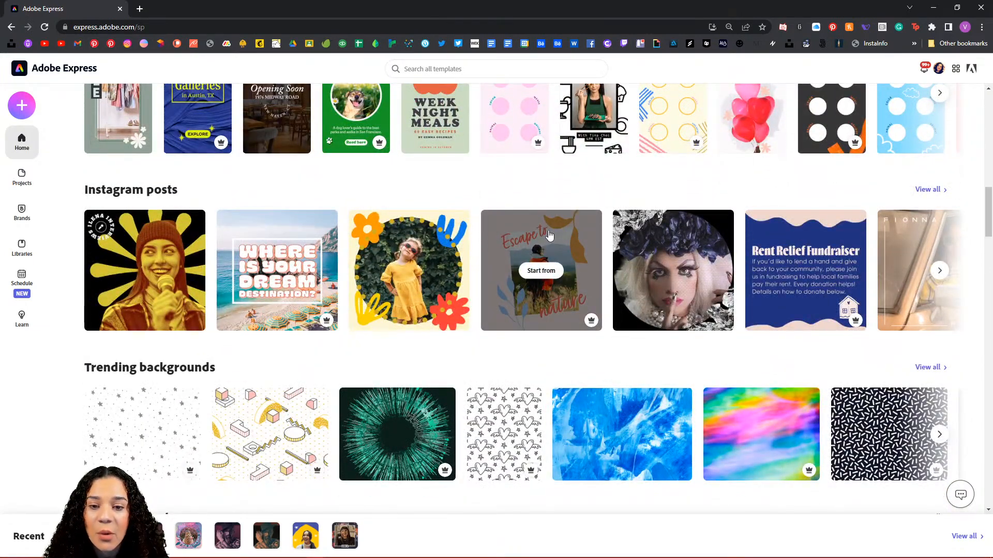
scroll(549, 235, up, 10)
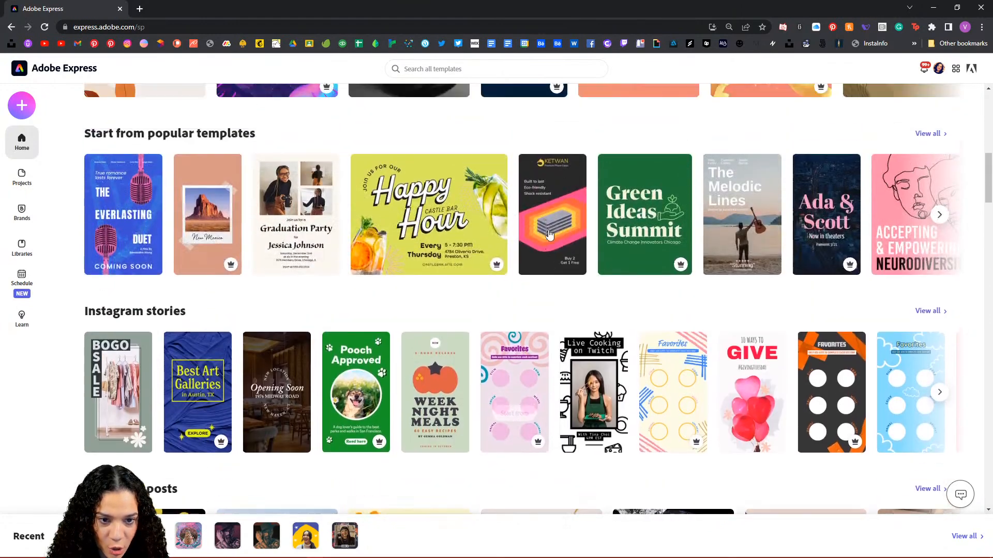
scroll(549, 235, up, 5)
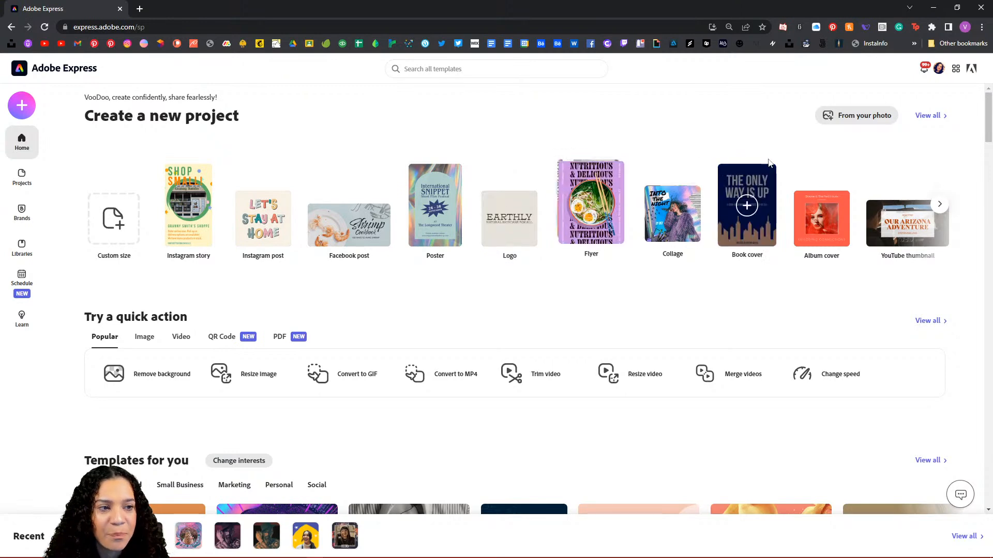
Step: Filter templates to Animated and open the 'In the Art of it' glowing-cube poster template
click(446, 69)
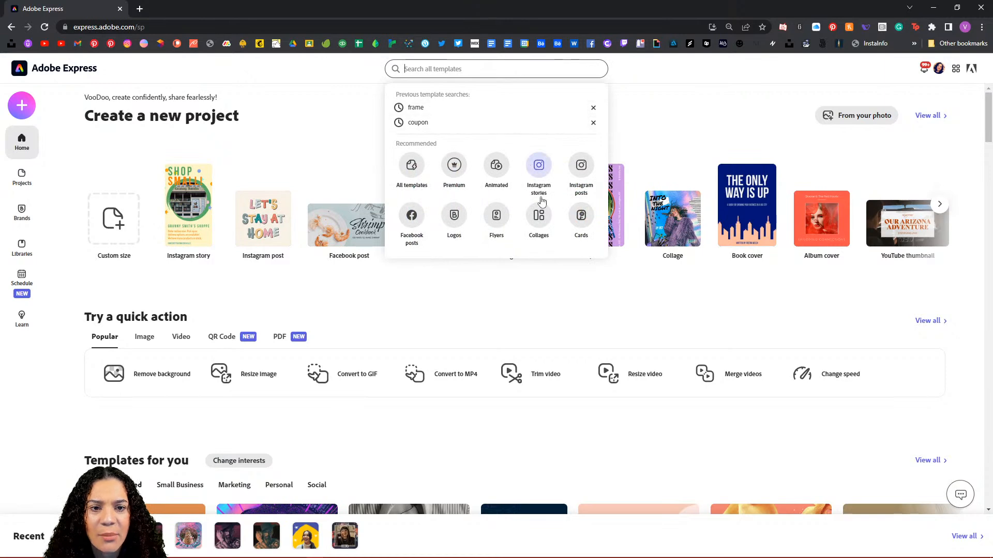
click(498, 167)
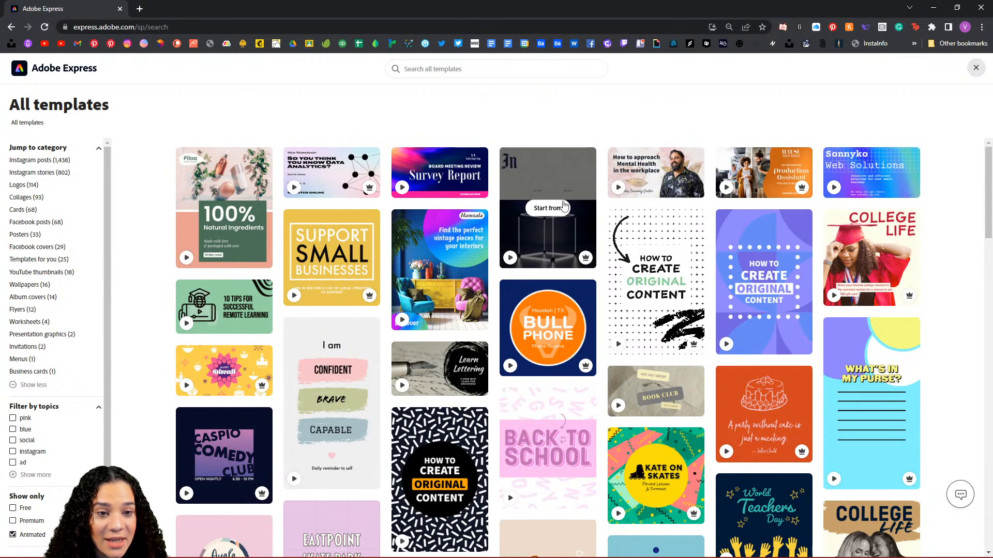
click(549, 208)
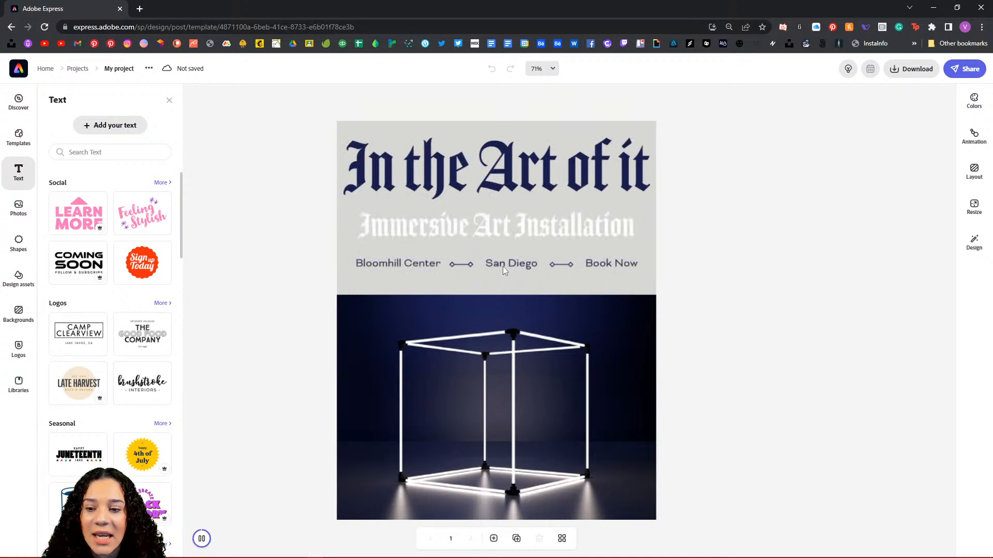
Step: Close the Text panel, select the glowing cube photo and start replacing it with a stock image
click(169, 101)
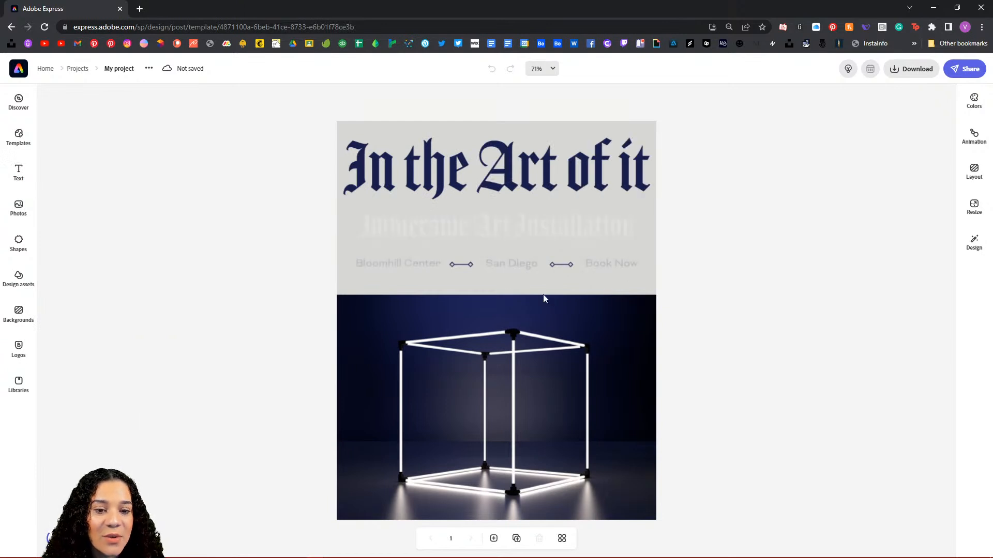
click(411, 347)
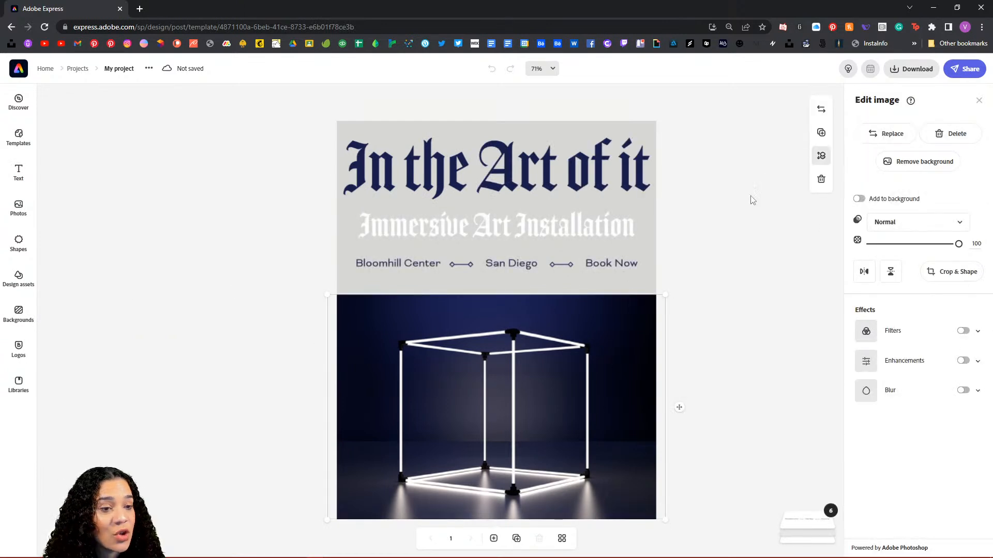
click(899, 139)
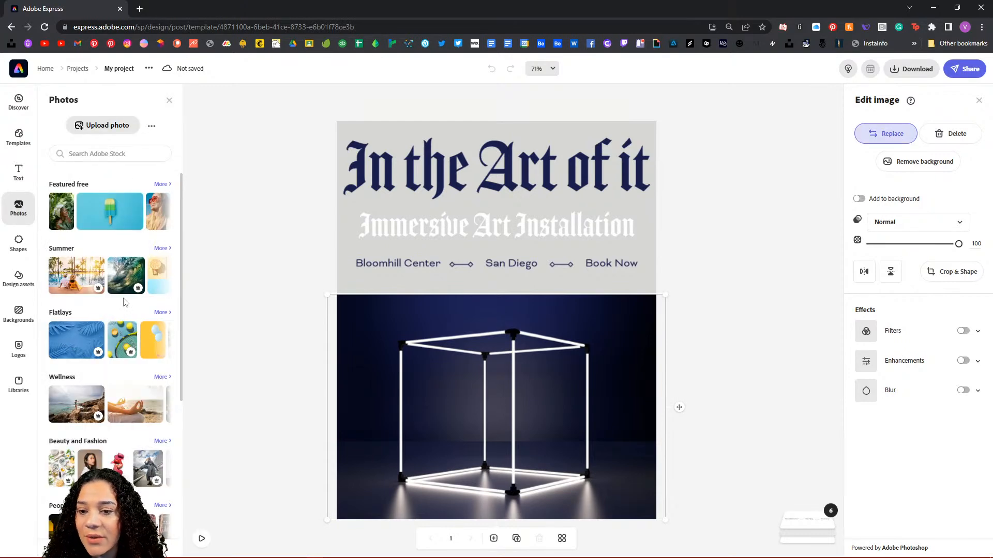
Step: Swap in a blue palm-leaf Flatlays photo and preview with the Immersive Art Installation line over it
click(161, 313)
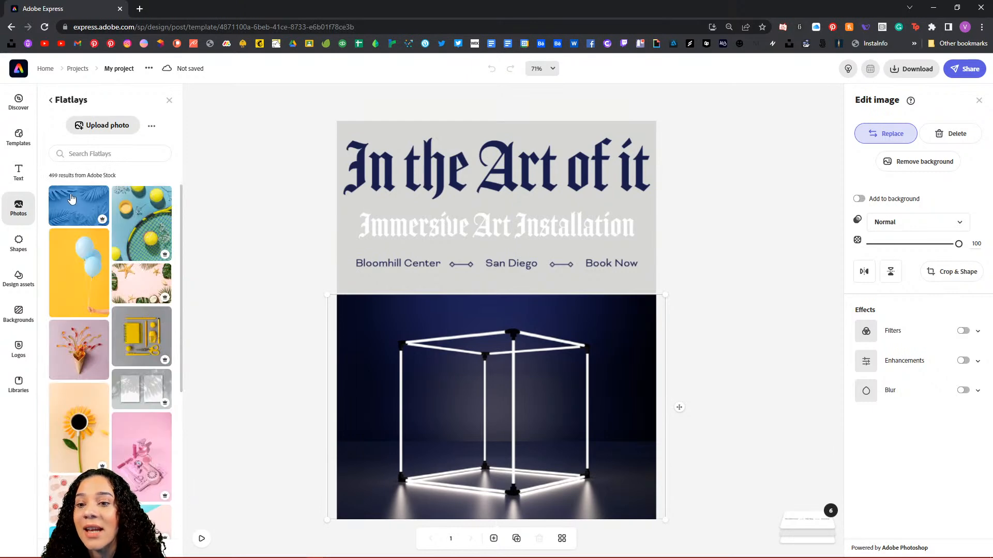
scroll(126, 373, down, 10)
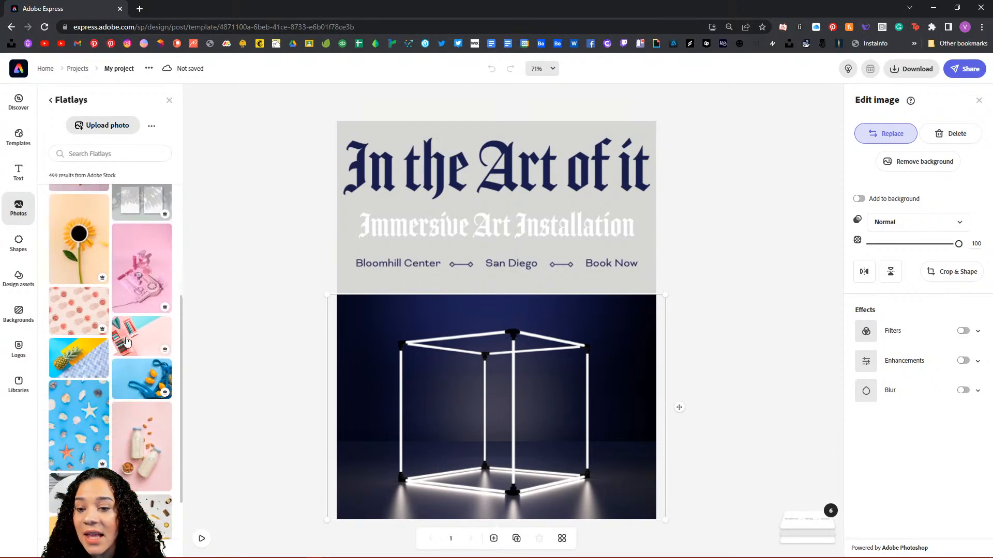
scroll(127, 342, down, 2)
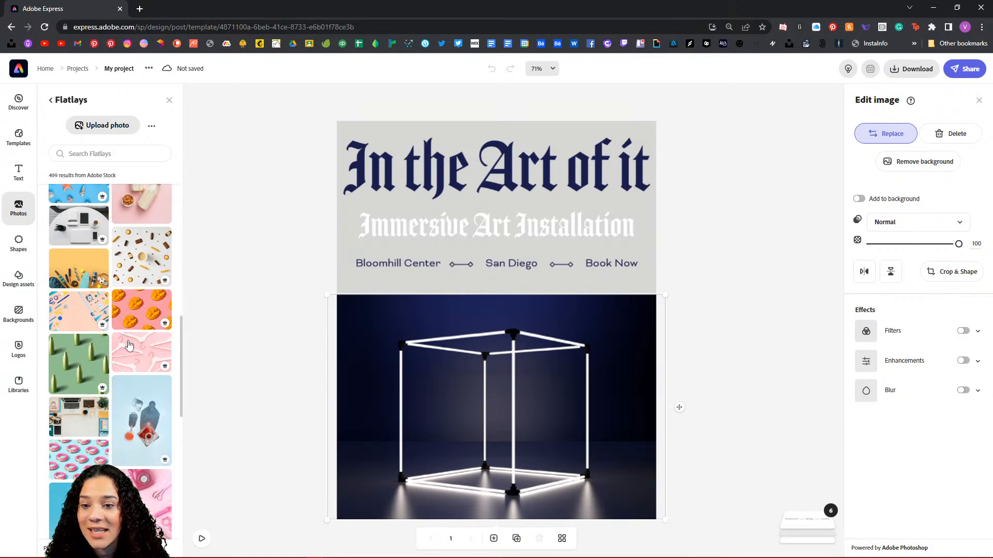
scroll(129, 346, up, 10)
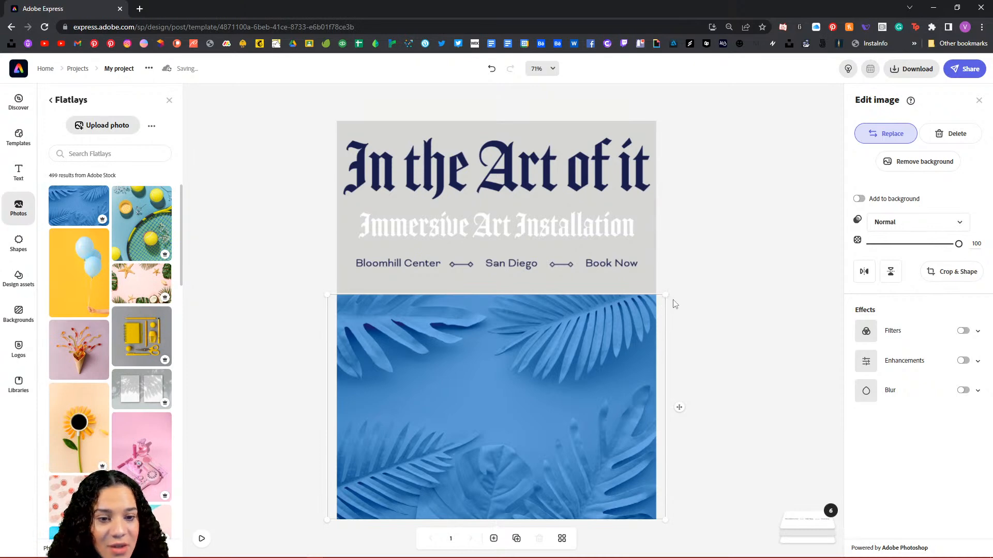
click(536, 230)
click(201, 543)
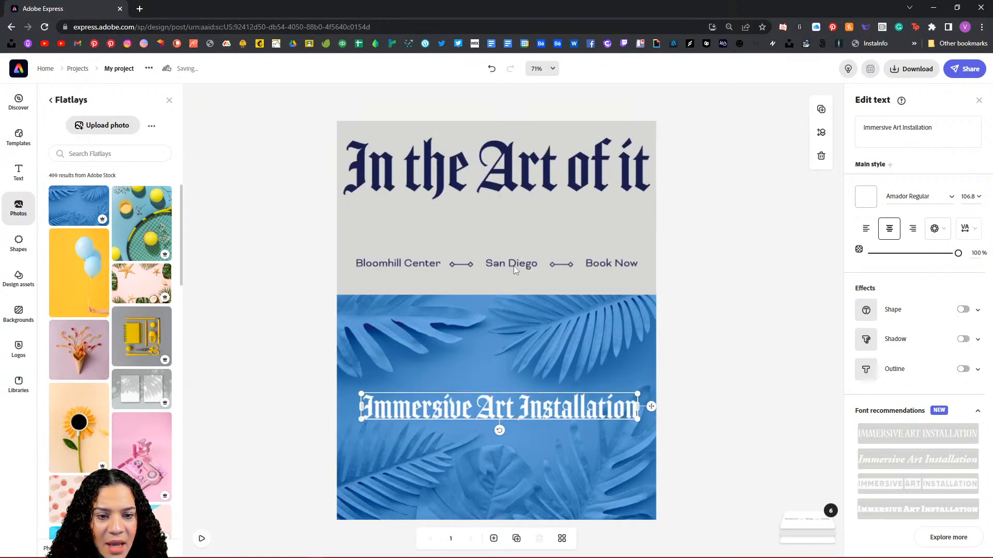
Step: Move the Bloomhill Center location line up and raise the background split to shrink the grey band
click(513, 266)
drag(651, 266, 653, 220)
click(512, 290)
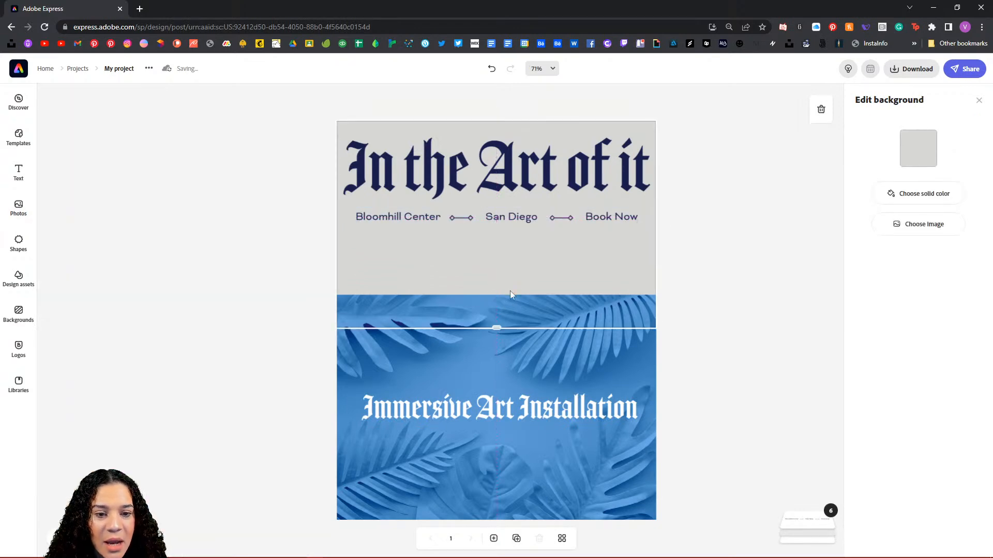
drag(497, 324, 507, 238)
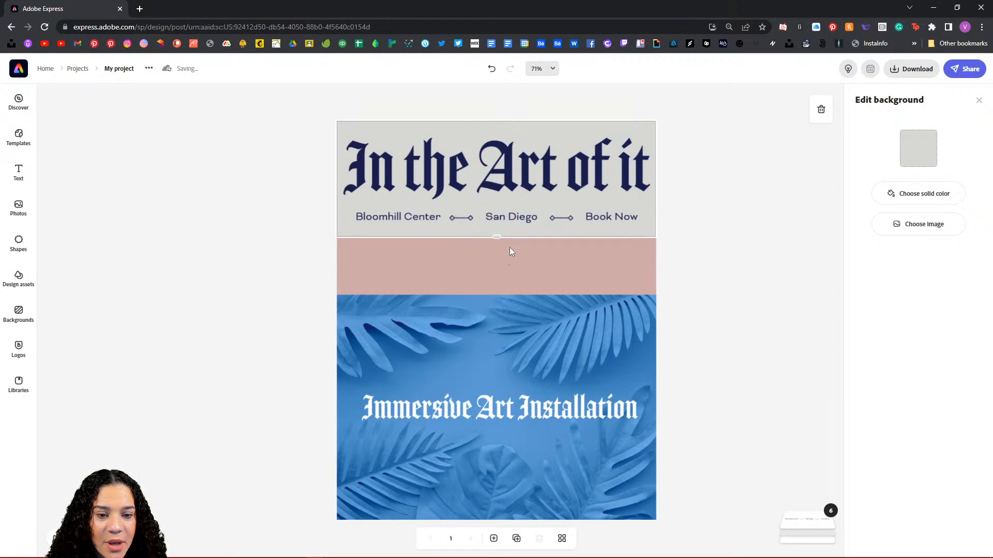
Step: Stretch the blue photo up to the grey band and centre the Immersive Art Installation line on it
click(539, 334)
drag(676, 294, 745, 239)
drag(581, 324, 552, 321)
click(548, 410)
drag(551, 410, 551, 362)
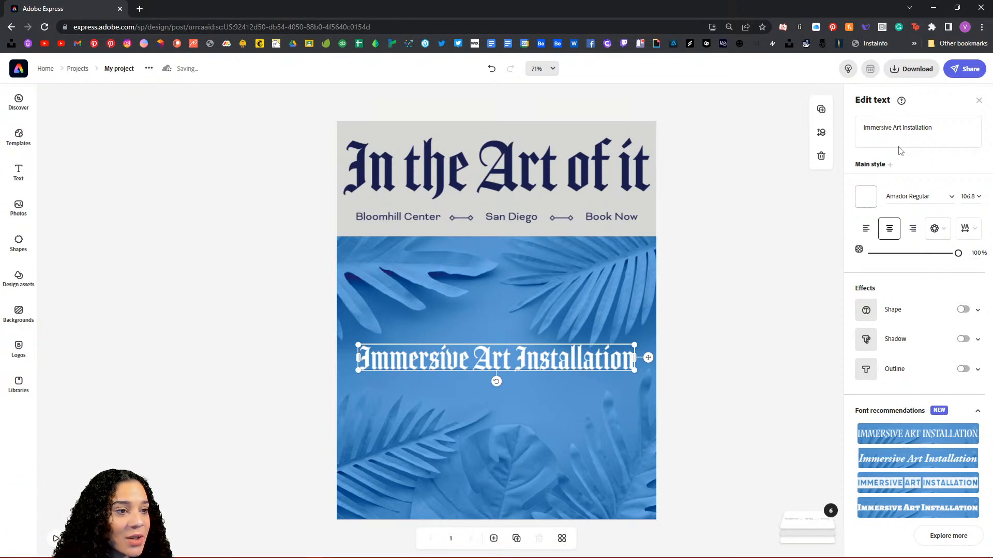
Step: Change the title wording from 'In the Art of it' to 'SYLK'
click(513, 165)
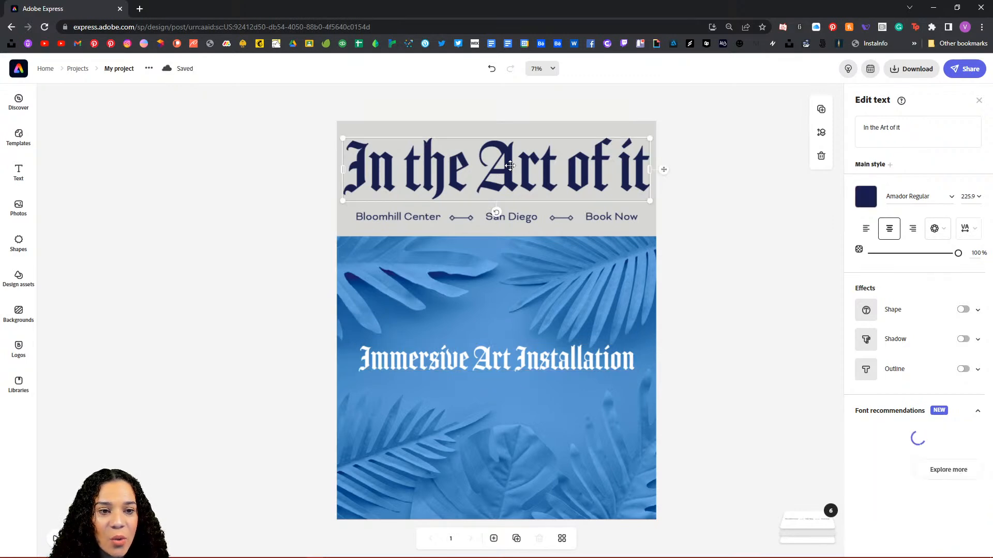
click(879, 133)
drag(901, 129, 862, 136)
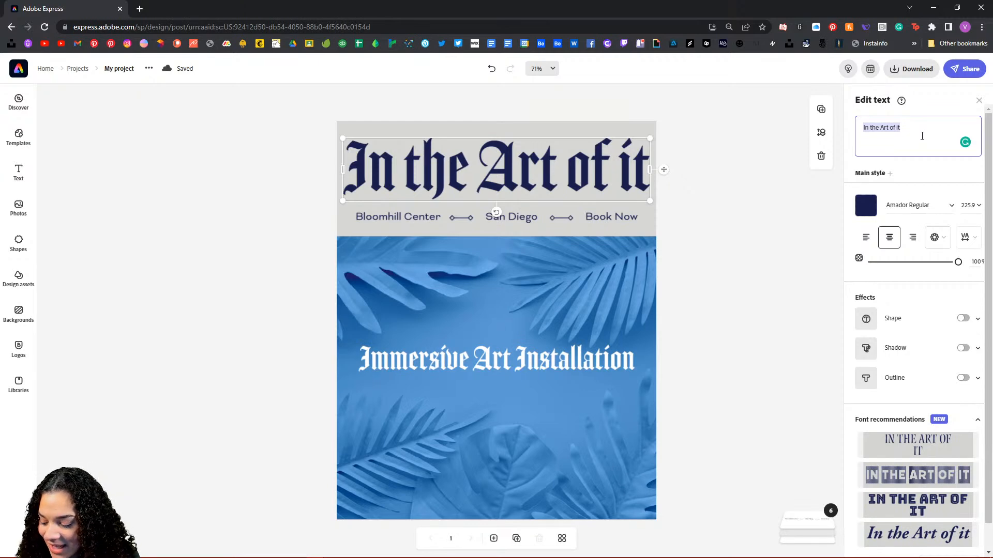
text(SYK)
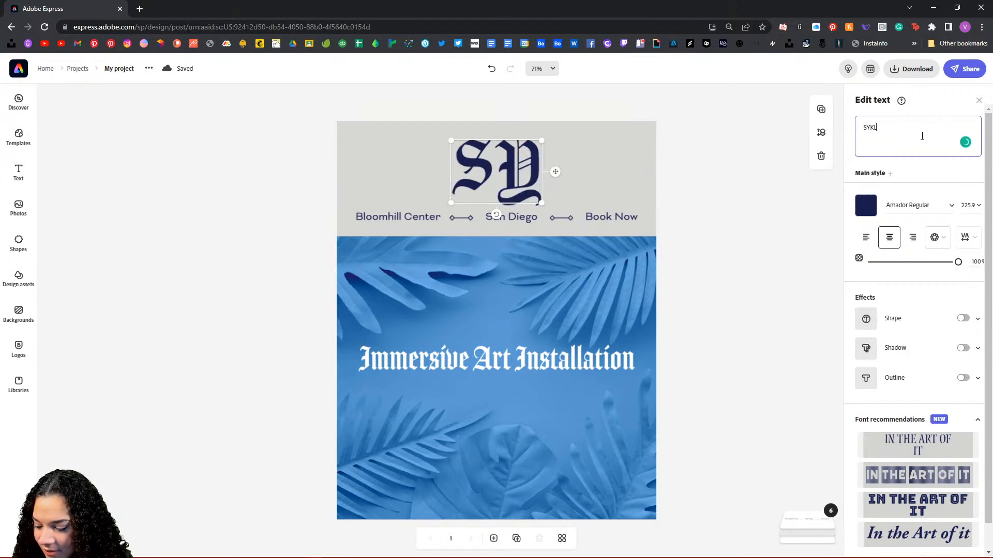
key(BackSpace)
text(LK)
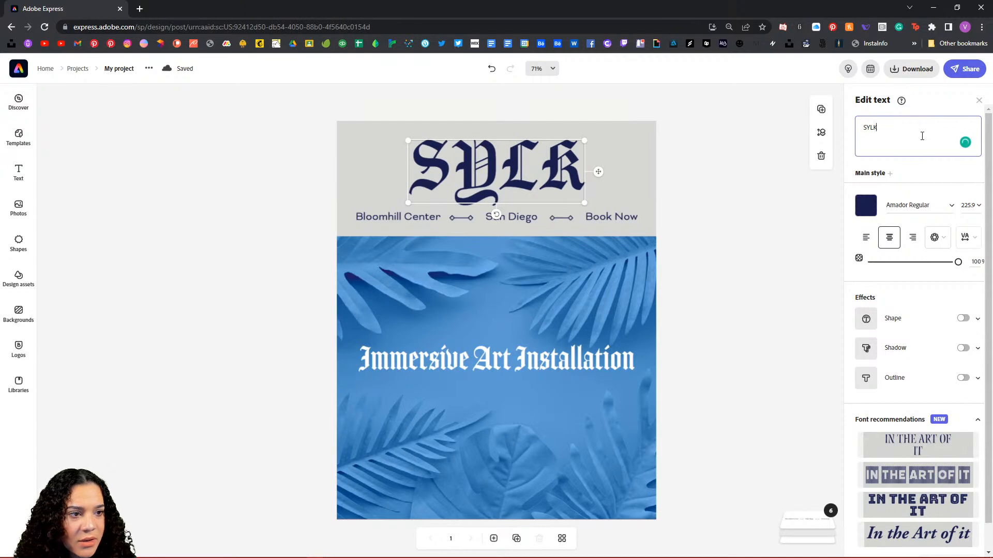
Step: Set the headline font to Aviano Flare and extend the wording to 'SYLKY'
click(951, 207)
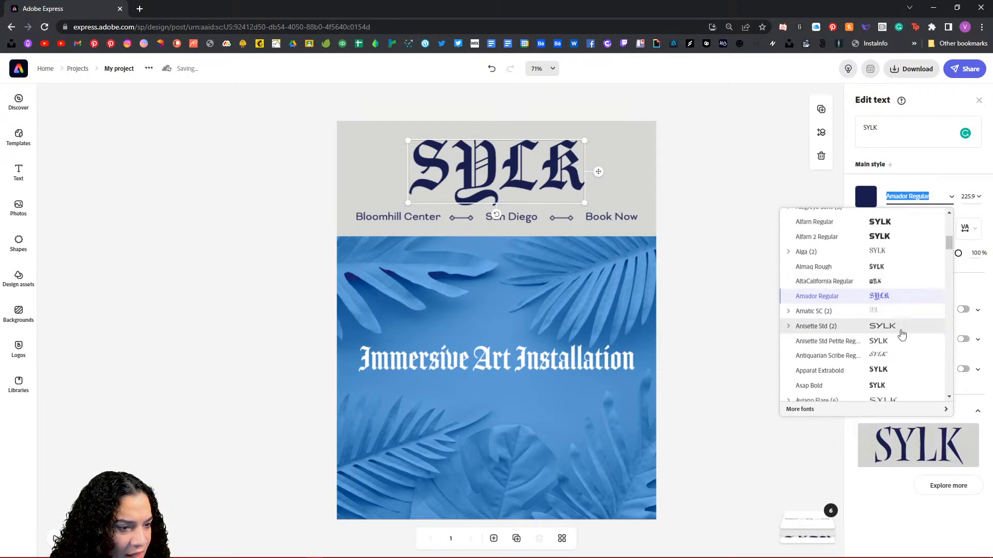
scroll(901, 334, down, 3)
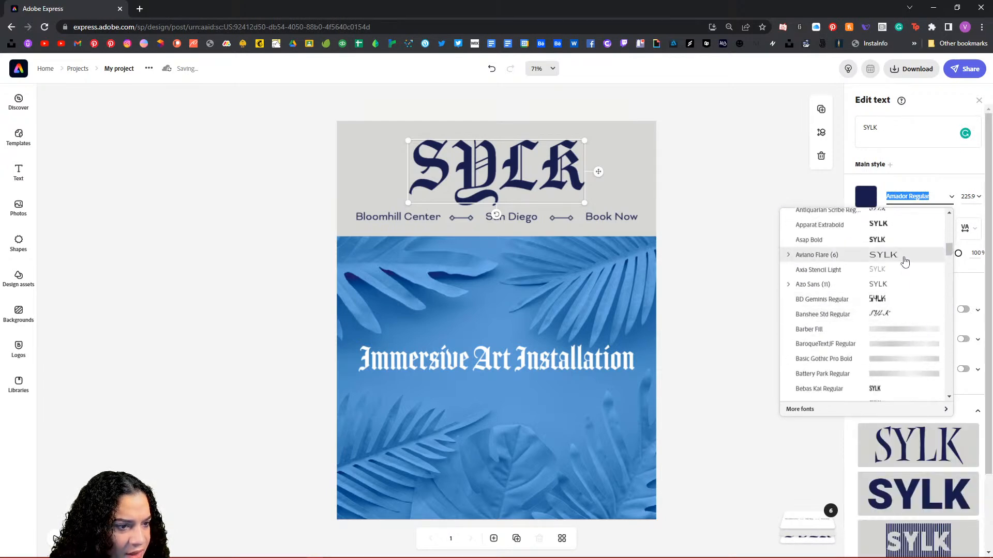
click(904, 261)
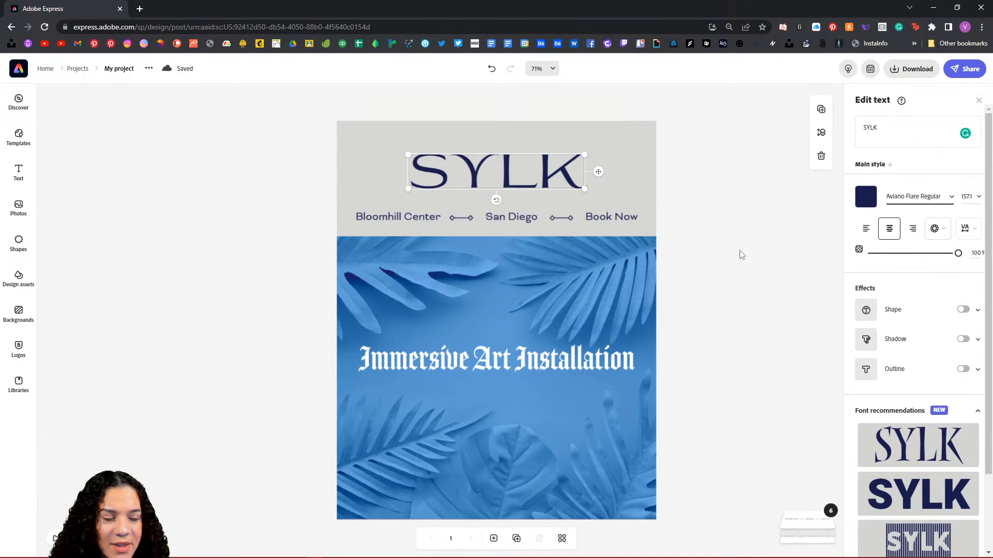
click(882, 127)
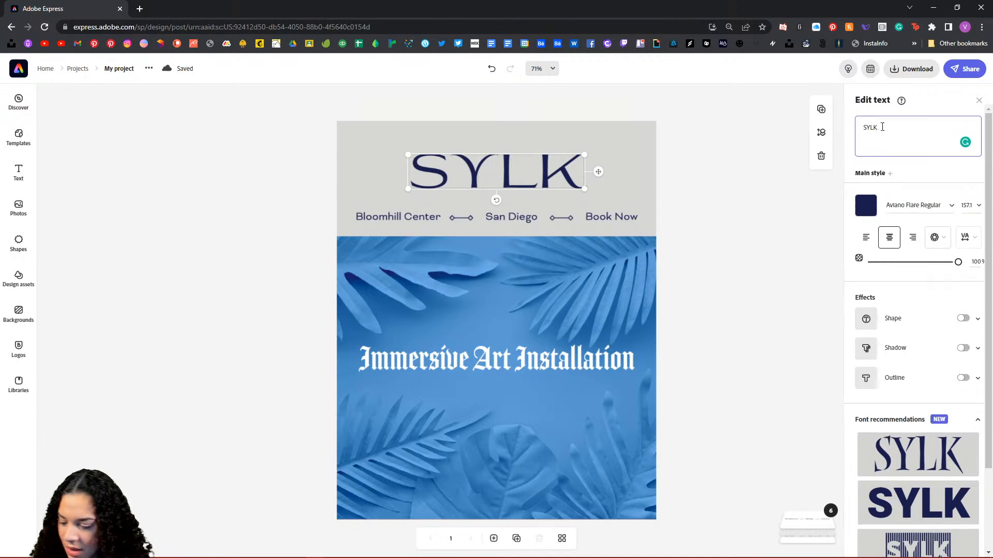
text(Y)
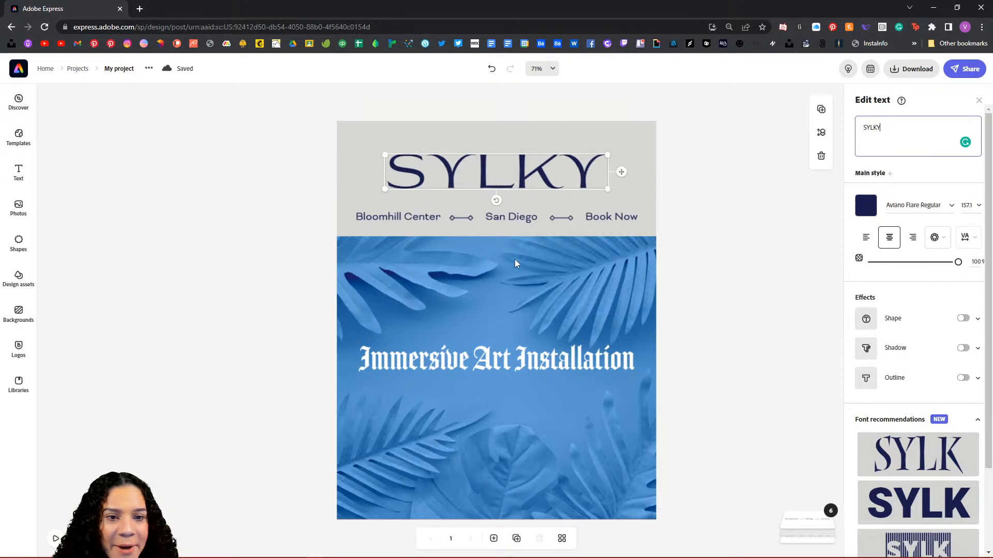
Step: Check the SYLKY headline's font, then select the Immersive Art Installation headline
click(408, 217)
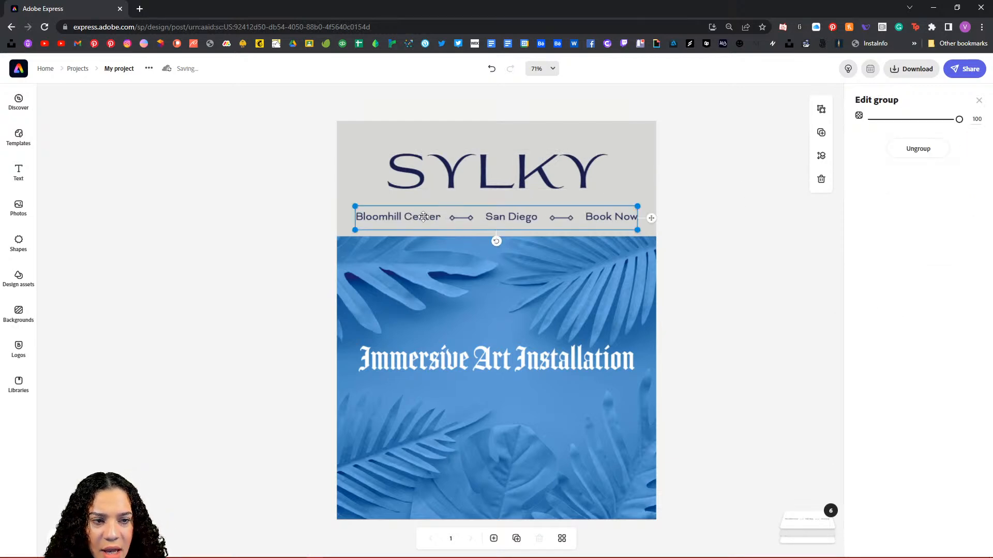
click(423, 217)
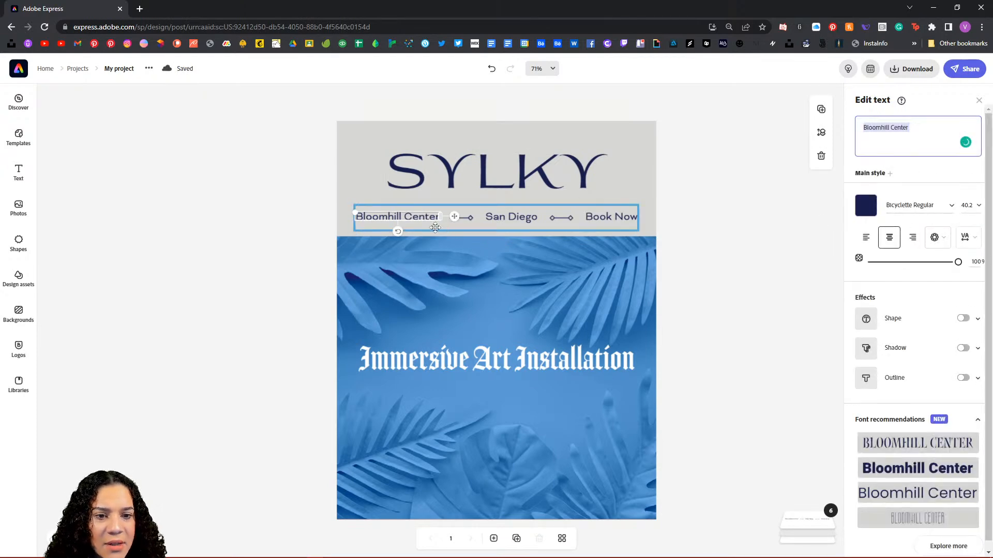
click(582, 363)
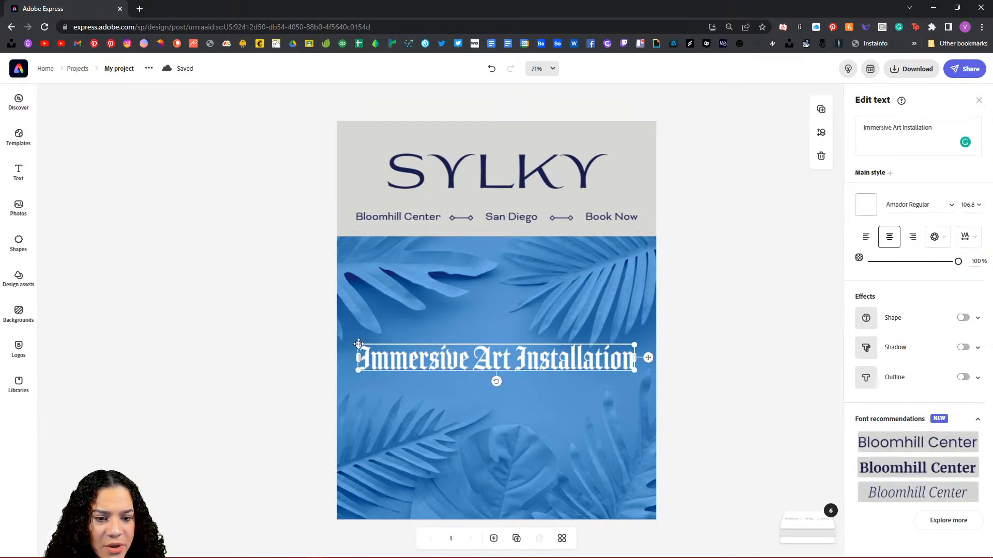
click(534, 176)
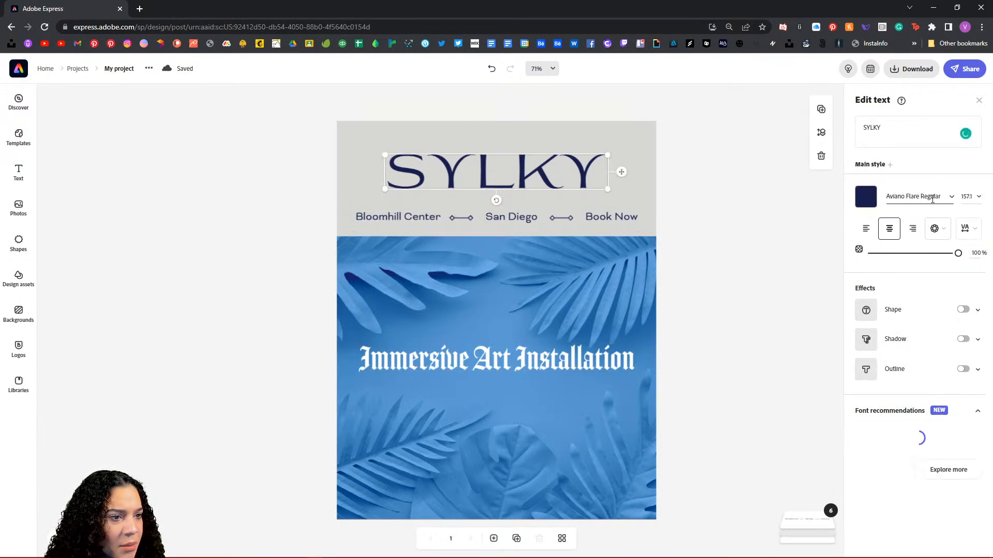
click(514, 359)
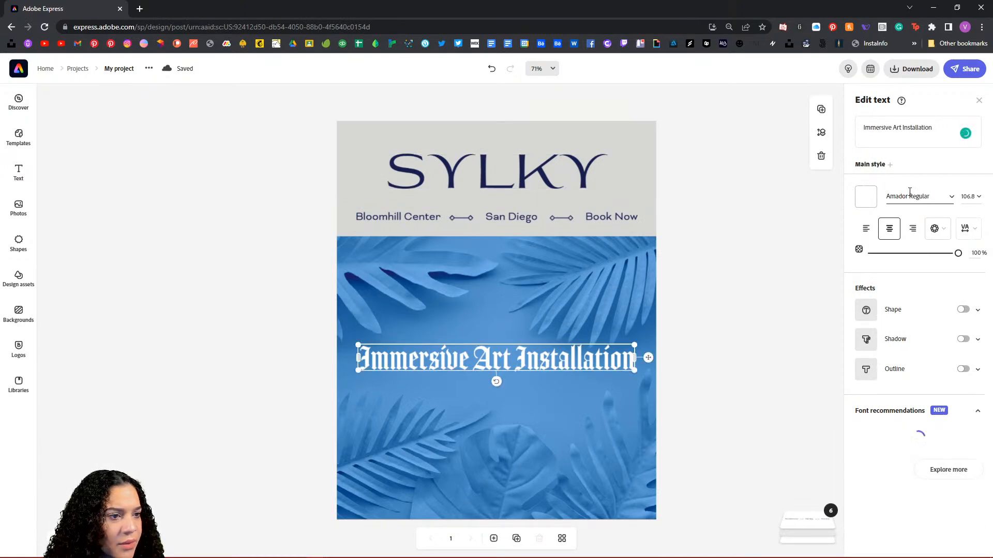
Step: Search fonts for 'AV' and apply Aviano Flare to the Immersive Art Installation headline
click(951, 197)
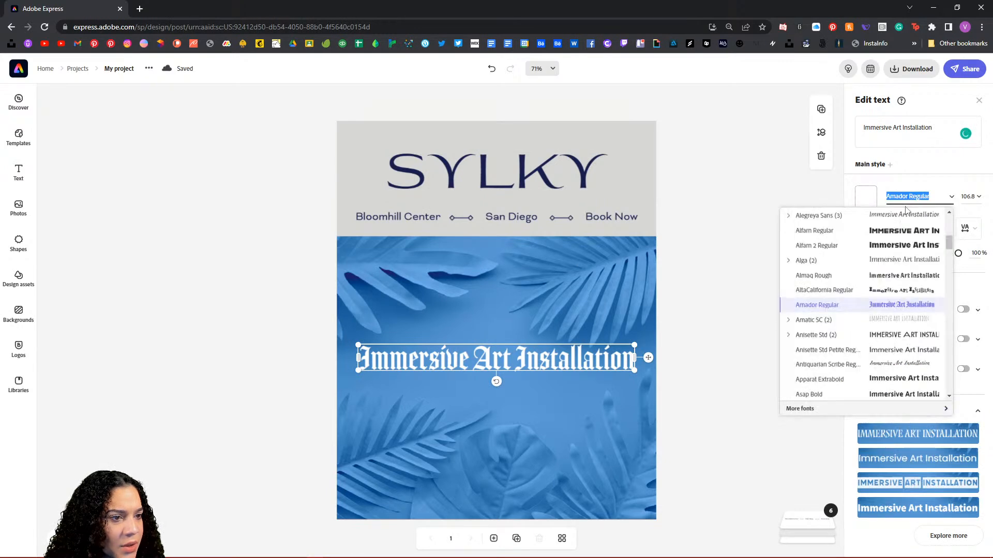
scroll(867, 278, up, 3)
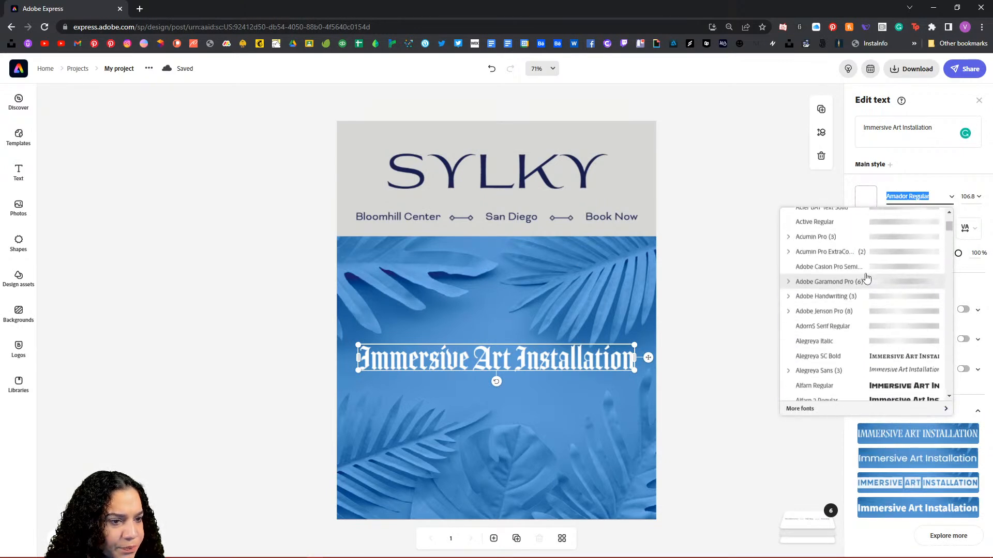
scroll(867, 278, down, 5)
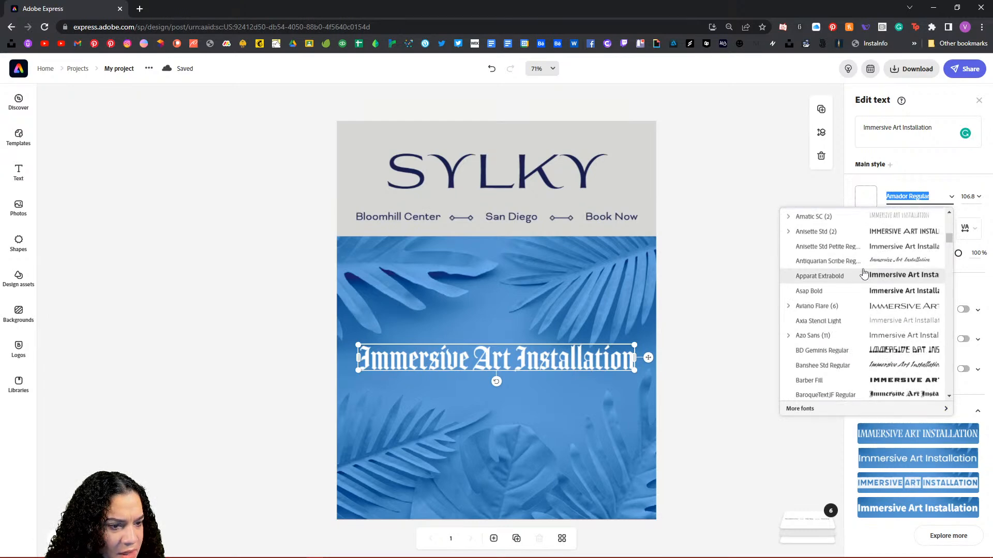
scroll(863, 274, up, 1)
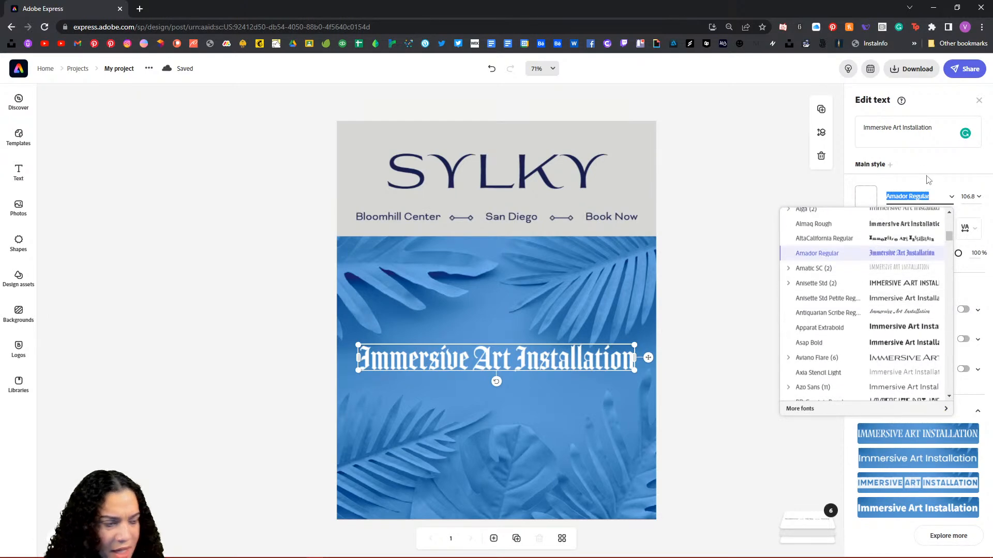
text(AV)
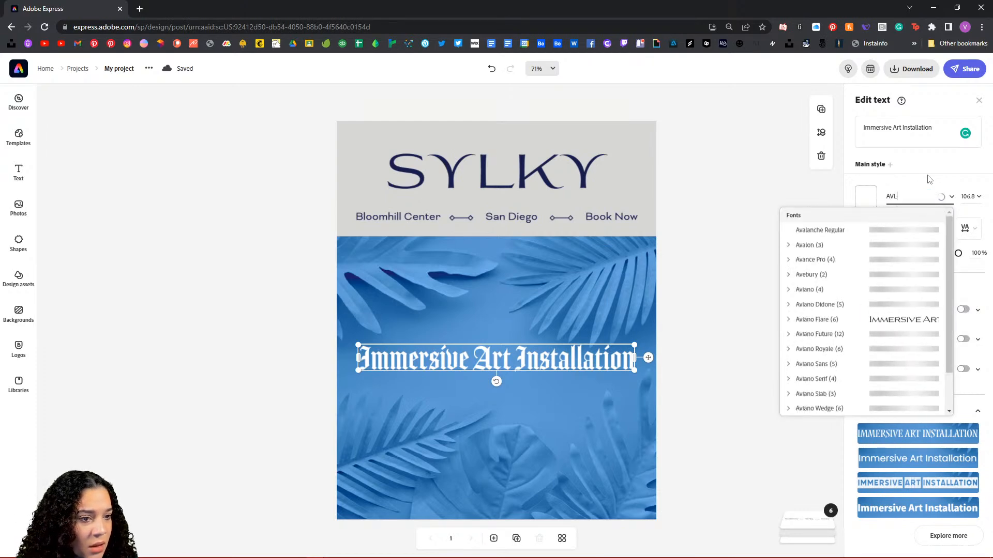
text(L)
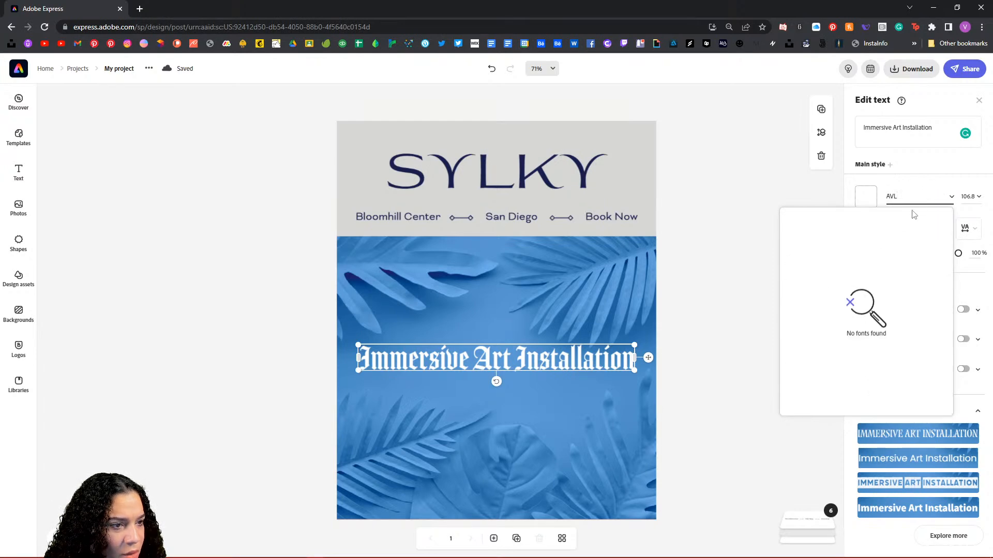
click(908, 196)
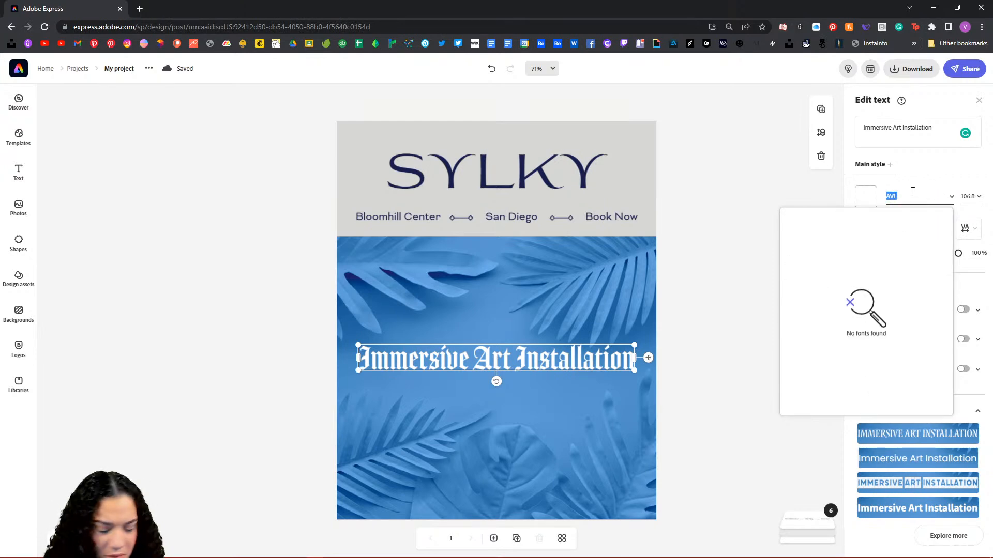
key(BackSpace)
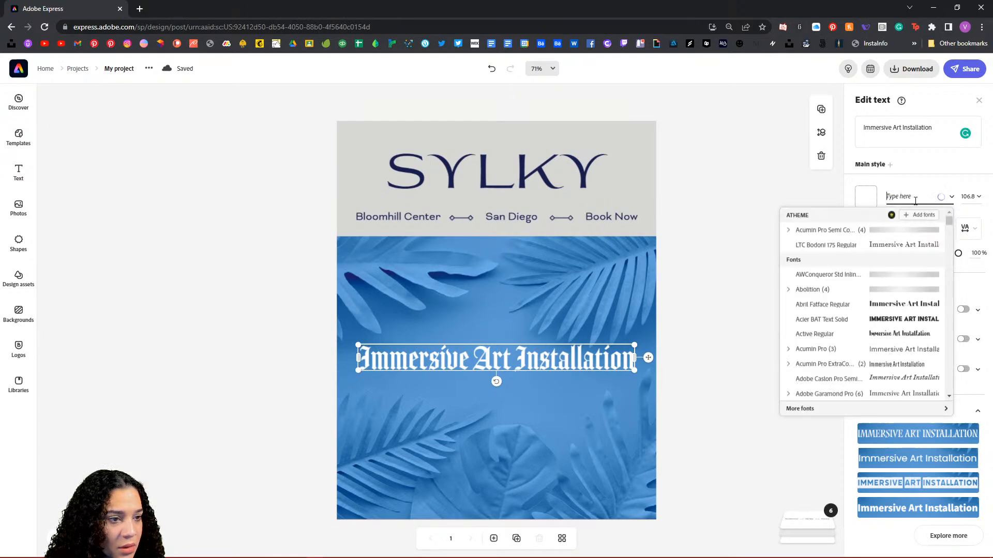
text(AV)
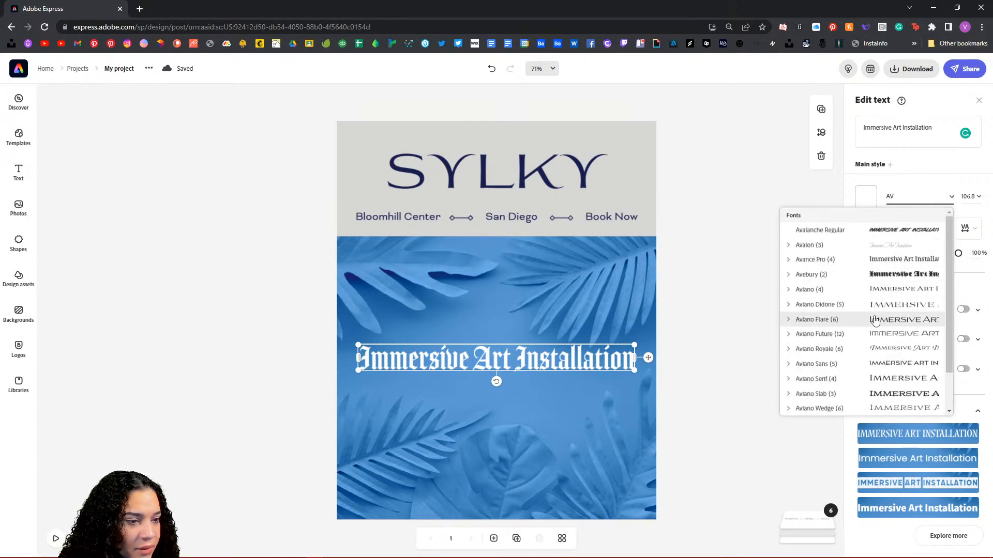
click(876, 324)
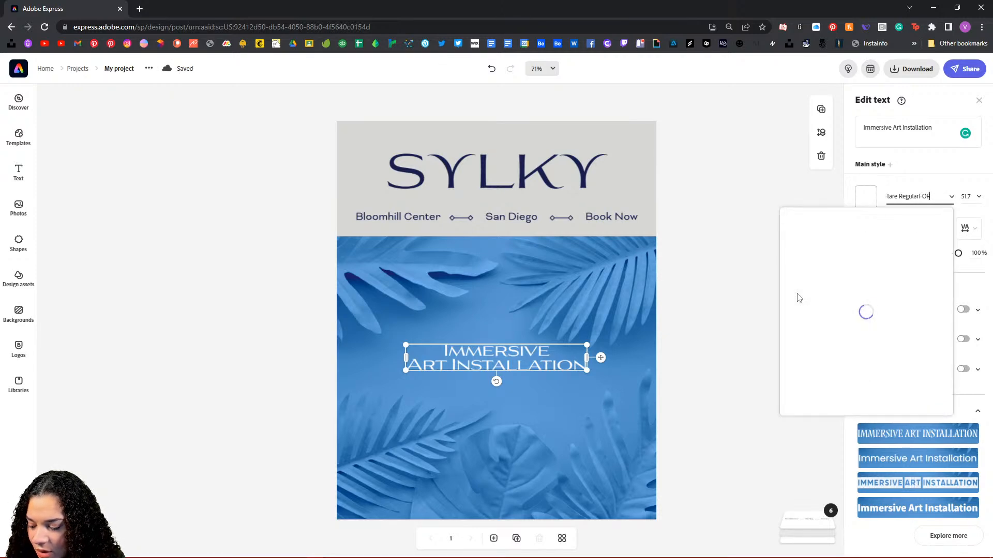
text(FOR EVERY S)
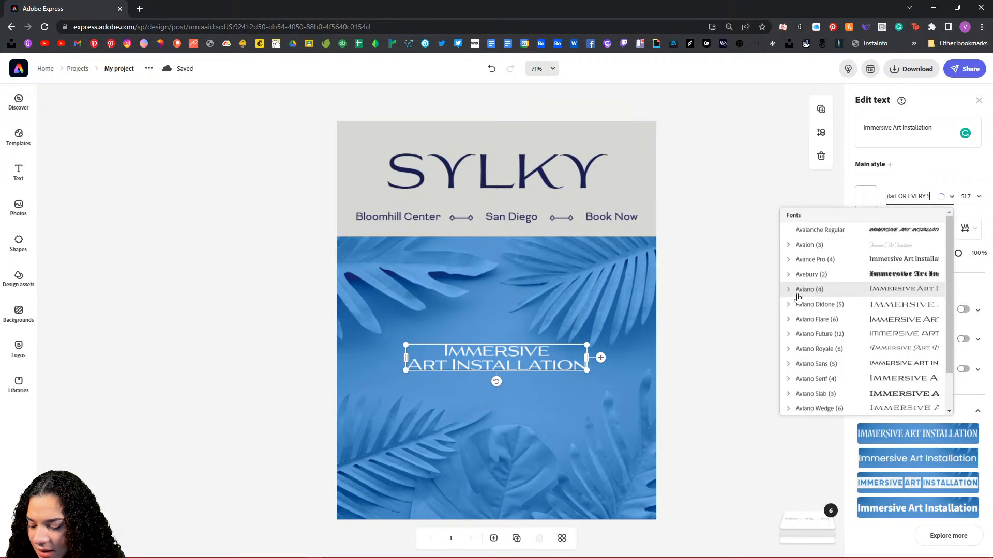
text(KIN TYPE)
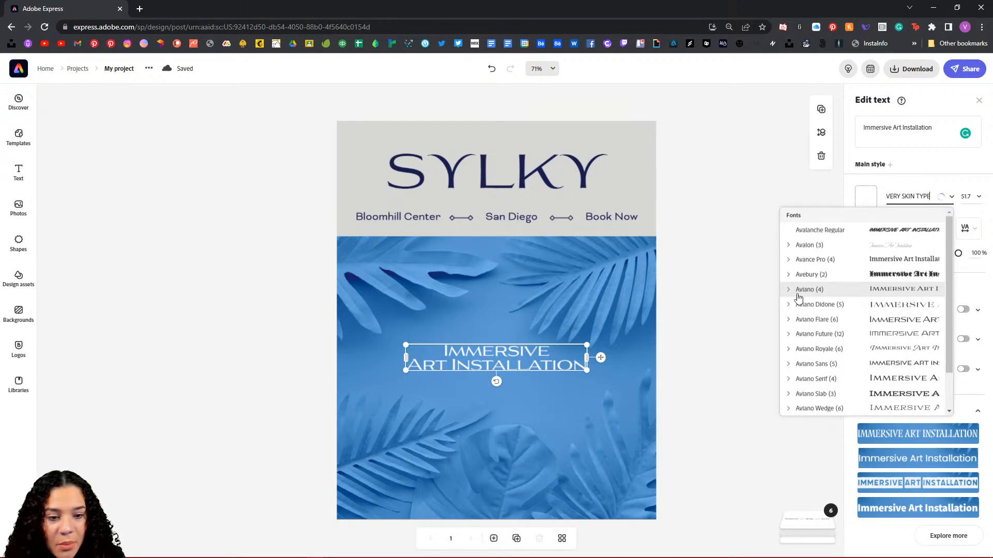
click(940, 129)
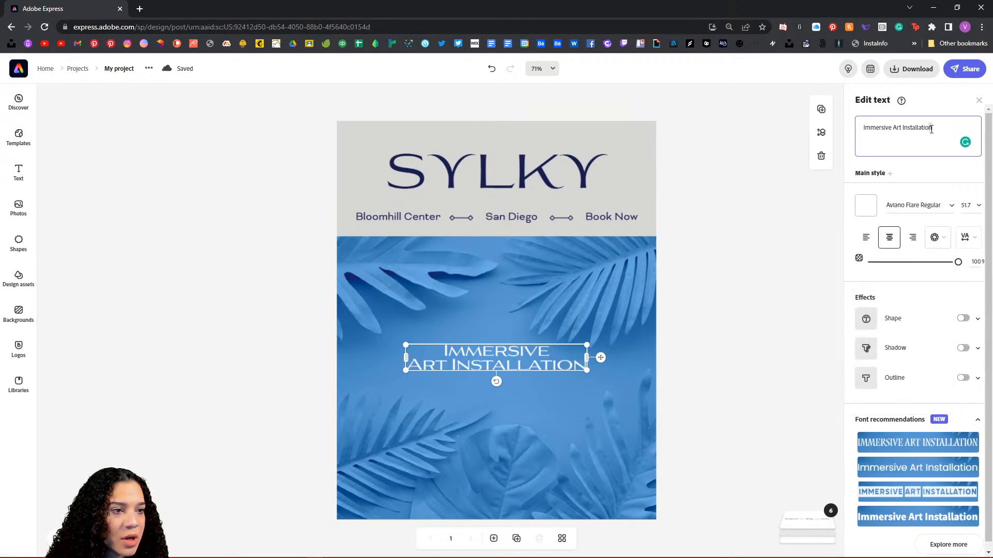
Step: Replace the photo headline wording with 'FOR EVERY SKIN TYPE'
key(ctrl+a)
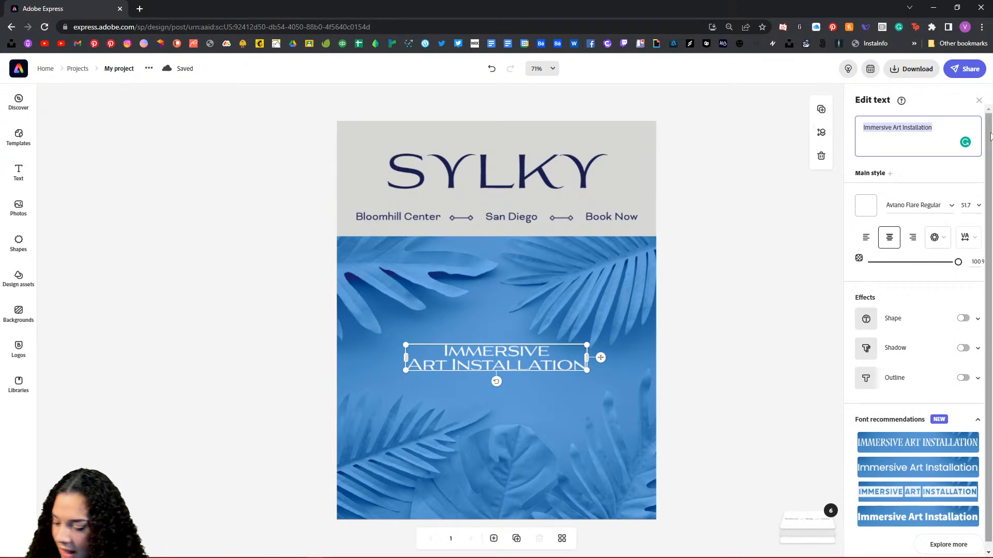
text(FOR EVE)
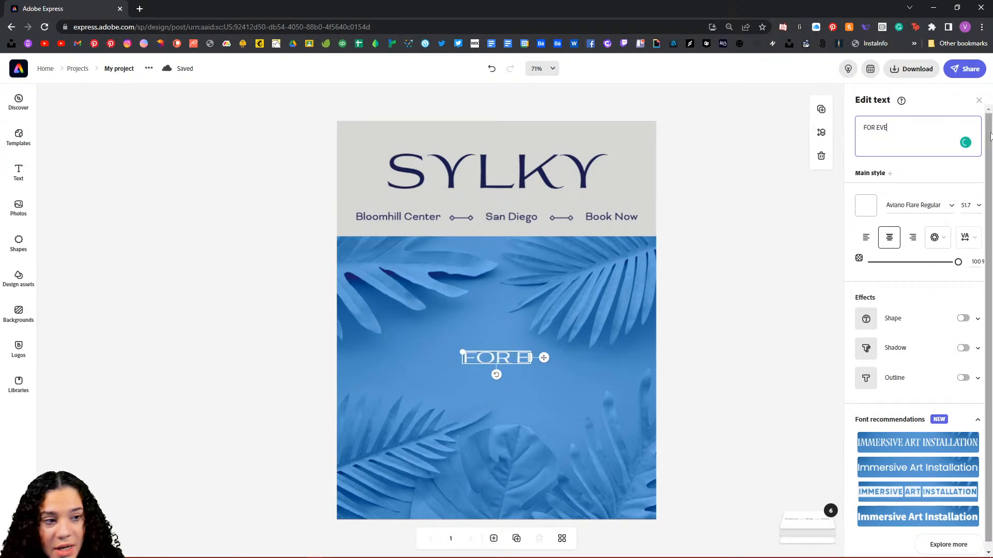
text(RY SKIN T)
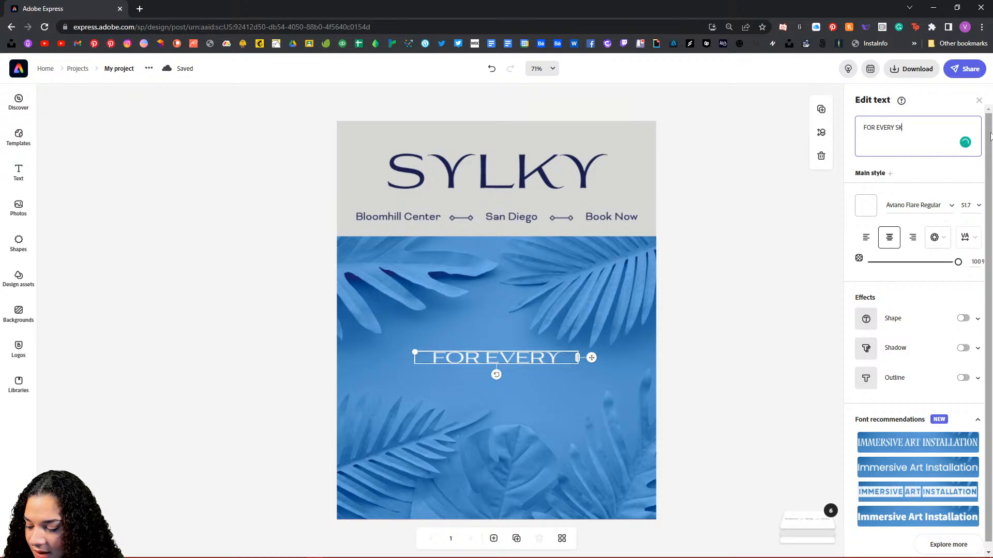
text(PE)
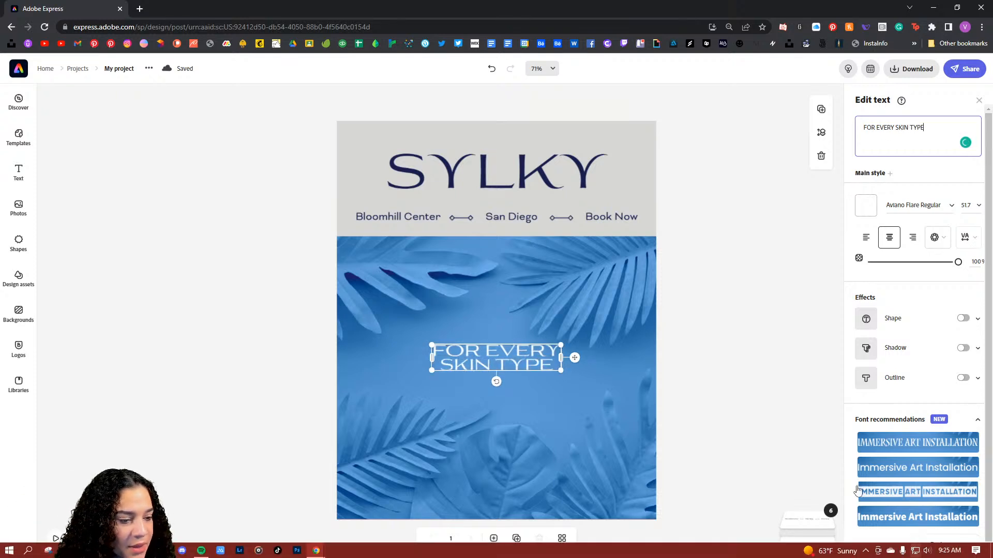
Step: Enlarge and centre the FOR EVERY SKIN TYPE text over the palm leaves, then preview the animation
drag(572, 339, 637, 313)
drag(563, 348, 506, 365)
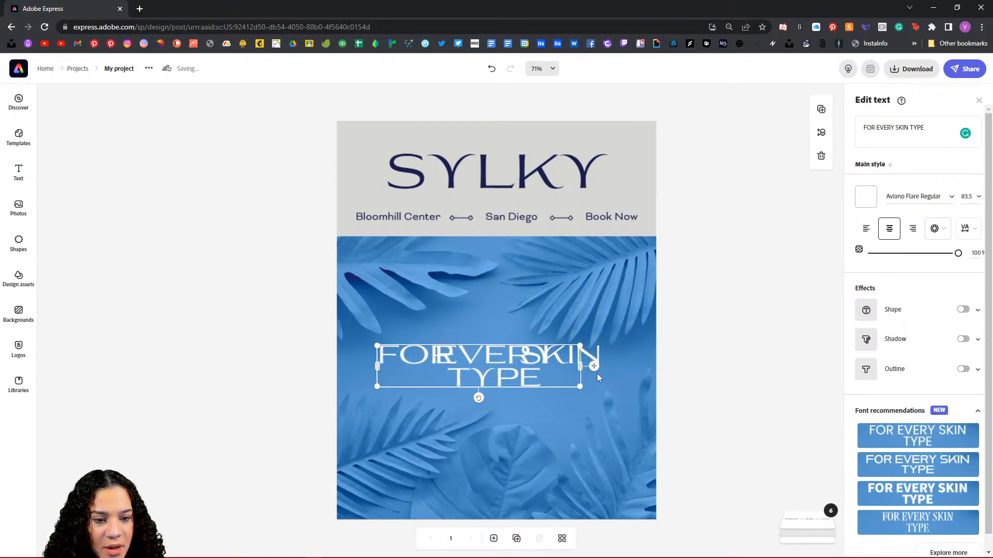
drag(580, 366, 619, 394)
drag(515, 374, 511, 365)
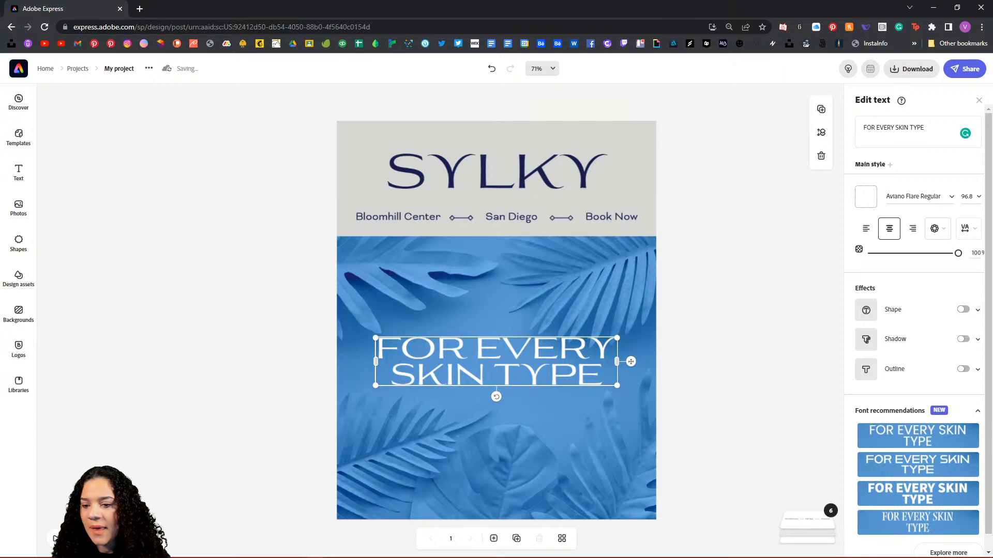
click(56, 538)
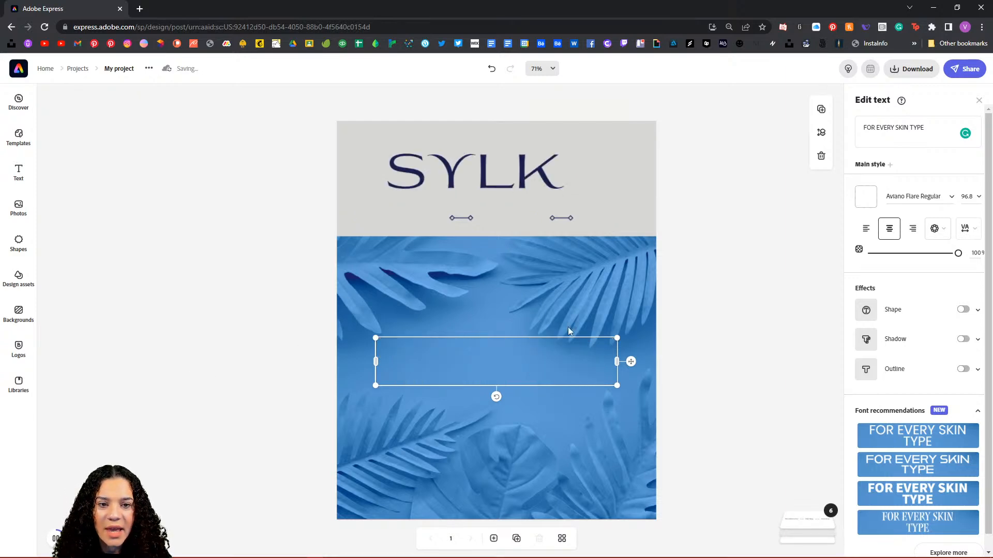